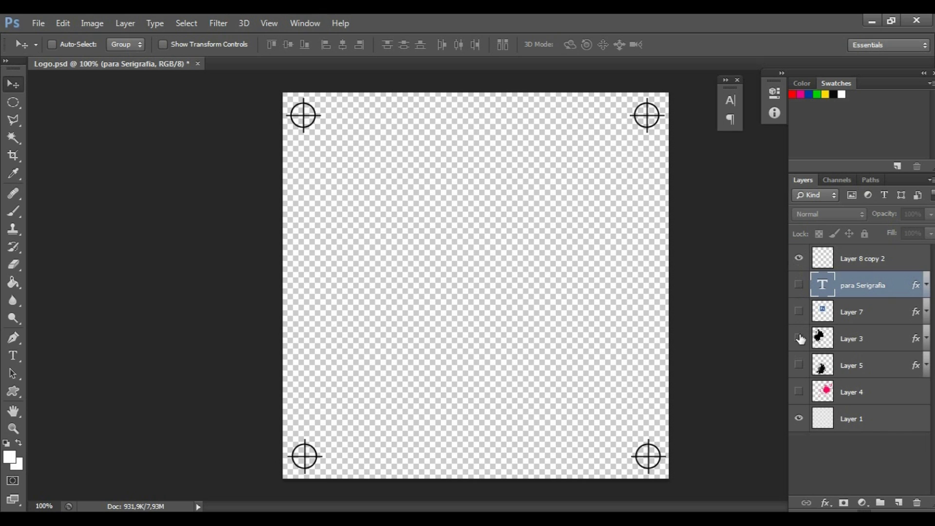
# - Show Layer 3, Layer 5, Layer 4, Layer 7 and the para Serigrafia text layer in Logo.psd
pyautogui.click(799, 339)
pyautogui.click(798, 367)
pyautogui.click(799, 392)
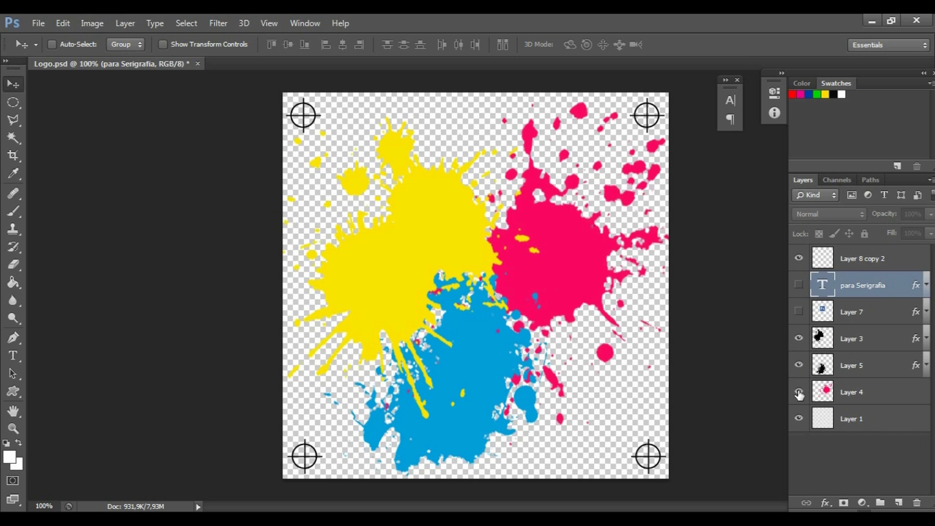
pyautogui.click(799, 313)
pyautogui.click(799, 286)
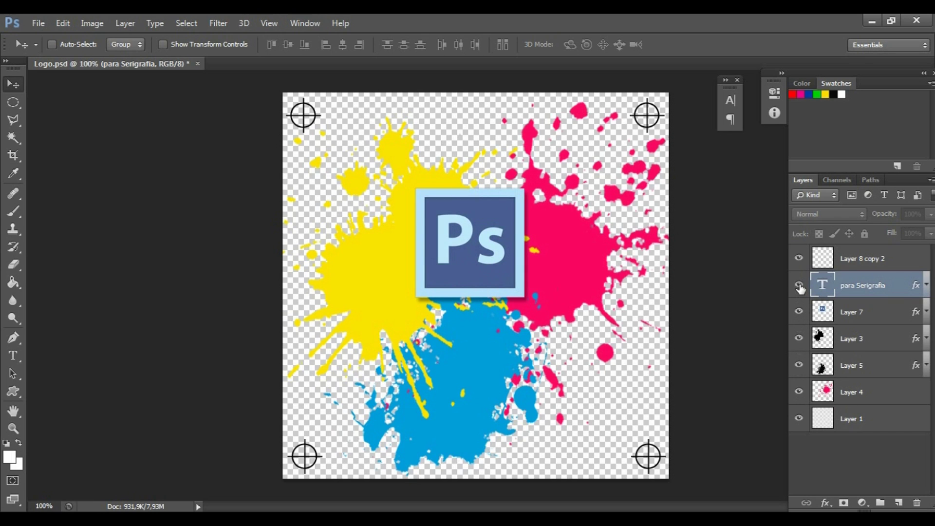
pyautogui.click(799, 286)
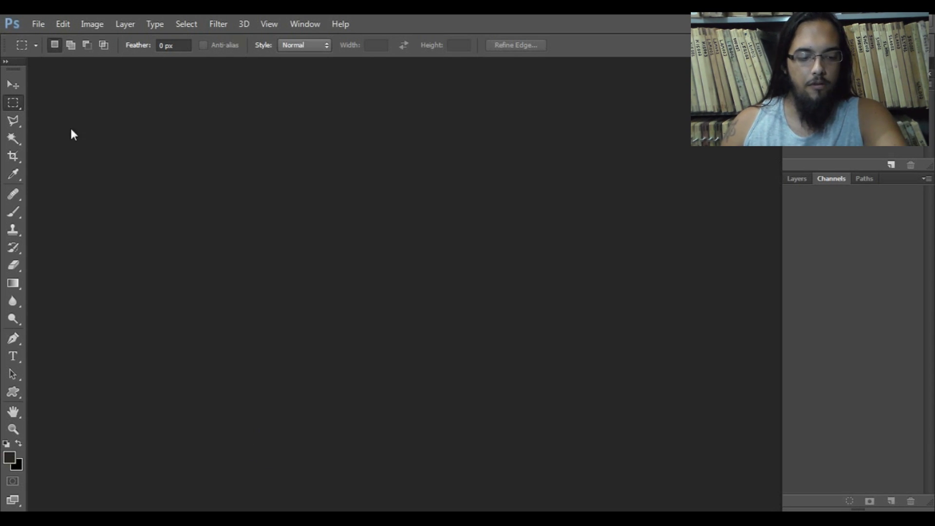
# - Start a new document with the Custom preset and set its width to 28 centimeters
pyautogui.click(37, 27)
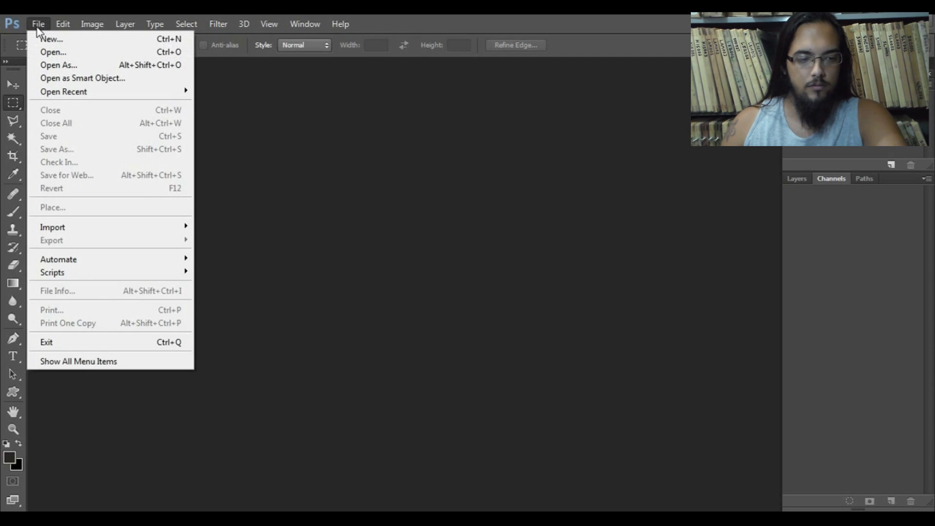
pyautogui.click(50, 40)
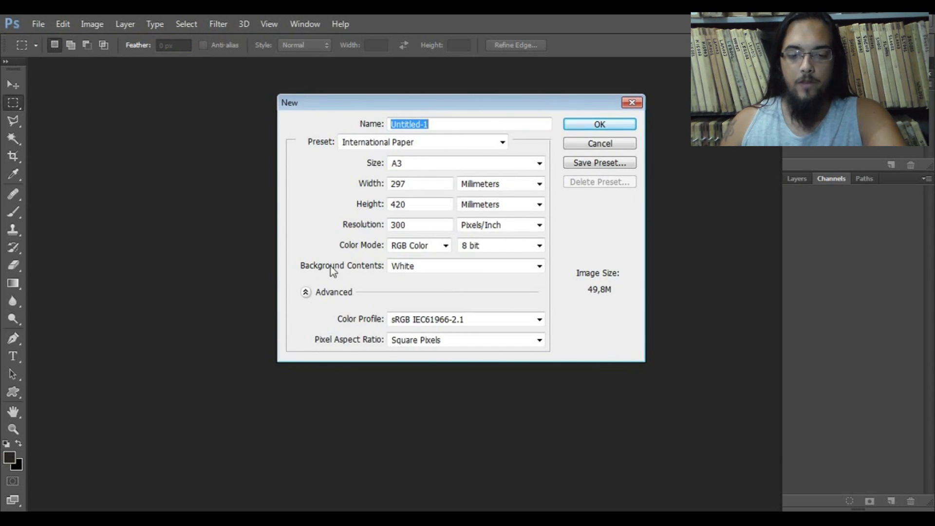
pyautogui.click(375, 144)
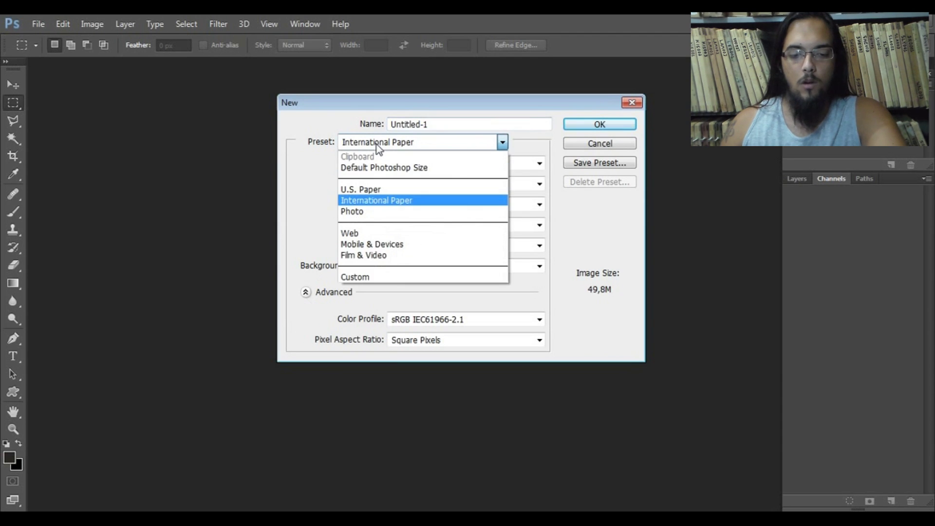
pyautogui.click(364, 278)
pyautogui.moveTo(417, 185); pyautogui.dragTo(387, 188)
pyautogui.write('28')
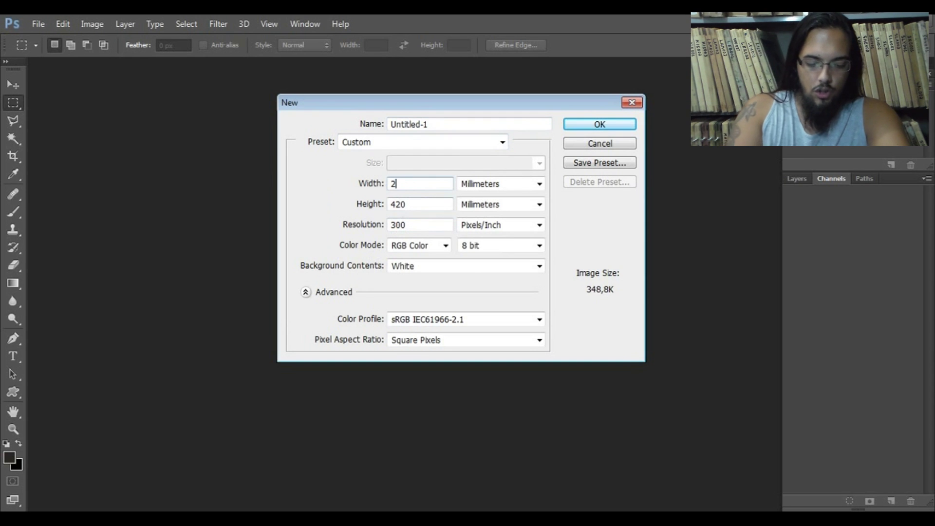
pyautogui.click(472, 187)
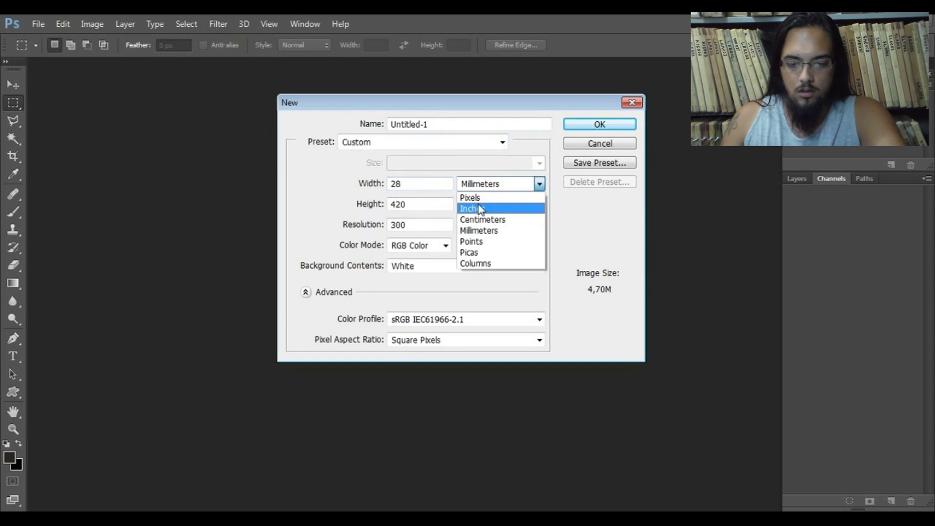
pyautogui.click(483, 219)
# - Set the new document's height to 36 centimeters and color mode to Grayscale, and create it
pyautogui.moveTo(438, 204); pyautogui.dragTo(388, 204)
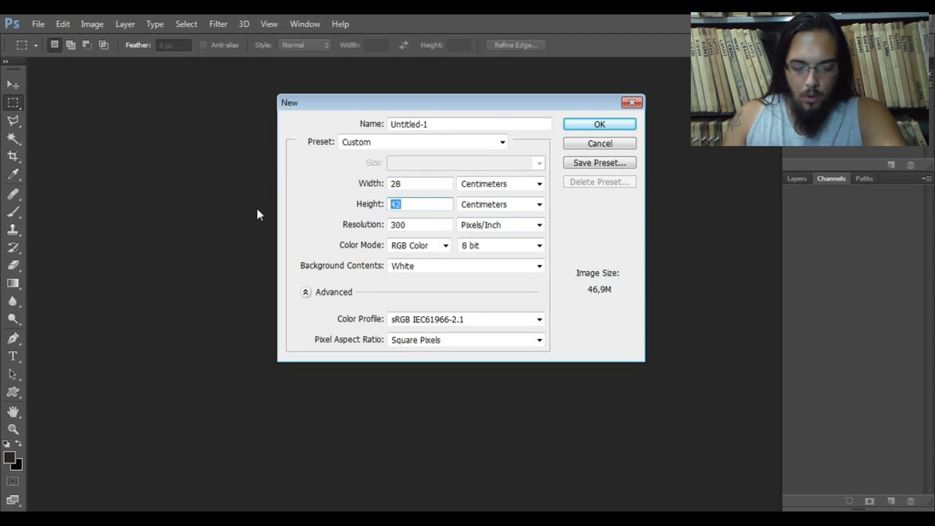
pyautogui.write('36')
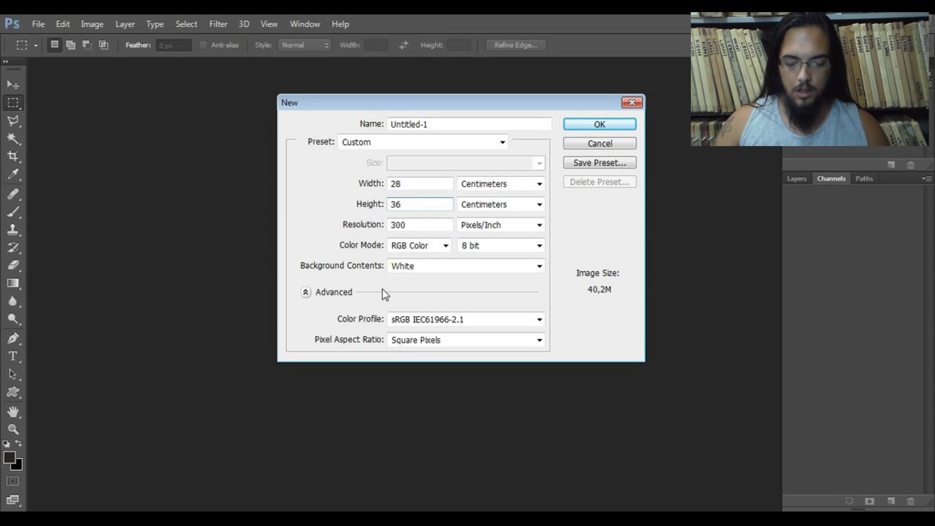
pyautogui.click(431, 250)
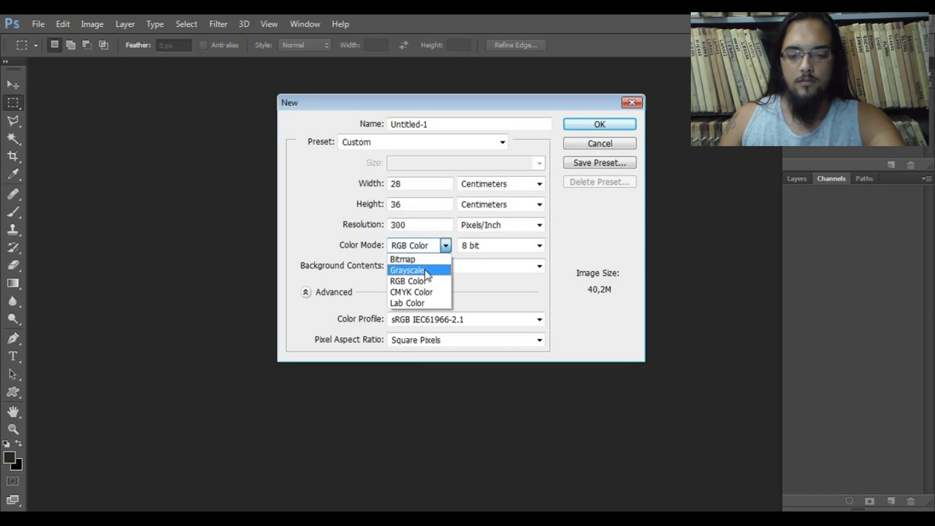
pyautogui.click(425, 271)
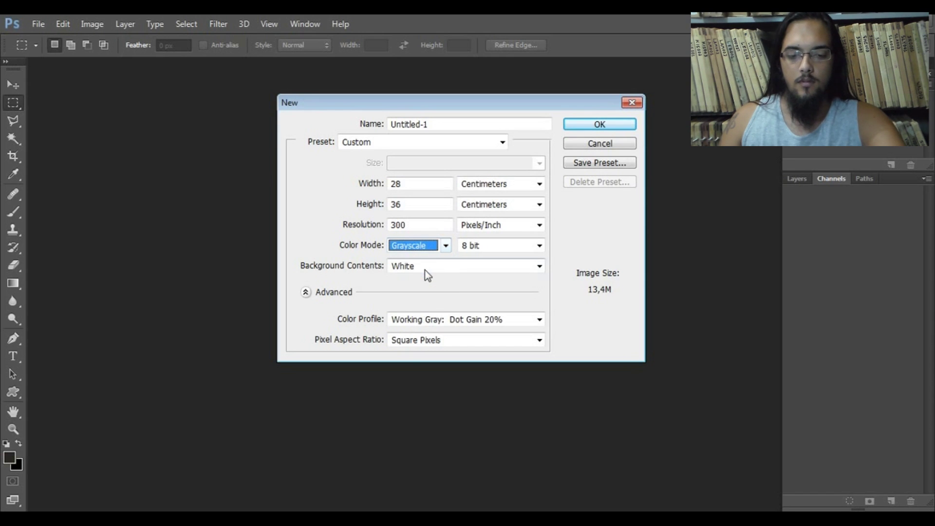
pyautogui.click(589, 127)
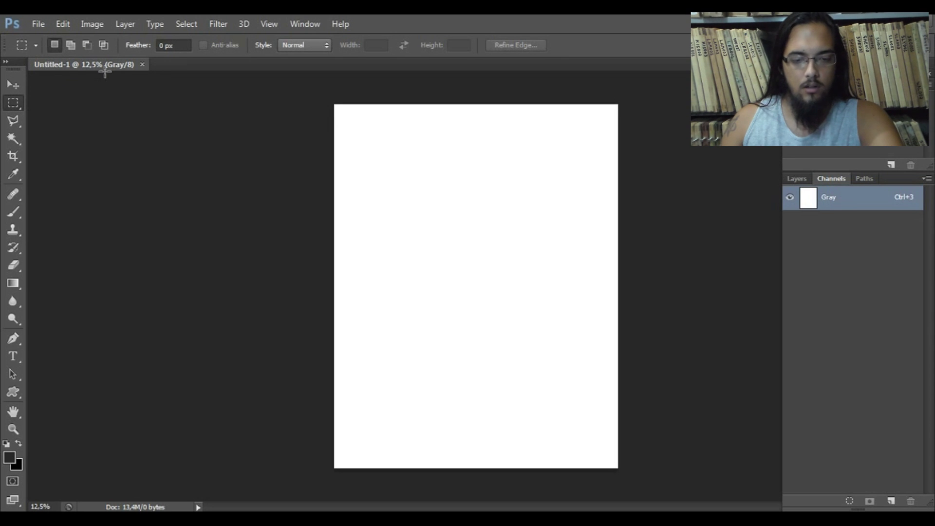
pyautogui.hotkey('ctrl', '+')
pyautogui.hotkey('ctrl', '+')
pyautogui.hotkey('ctrl', '+')
pyautogui.hotkey('ctrl', '+')
pyautogui.hotkey('ctrl', '+')
pyautogui.hotkey('ctrl', '+')
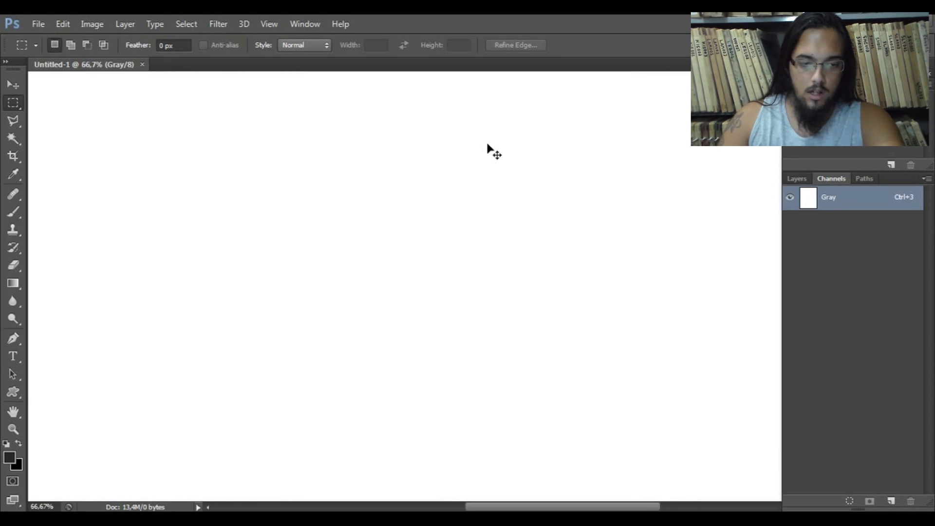
pyautogui.hotkey('ctrl', '+')
pyautogui.hotkey('ctrl', '-')
pyautogui.hotkey('ctrl', '-')
pyautogui.hotkey('ctrl', '-')
pyautogui.hotkey('ctrl', '-')
pyautogui.hotkey('ctrl', '-')
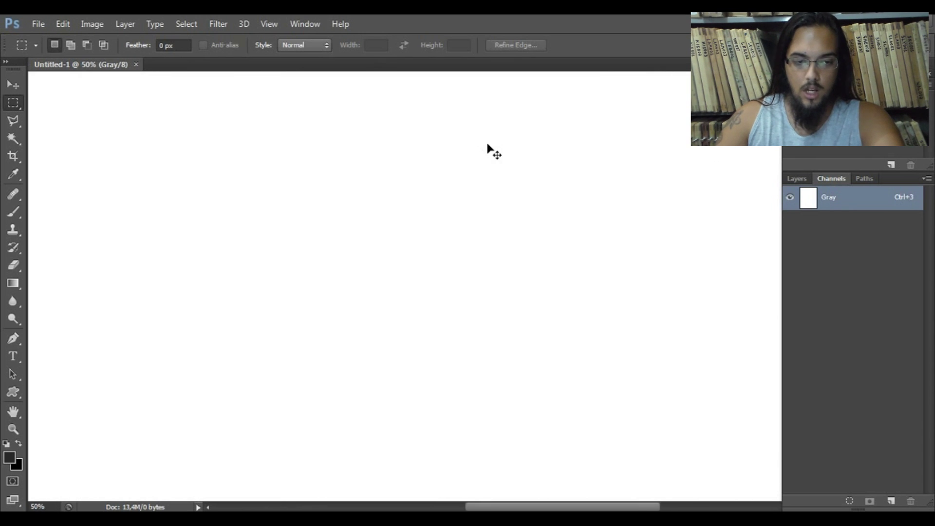
pyautogui.hotkey('ctrl', '-')
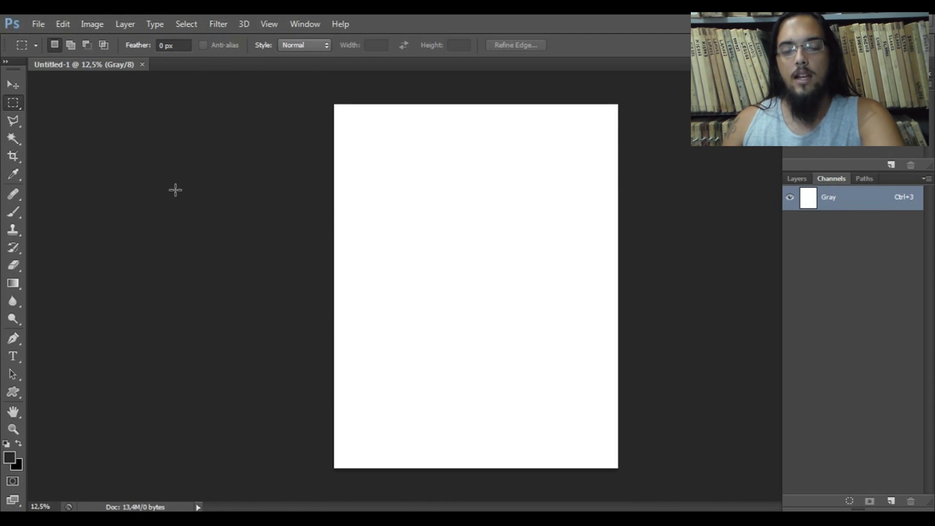
# - Open the levels1 image from Silk na Prática, Photoshop para Serigrafia, Imagens Módulo 1, Levels on Disco (D:)
pyautogui.click(37, 28)
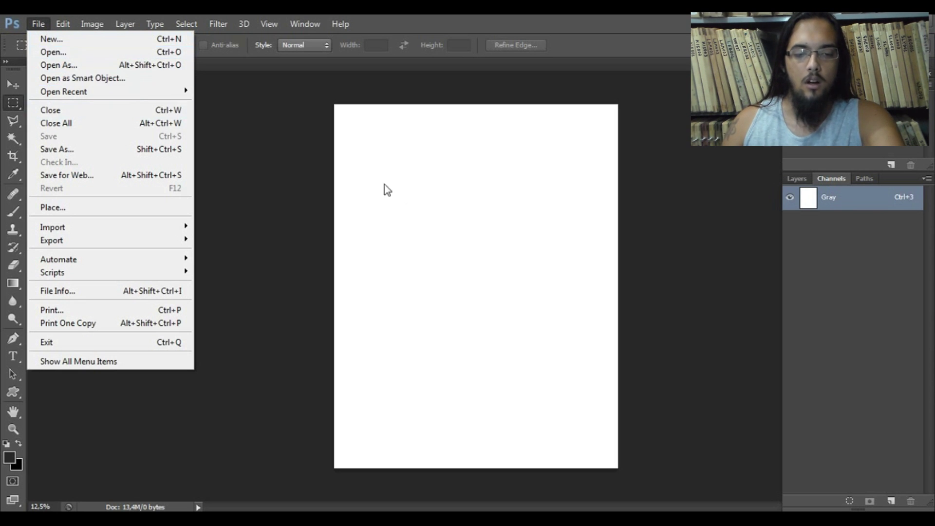
pyautogui.click(399, 192)
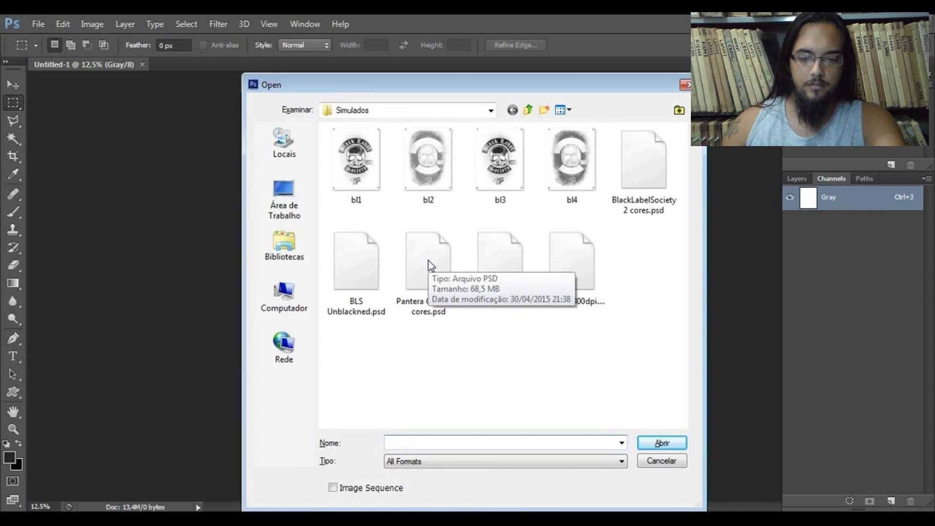
pyautogui.click(303, 290)
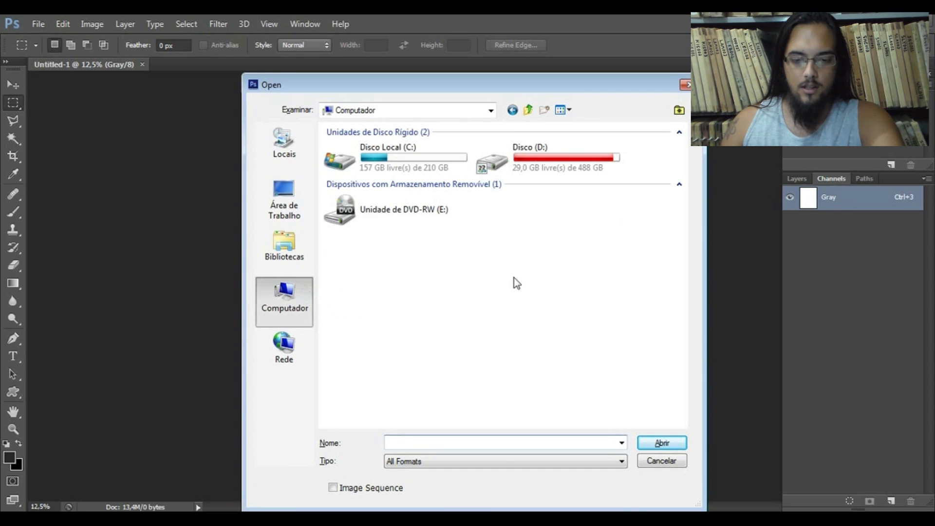
pyautogui.doubleClick(588, 162)
pyautogui.moveTo(681, 211); pyautogui.dragTo(684, 278)
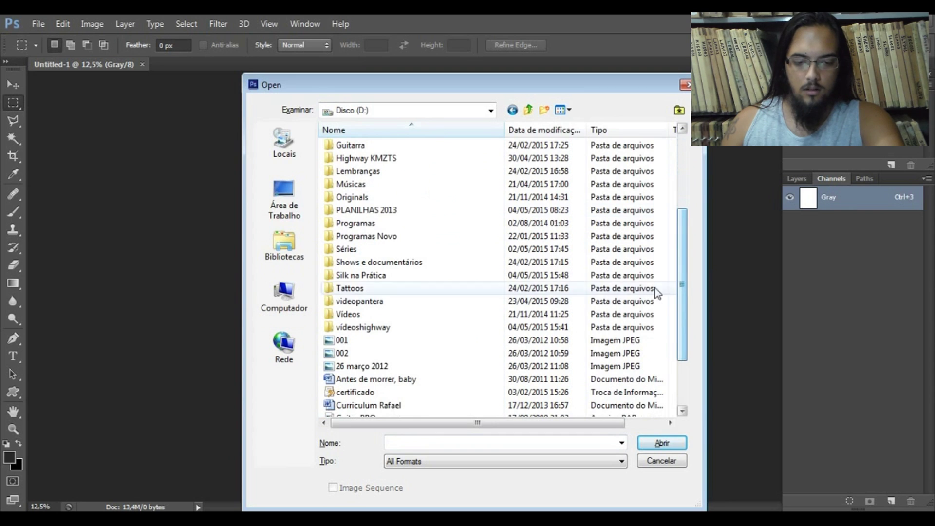
pyautogui.doubleClick(382, 275)
pyautogui.doubleClick(373, 180)
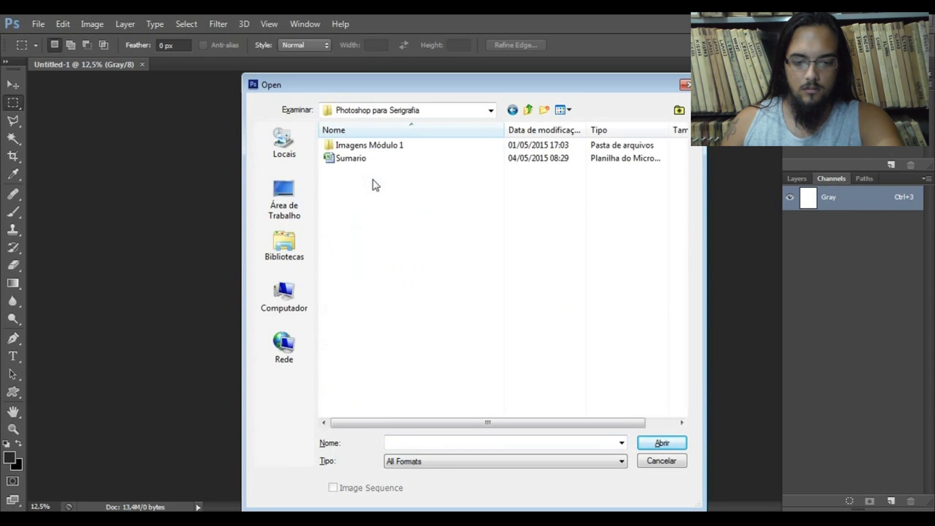
pyautogui.doubleClick(376, 146)
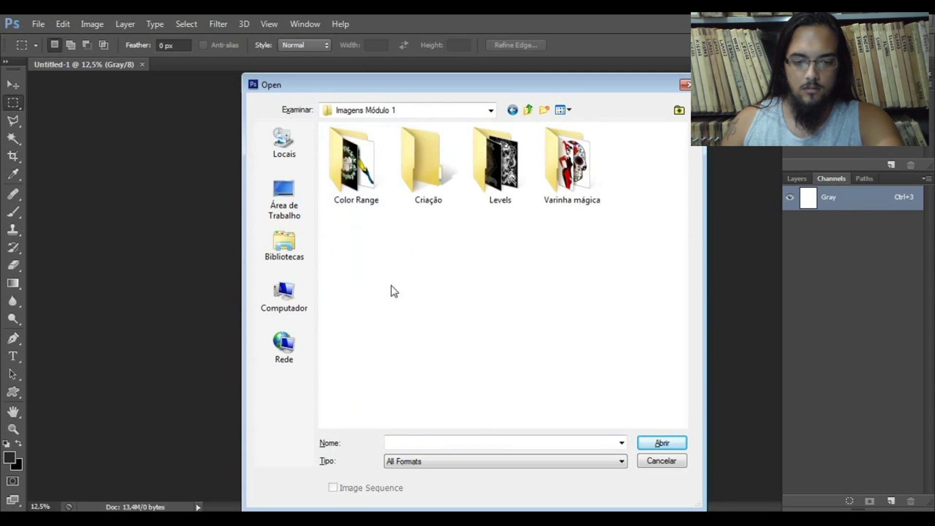
pyautogui.doubleClick(498, 171)
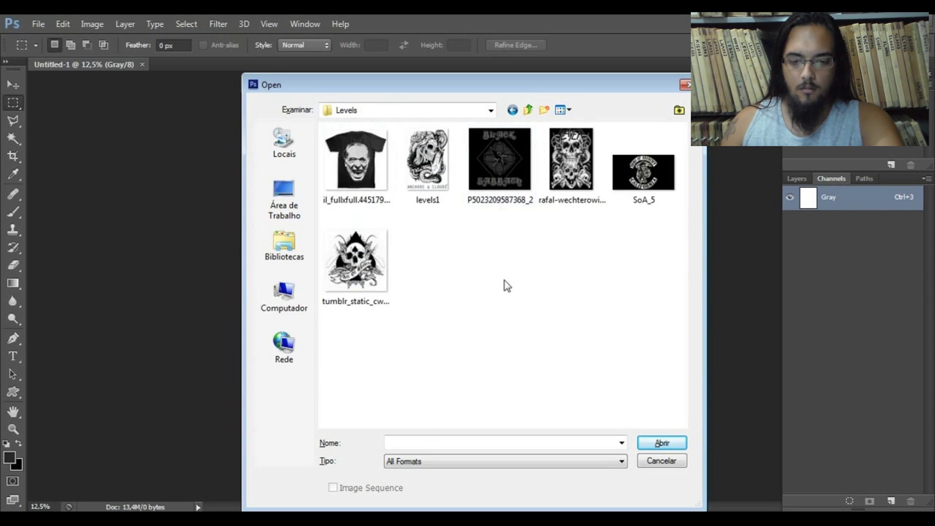
pyautogui.click(427, 163)
pyautogui.doubleClick(428, 168)
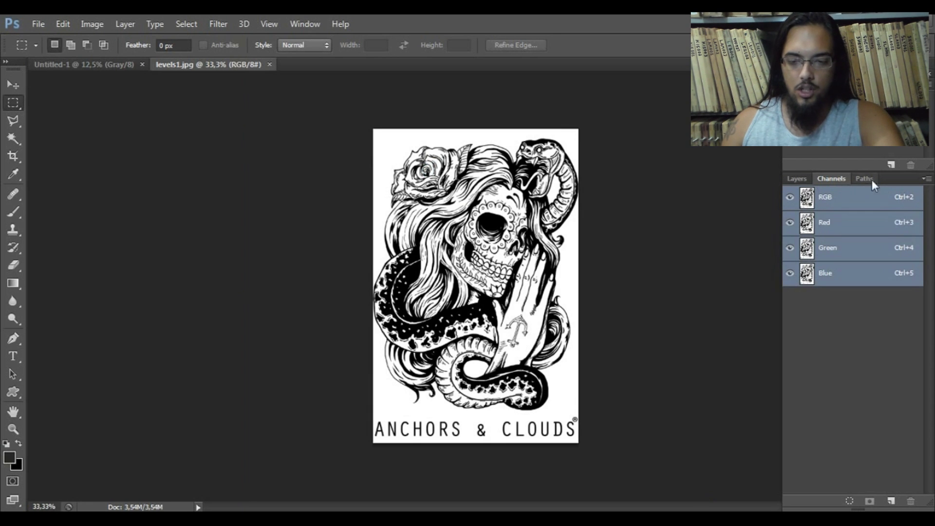
# - Display the layers of levels1.jpg and examine the artwork's line edges and pixels at high magnification
pyautogui.click(797, 178)
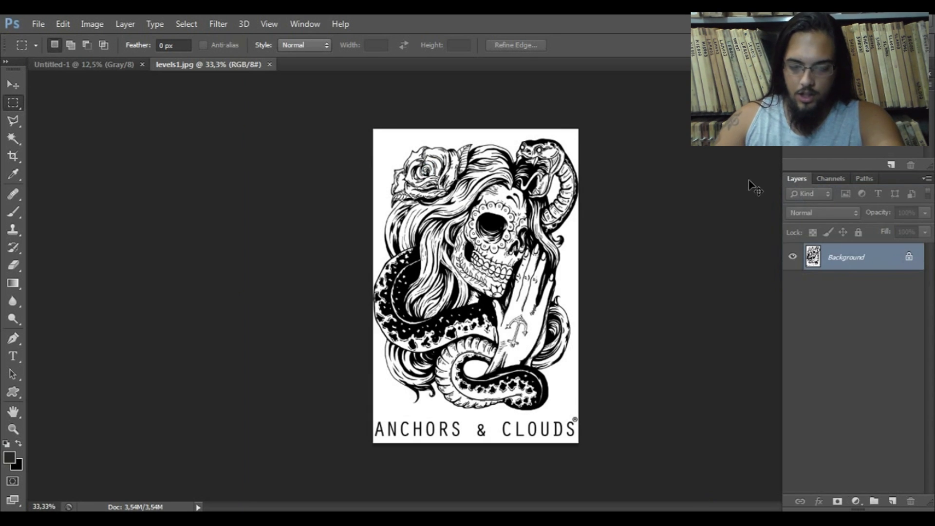
pyautogui.scroll(4, 754, 188)
pyautogui.scroll(1, 754, 187)
pyautogui.scroll(-2, 750, 183)
pyautogui.scroll(-2, 753, 188)
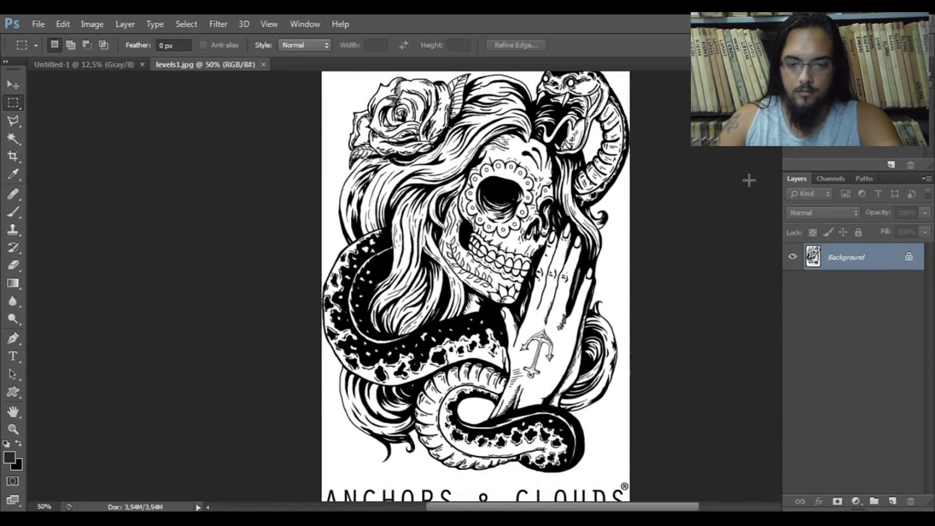
pyautogui.scroll(-1, 749, 180)
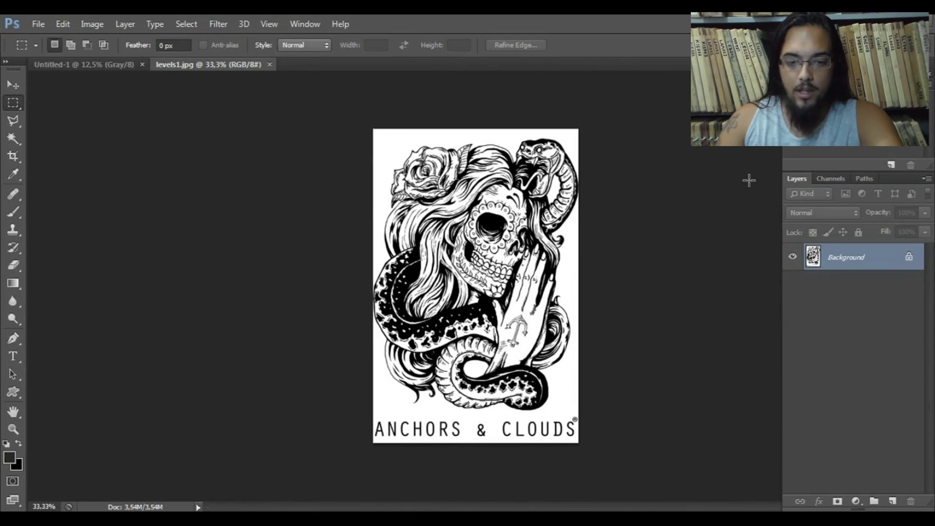
pyautogui.scroll(2, 750, 184)
pyautogui.scroll(4, 753, 187)
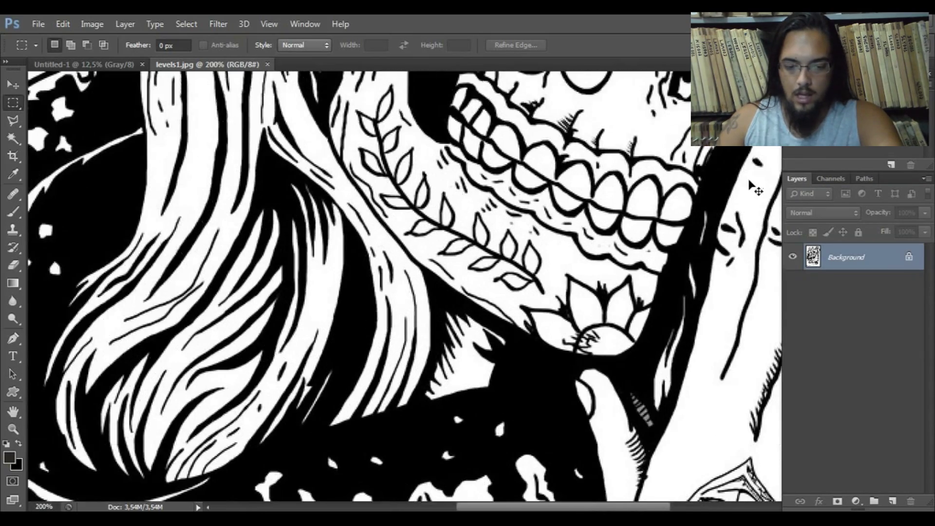
pyautogui.scroll(1, 752, 184)
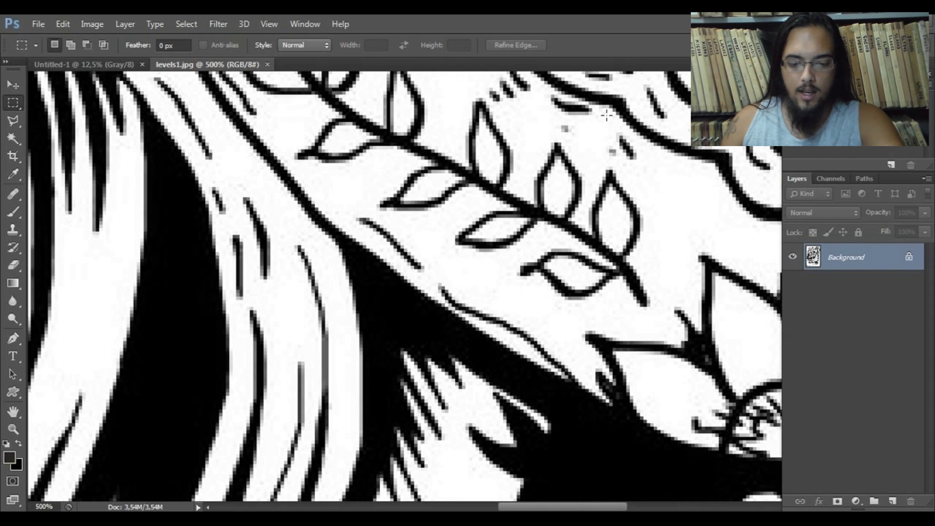
pyautogui.scroll(2, 592, 192)
pyautogui.scroll(-2, 592, 190)
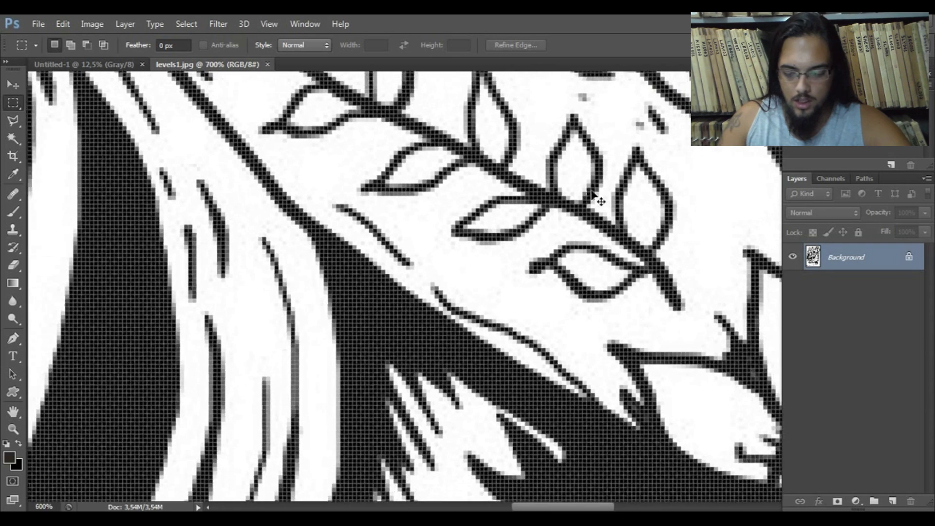
# - Mark two small areas of line edges beside the hair with rectangular selections, deselecting each one
pyautogui.moveTo(448, 324); pyautogui.dragTo(499, 375)
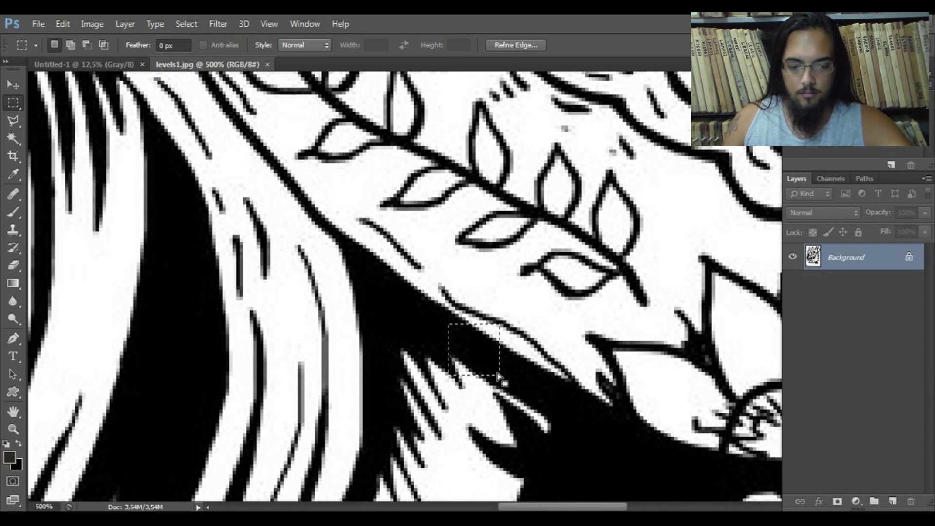
pyautogui.hotkey('ctrl', 'd')
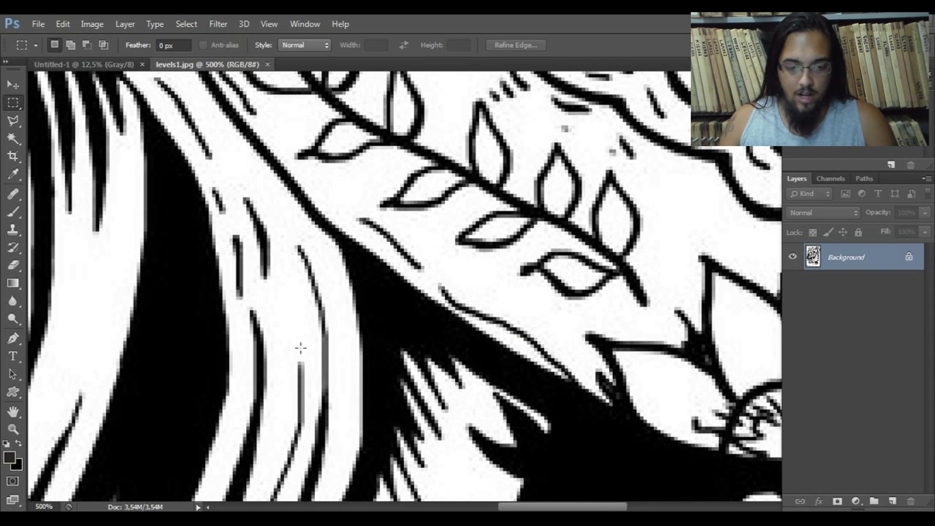
pyautogui.moveTo(308, 338); pyautogui.dragTo(343, 392)
pyautogui.hotkey('ctrl', 'd')
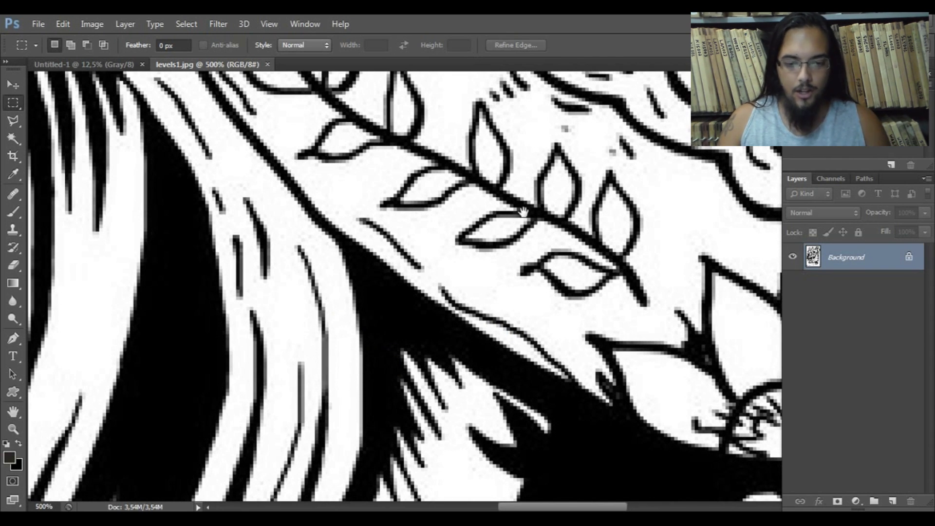
# - Examine the line edges around the skull's jaw and eye socket, and the artwork as a whole
pyautogui.moveTo(523, 212); pyautogui.dragTo(395, 294)
pyautogui.moveTo(584, 185); pyautogui.dragTo(487, 301)
pyautogui.moveTo(560, 234); pyautogui.dragTo(511, 344)
pyautogui.moveTo(524, 177); pyautogui.dragTo(505, 273)
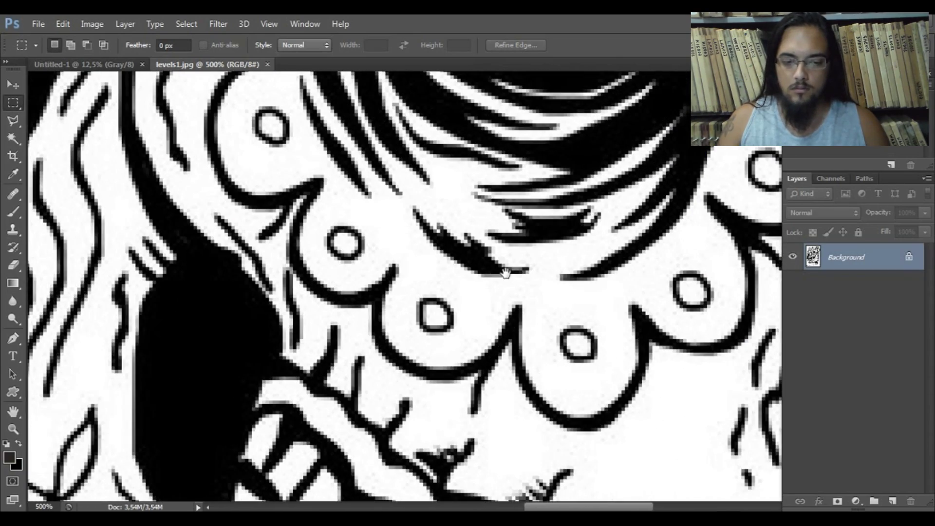
pyautogui.scroll(-9, 505, 274)
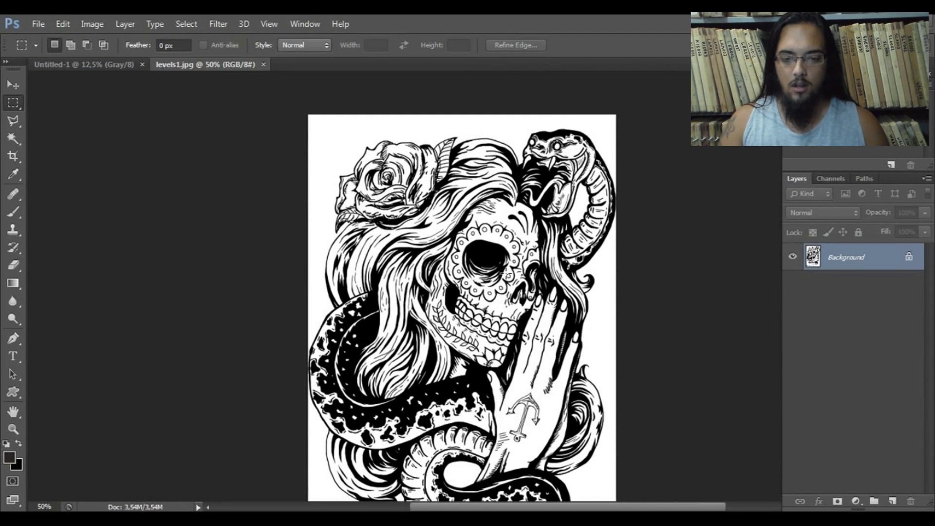
# - Examine the levels1.jpg artwork from the rose and snake head down to the lettering, including the jaw's line edges up close
pyautogui.moveTo(501, 285); pyautogui.dragTo(483, 201)
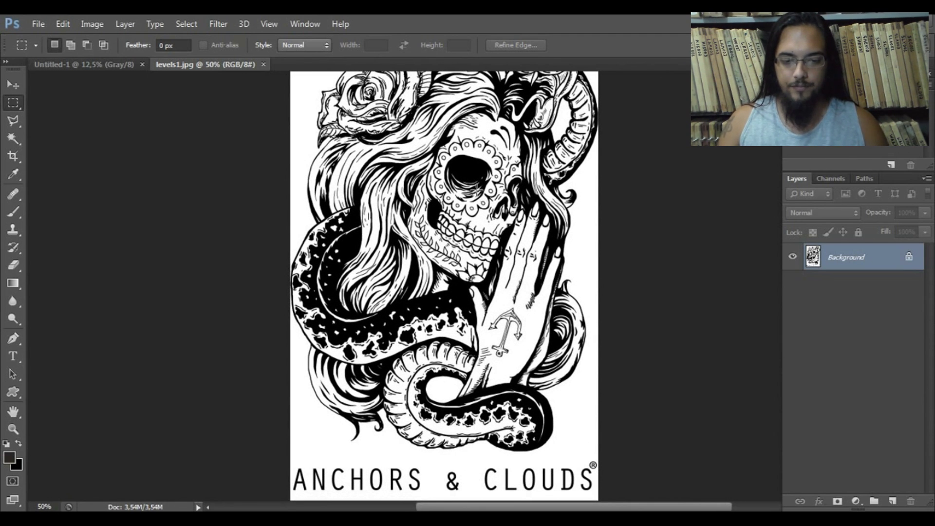
pyautogui.moveTo(467, 174); pyautogui.dragTo(474, 205)
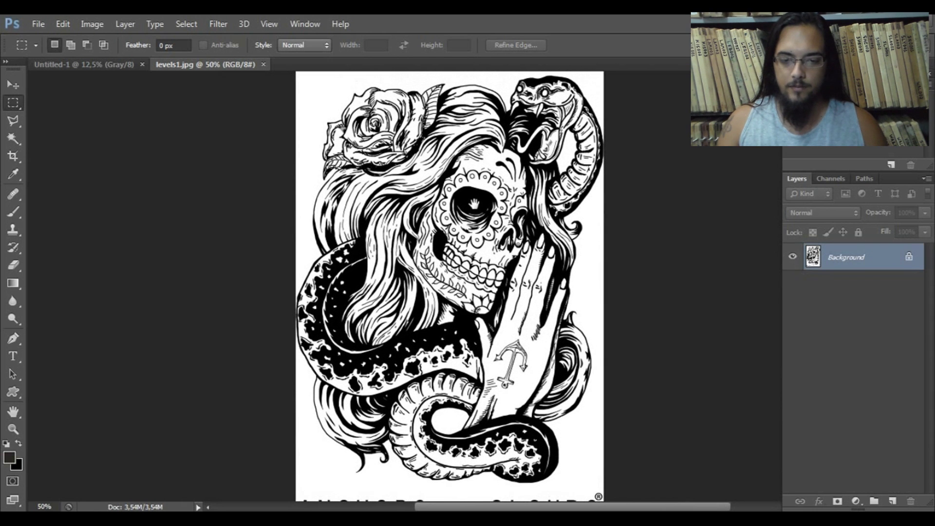
pyautogui.moveTo(478, 157); pyautogui.dragTo(480, 296)
pyautogui.moveTo(459, 209); pyautogui.dragTo(474, 20)
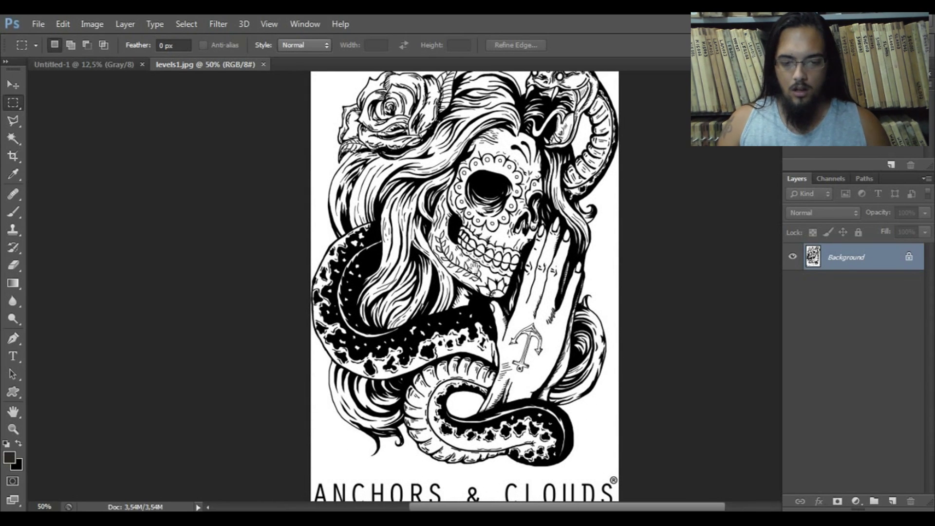
pyautogui.moveTo(626, 381); pyautogui.dragTo(558, 227)
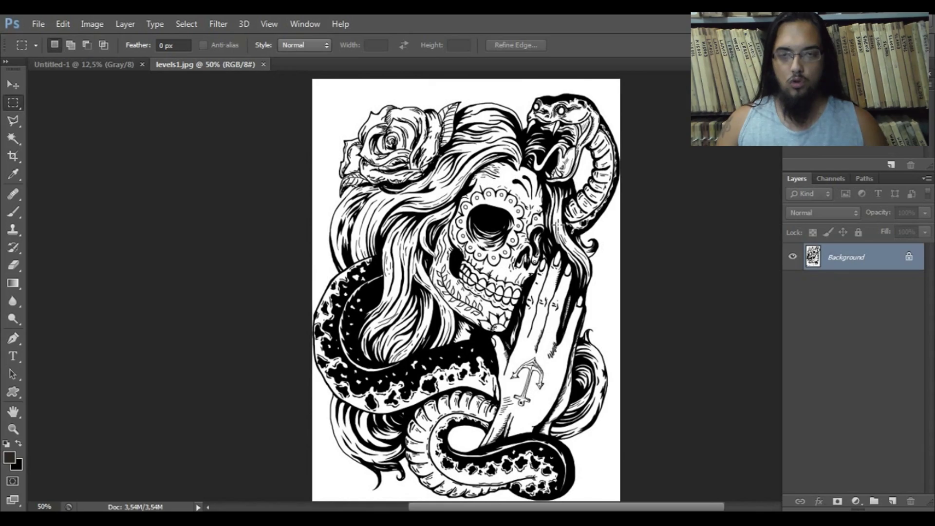
pyautogui.hotkey('ctrl', '+')
pyautogui.hotkey('ctrl', '+')
pyautogui.hotkey('ctrl', '+')
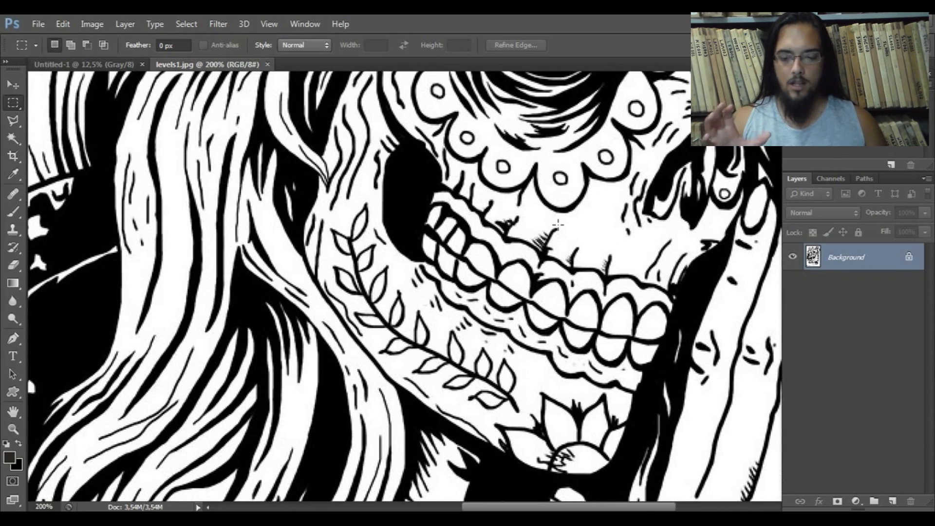
pyautogui.hotkey('ctrl', '-')
pyautogui.hotkey('ctrl', '-')
pyautogui.hotkey('ctrl', '-')
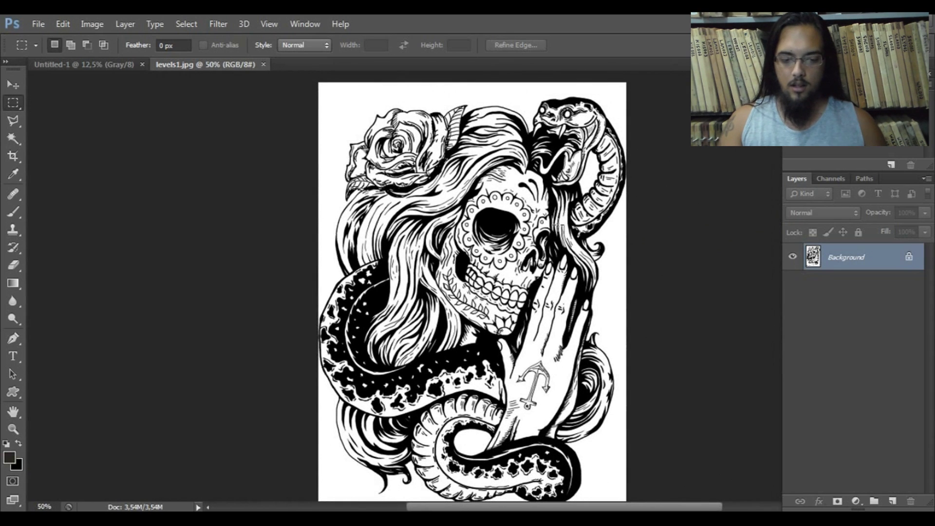
pyautogui.hotkey('ctrl', '-')
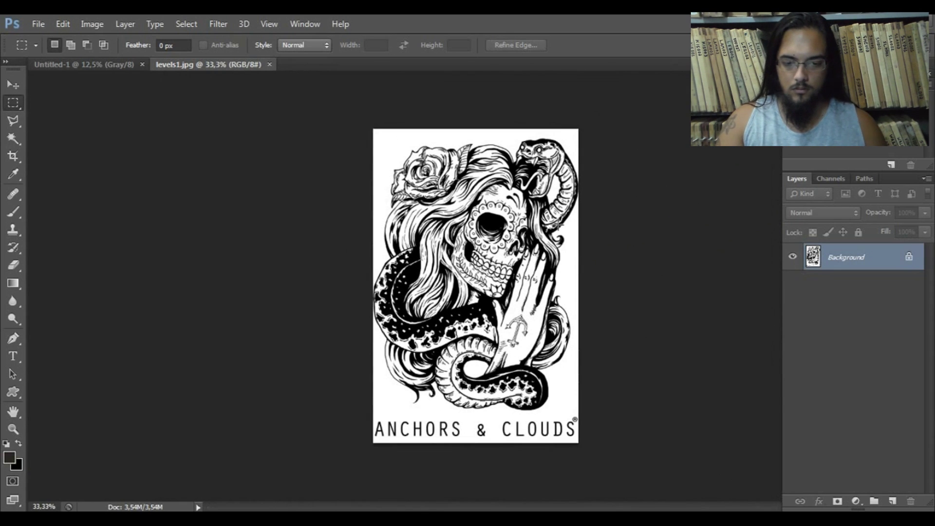
pyautogui.hotkey('ctrl', '+')
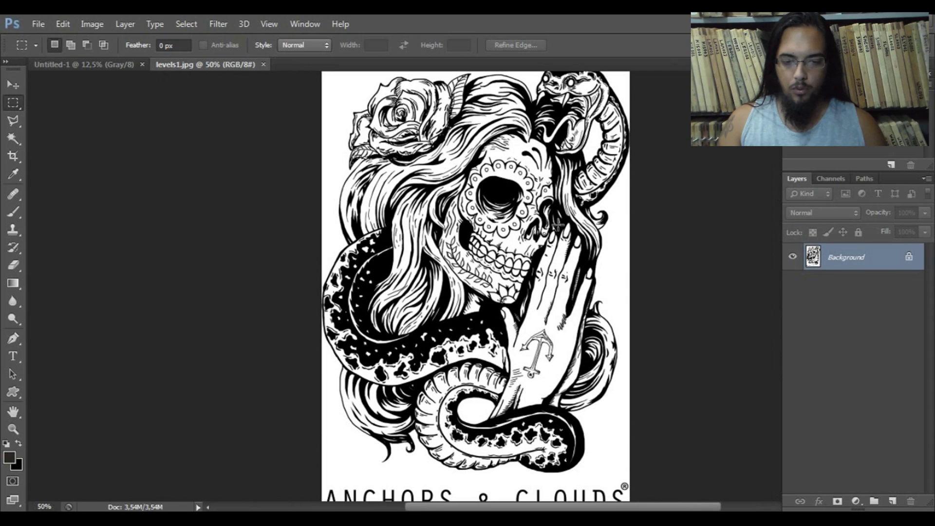
# - Reset the foreground and background colours to default black and white, and view the blank Untitled-1 document before returning to levels1.jpg
pyautogui.press('d')
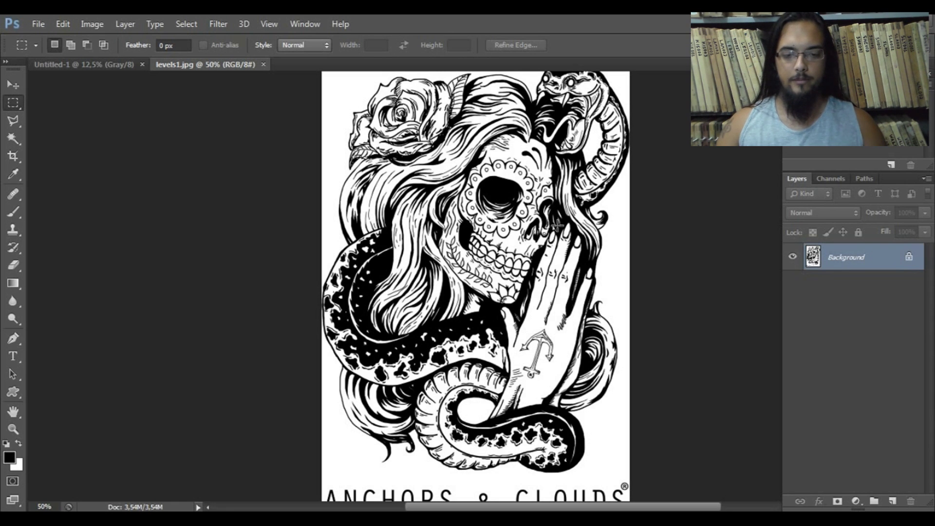
pyautogui.hotkey('ctrl', '-')
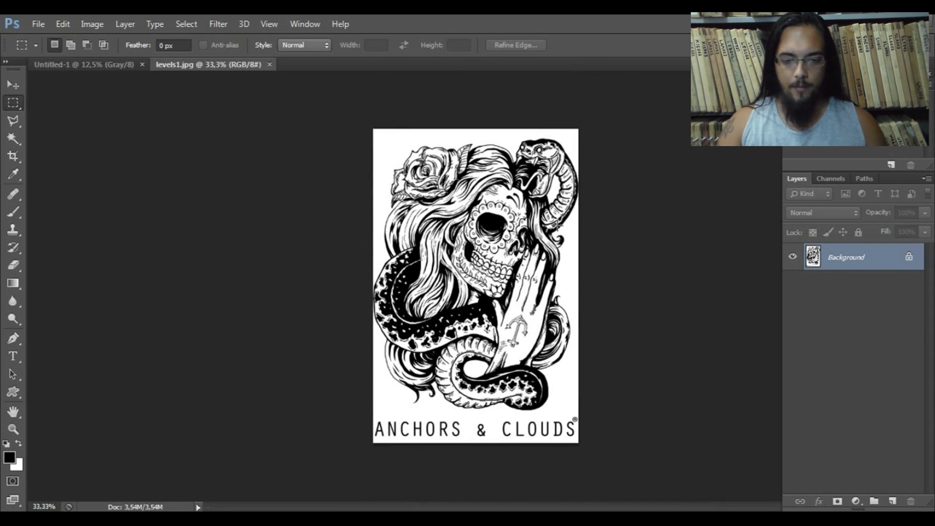
pyautogui.click(116, 67)
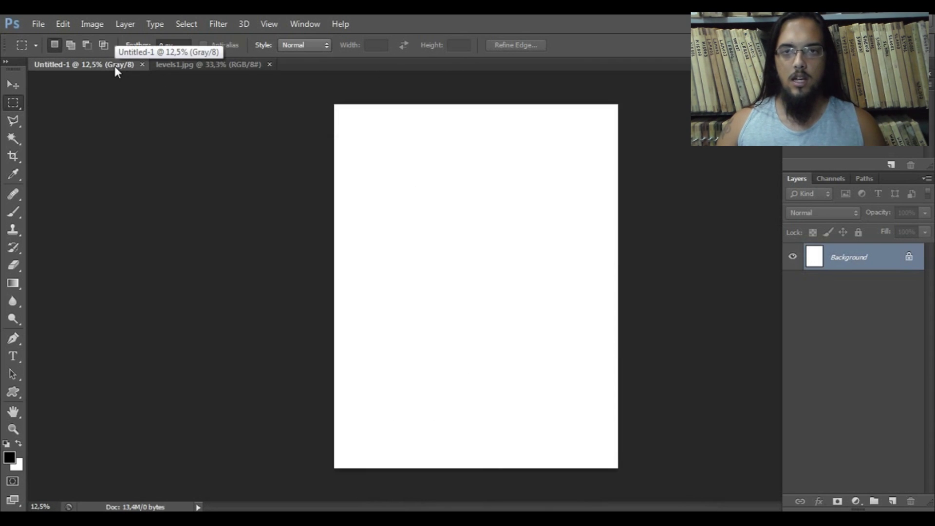
pyautogui.click(162, 64)
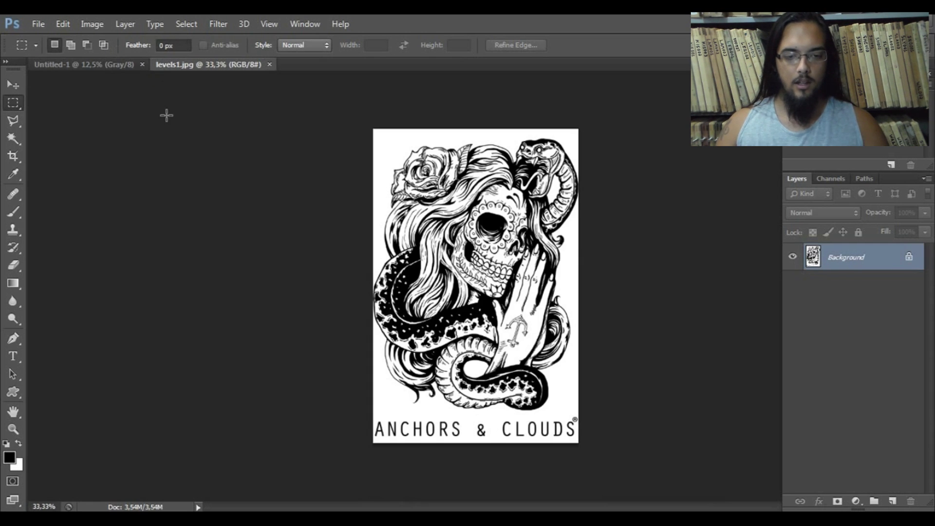
# - Select the entire levels1.jpg image and copy it
pyautogui.click(15, 103)
pyautogui.click(15, 103)
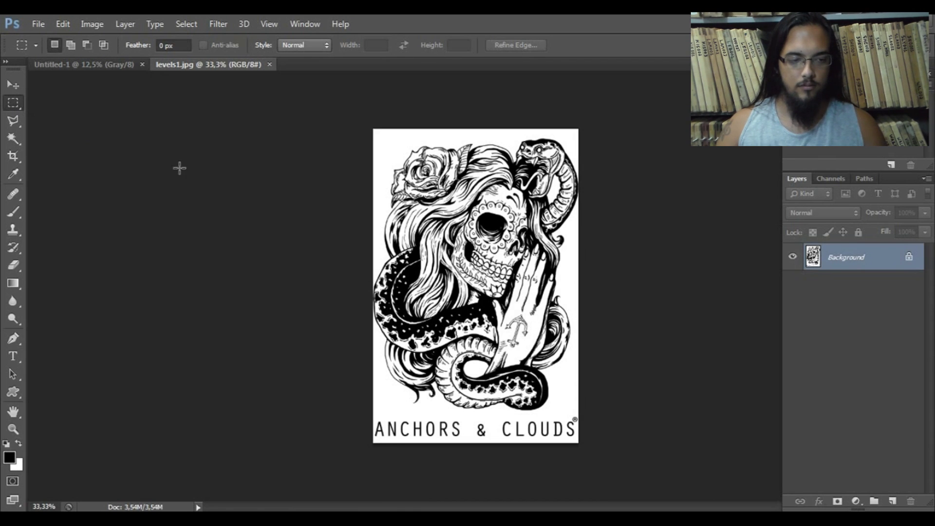
pyautogui.hotkey('ctrl', 'a')
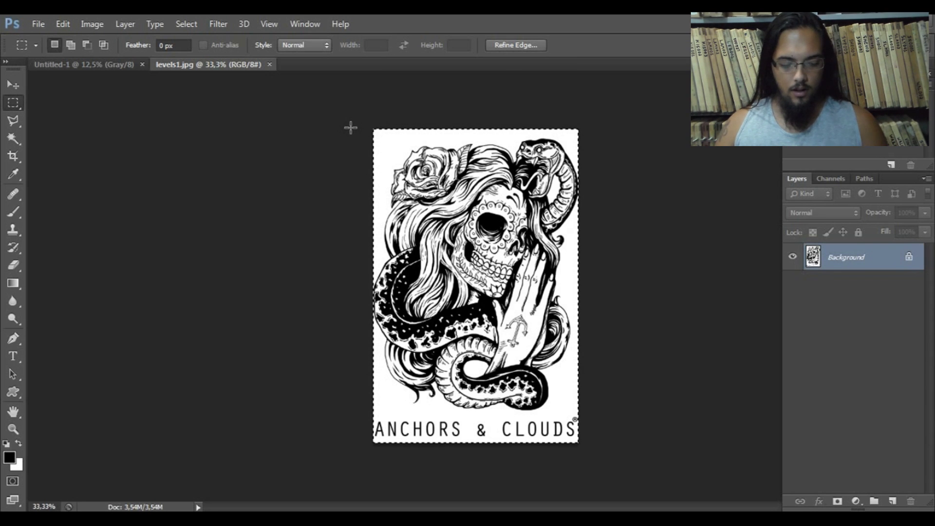
pyautogui.hotkey('ctrl', 'c')
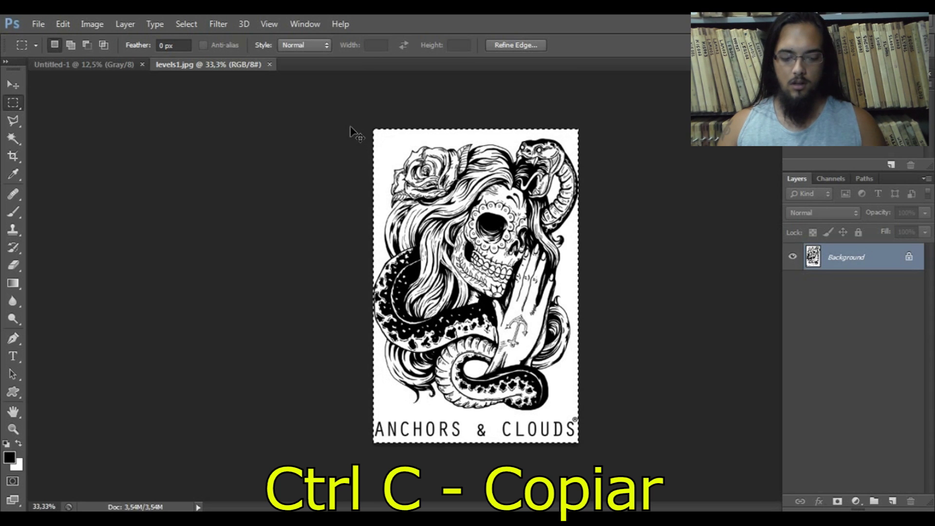
pyautogui.click(66, 25)
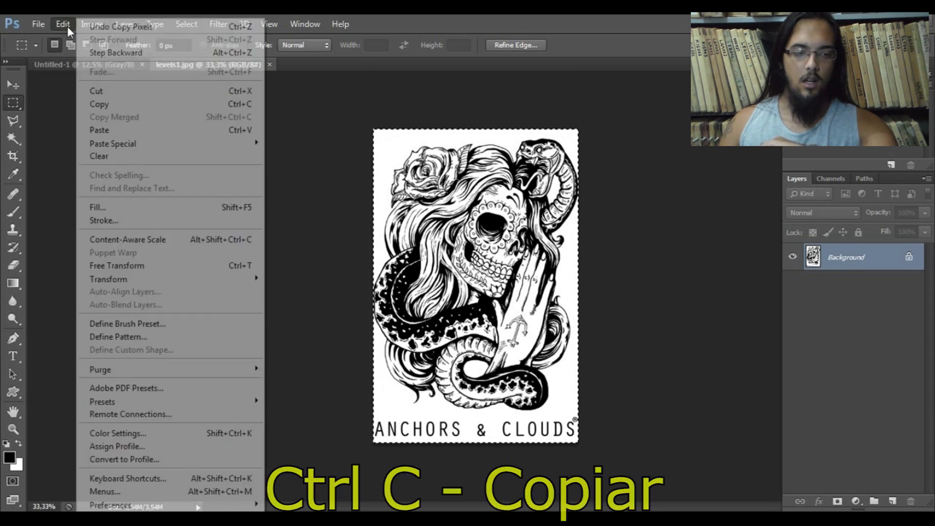
pyautogui.click(129, 108)
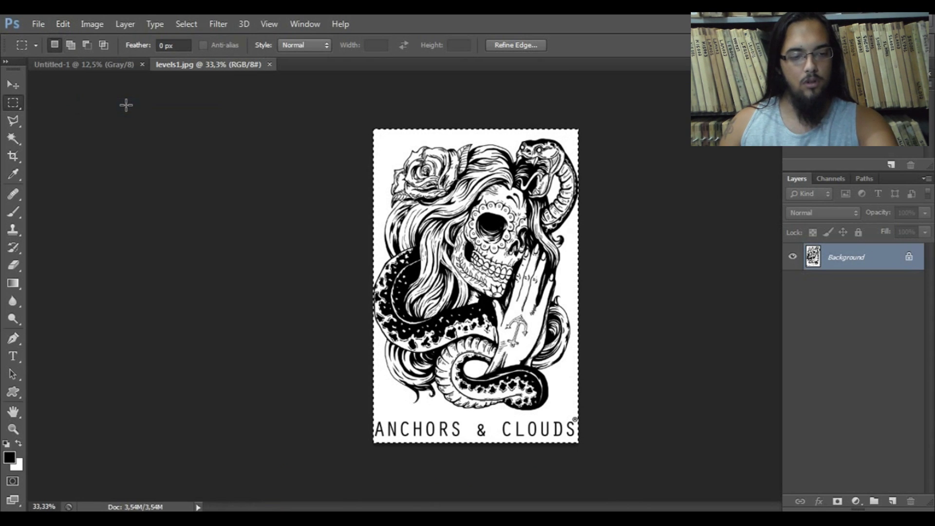
# - Paste the copied artwork into the blank grayscale Untitled-1 document
pyautogui.click(101, 65)
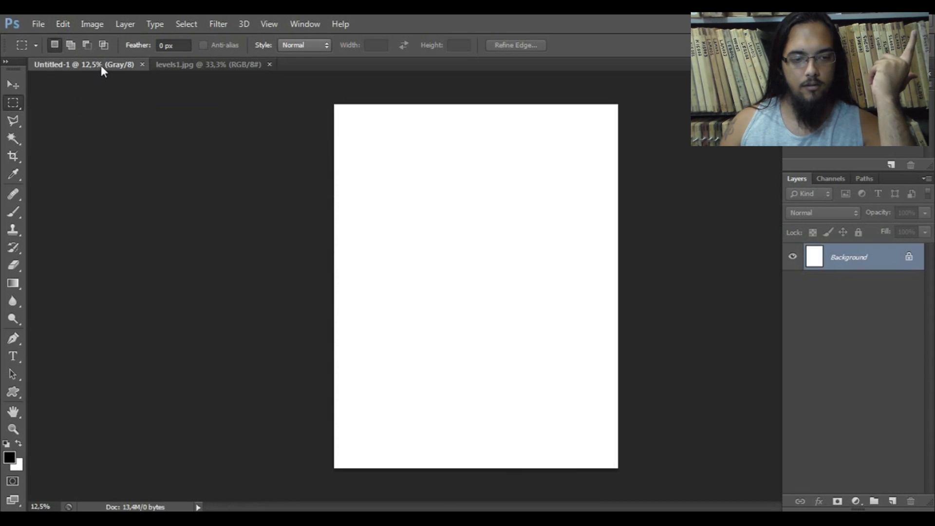
pyautogui.click(62, 24)
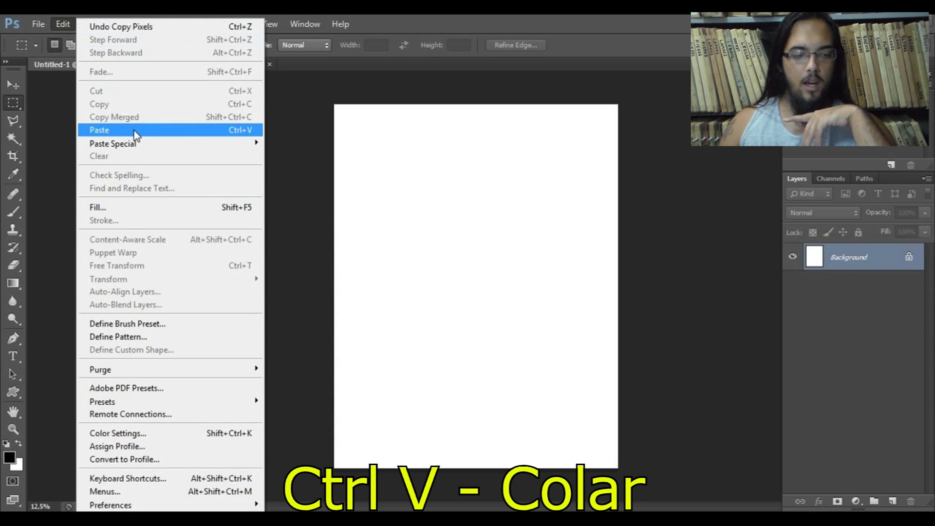
pyautogui.click(353, 157)
pyautogui.hotkey('ctrl', 'v')
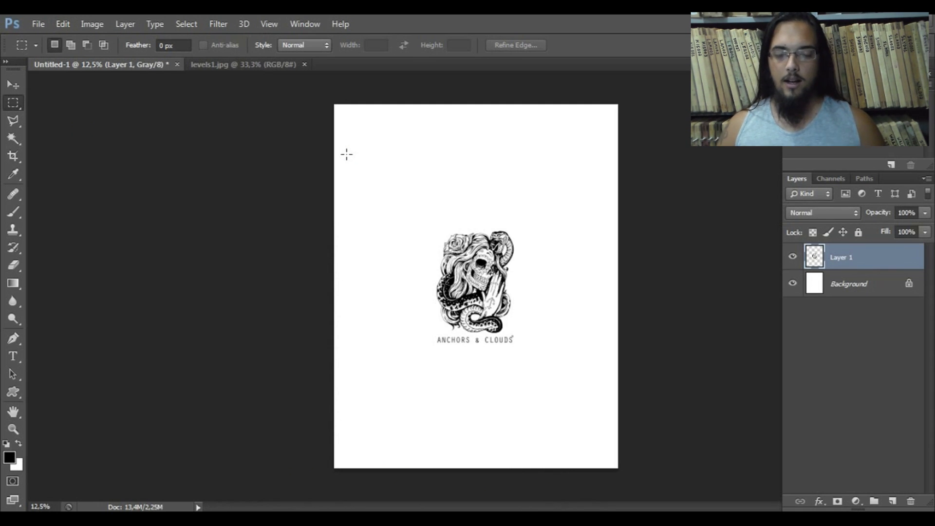
# - Examine the pasted artwork up close and its size relative to the whole page
pyautogui.hotkey('ctrl', '+')
pyautogui.hotkey('ctrl', '+')
pyautogui.hotkey('ctrl', '+')
pyautogui.hotkey('ctrl', '+')
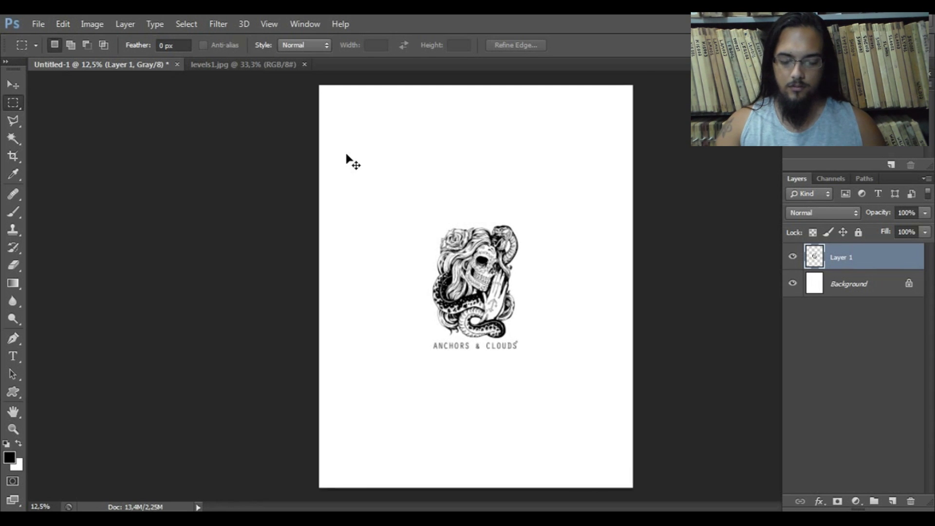
pyautogui.hotkey('ctrl', '-')
pyautogui.hotkey('ctrl', '-')
pyautogui.hotkey('ctrl', '-')
pyautogui.hotkey('ctrl', '-')
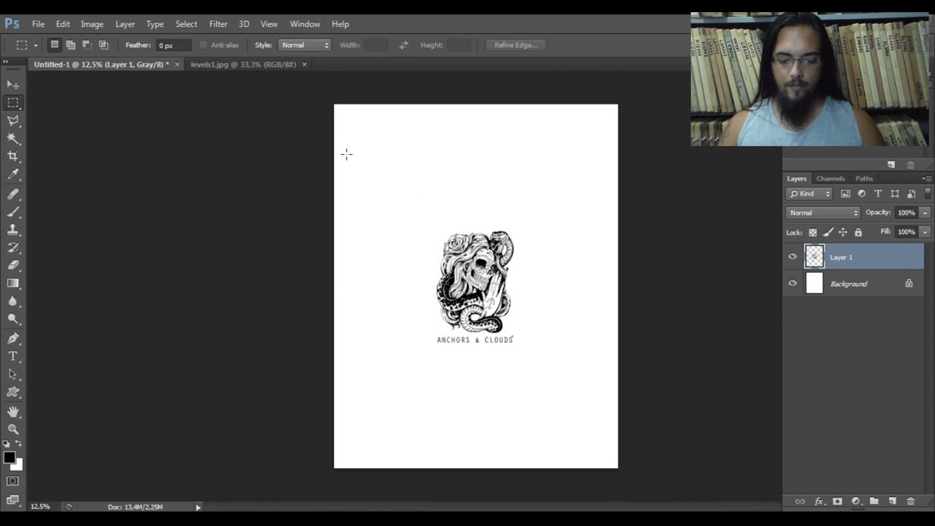
# - Enlarge the pasted artwork proportionally to about 349% with Free Transform, letting the lettering run past the page's lower edge
pyautogui.hotkey('ctrl', 't')
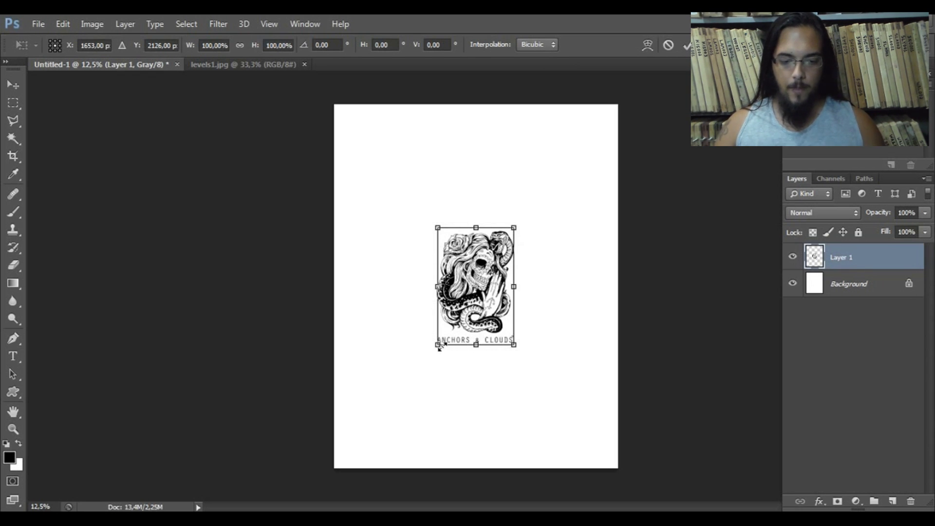
pyautogui.moveTo(437, 346); pyautogui.dragTo(357, 461)
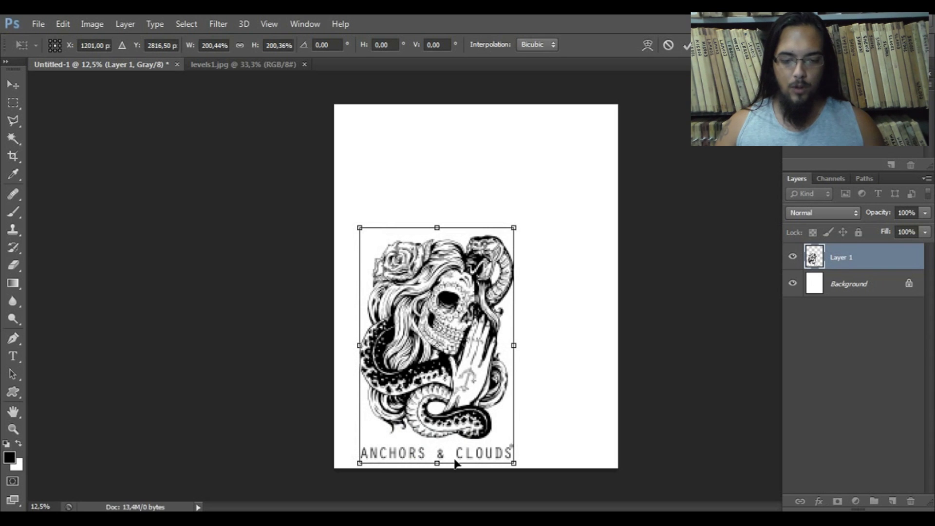
pyautogui.moveTo(517, 223); pyautogui.dragTo(610, 101)
pyautogui.moveTo(600, 463); pyautogui.dragTo(641, 495)
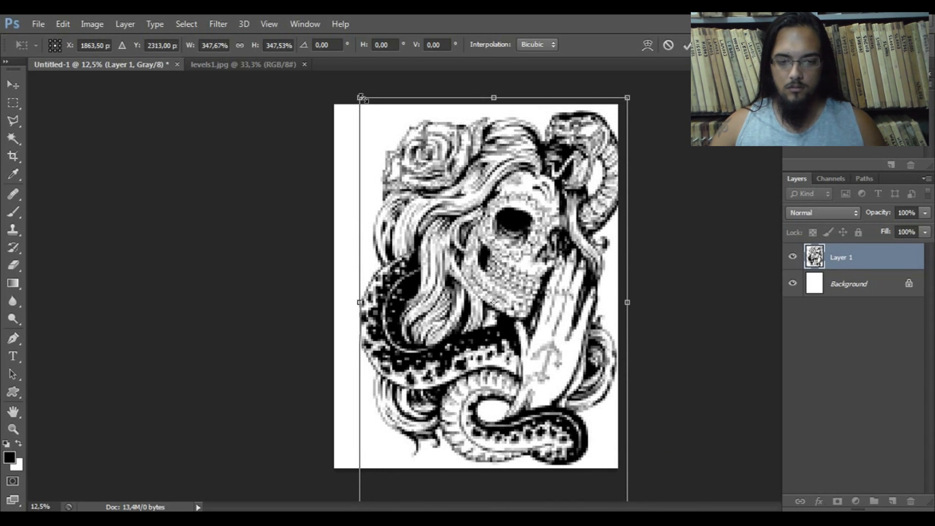
pyautogui.moveTo(360, 98); pyautogui.dragTo(358, 96)
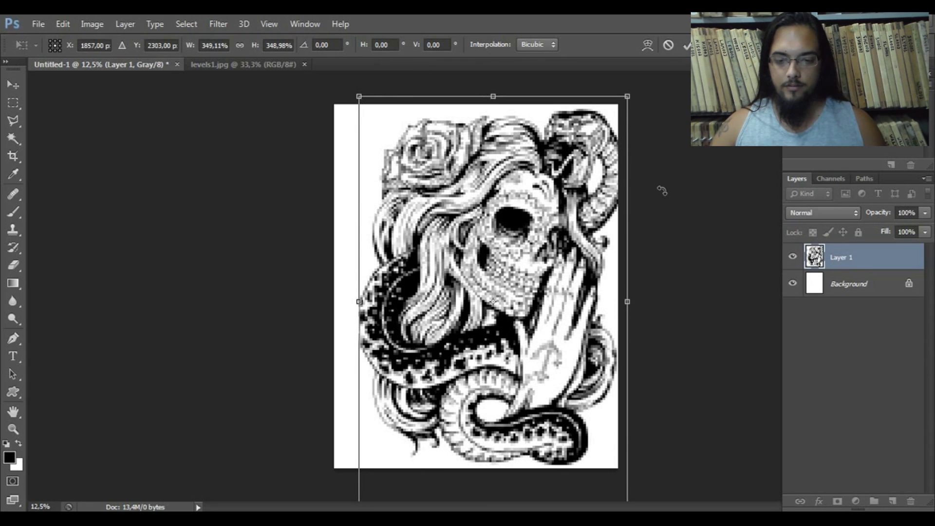
# - Nudge the enlarged artwork left to X 1673 px, centring it approximately across the page, and apply the transformation
pyautogui.press('Left')
pyautogui.press('Left')
pyautogui.press('Left')
pyautogui.press('Left')
pyautogui.press('Left')
pyautogui.press('Left')
pyautogui.press('Left')
pyautogui.press('Left')
pyautogui.press('Left')
pyautogui.press('Left')
pyautogui.press('Left')
pyautogui.press('Left')
pyautogui.press('Left')
pyautogui.press('Left')
pyautogui.press('Left')
pyautogui.press('Left')
pyautogui.press('Left')
pyautogui.press('Left')
pyautogui.press('Left')
pyautogui.press('Left')
pyautogui.press('Left')
pyautogui.press('Left')
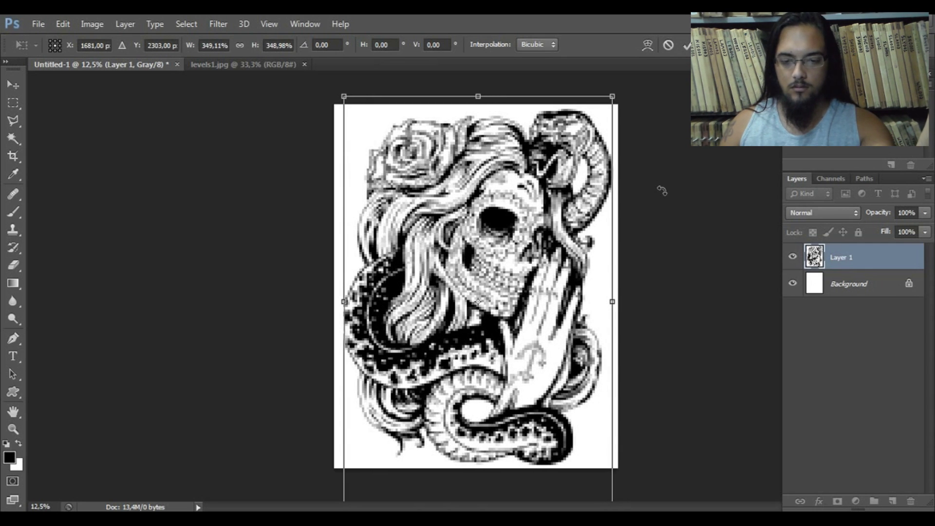
pyautogui.press('Left')
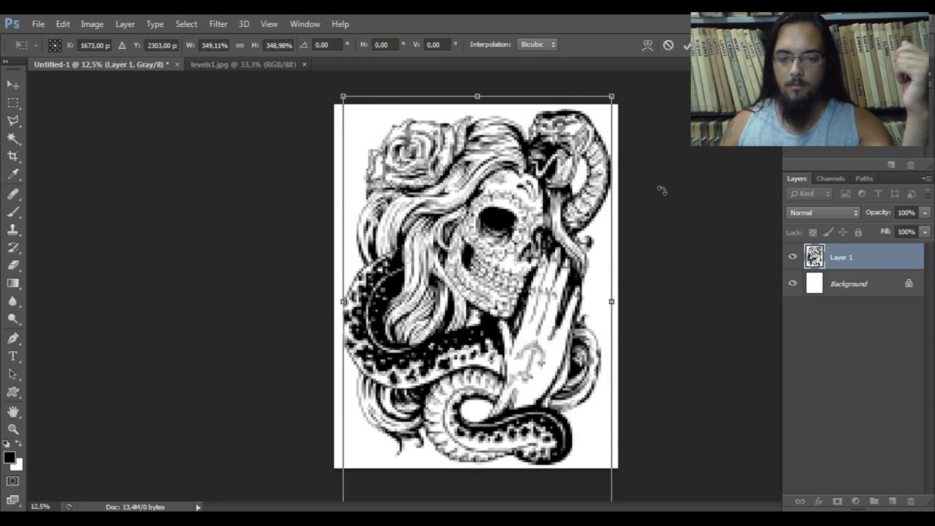
pyautogui.press('Return')
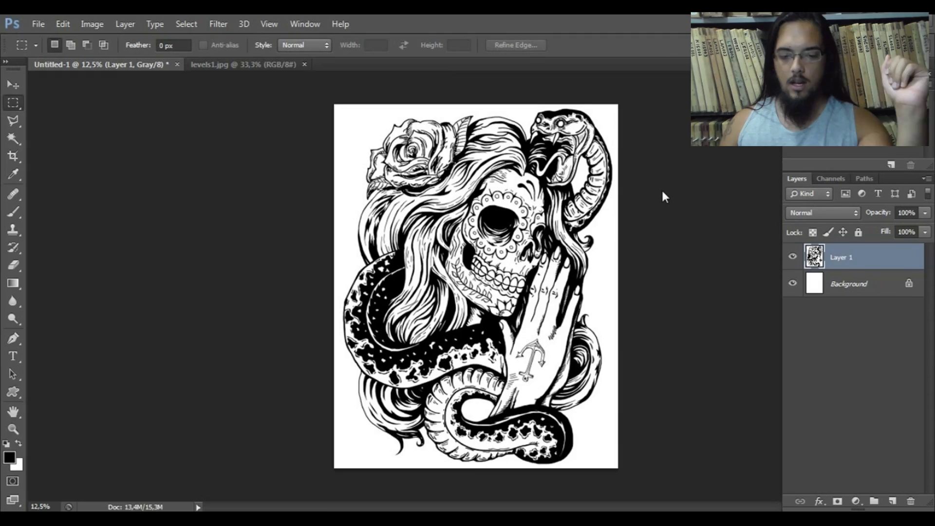
# - Examine the enlarged artwork's line edges around the jaw and teeth up to 100% magnification, and the full page
pyautogui.hotkey('ctrl', '+')
pyautogui.hotkey('ctrl', '+')
pyautogui.hotkey('ctrl', '+')
pyautogui.hotkey('ctrl', '+')
pyautogui.hotkey('ctrl', '+')
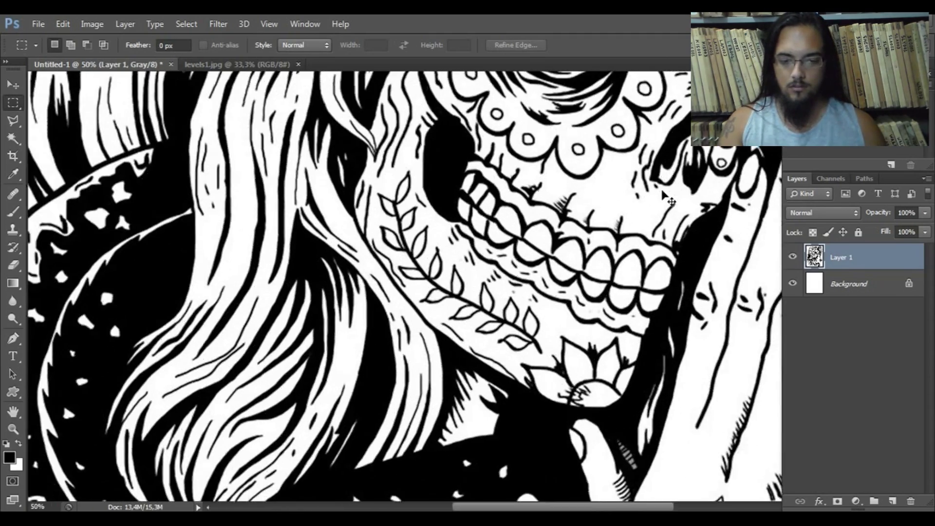
pyautogui.hotkey('ctrl', '-')
pyautogui.hotkey('ctrl', '-')
pyautogui.hotkey('ctrl', '-')
pyautogui.hotkey('ctrl', '-')
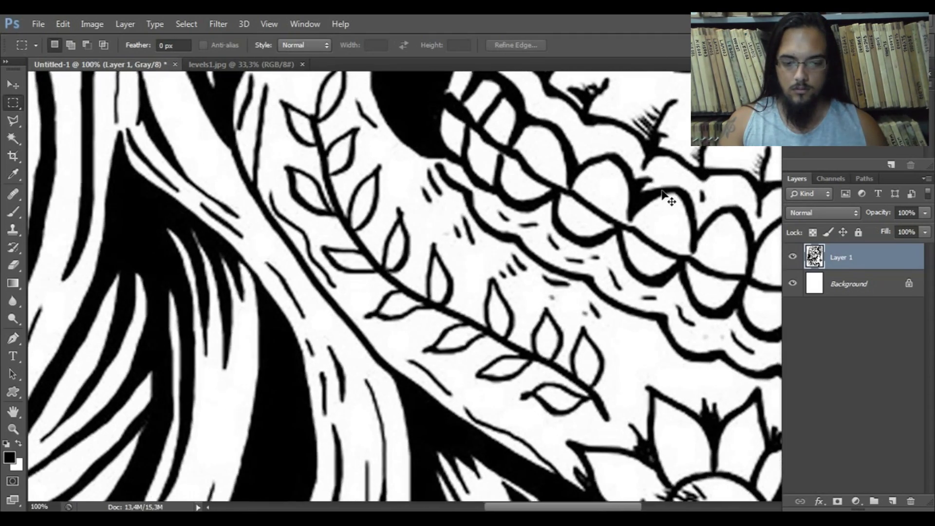
pyautogui.hotkey('ctrl', '-')
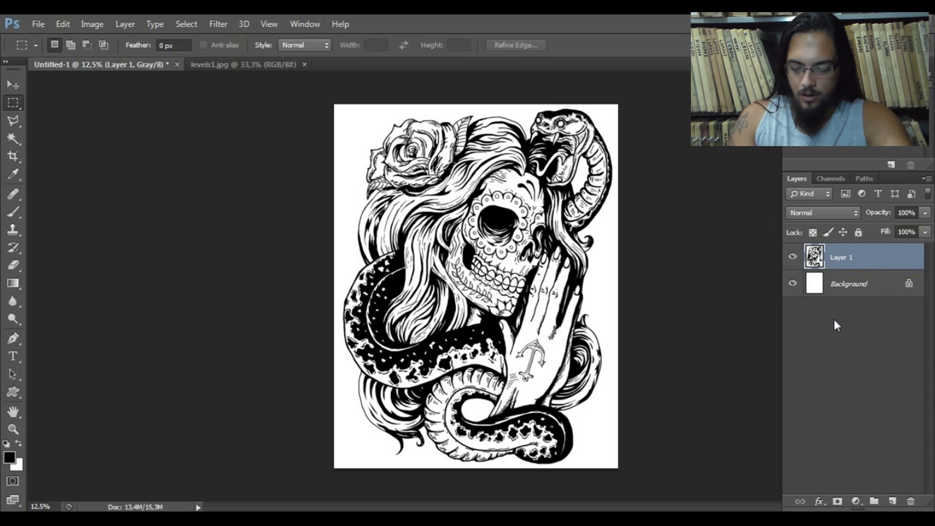
# - Duplicate the artwork layer and rename the lower, untouched one "Imagem Original"
pyautogui.hotkey('ctrl', 'j')
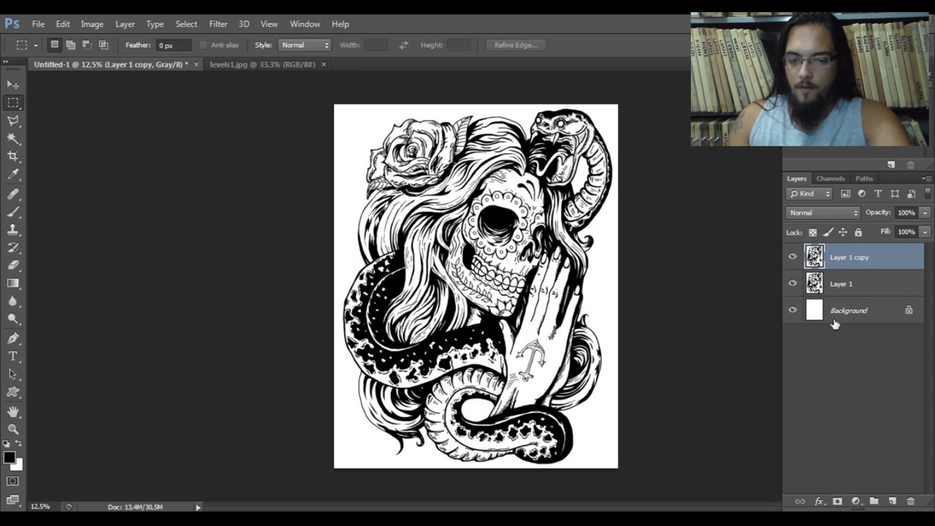
pyautogui.doubleClick(838, 286)
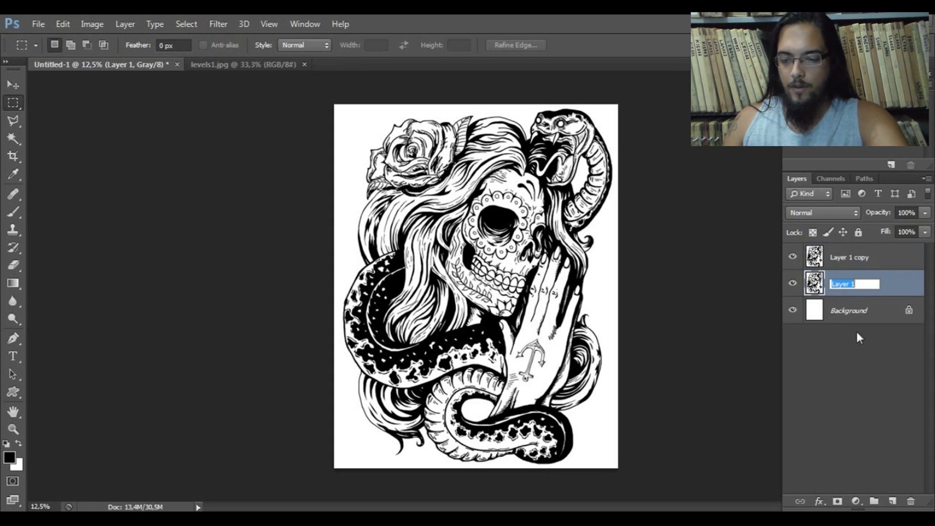
pyautogui.write('Imag')
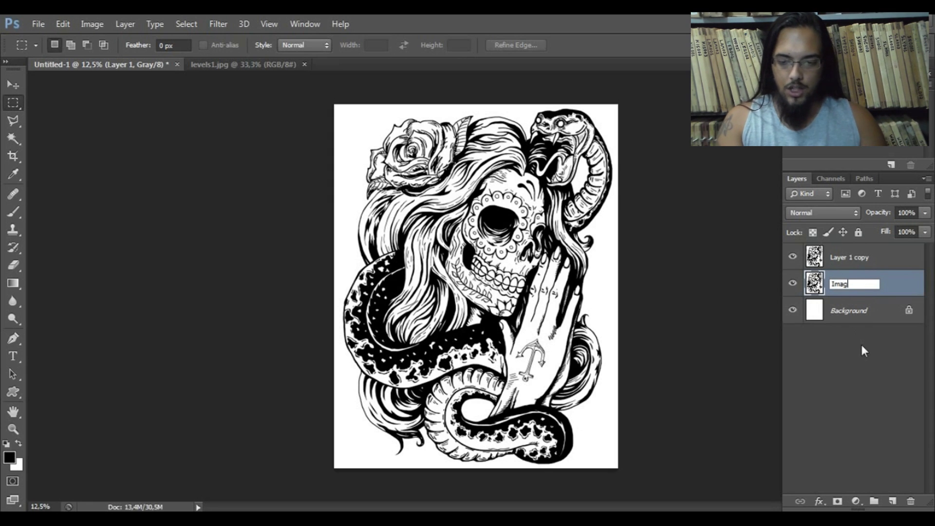
pyautogui.write('em Original')
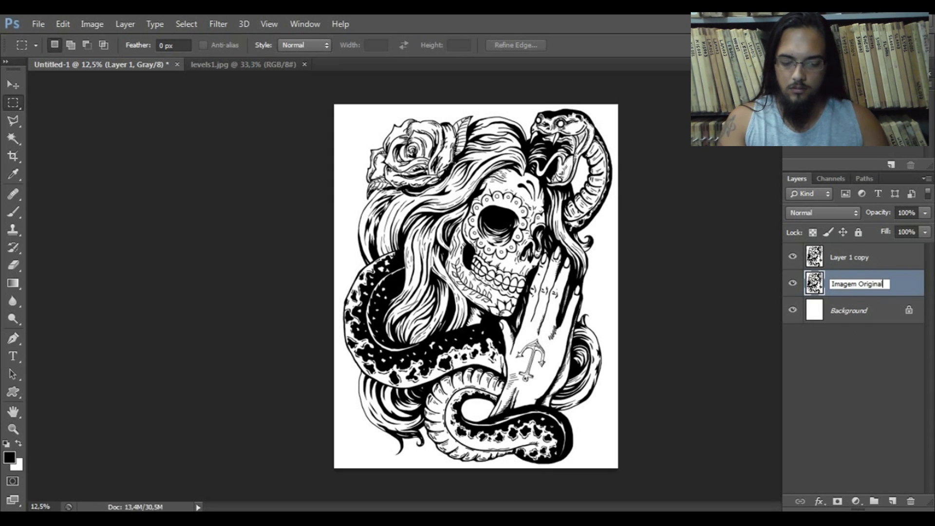
pyautogui.press('Return')
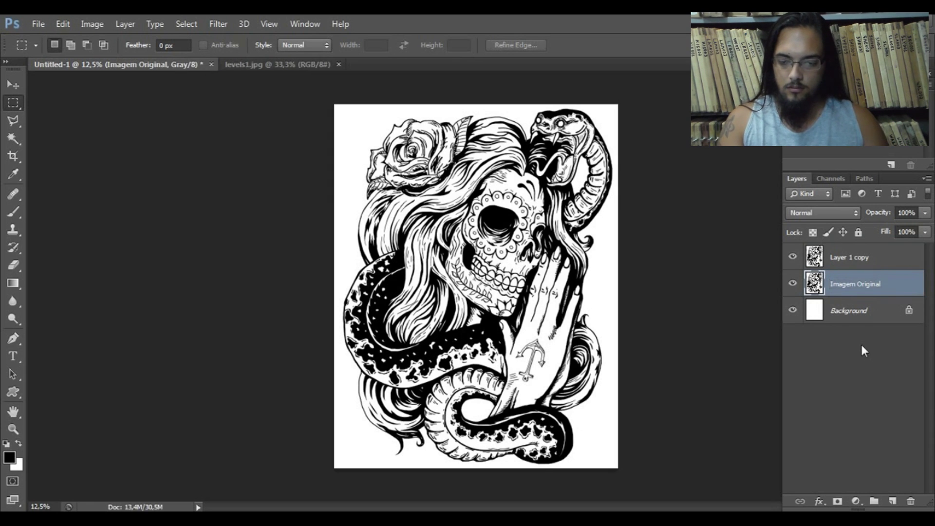
# - Rename the duplicated artwork layer "Imagem editada"
pyautogui.doubleClick(860, 258)
pyautogui.write('Imagem editada')
pyautogui.press('Return')
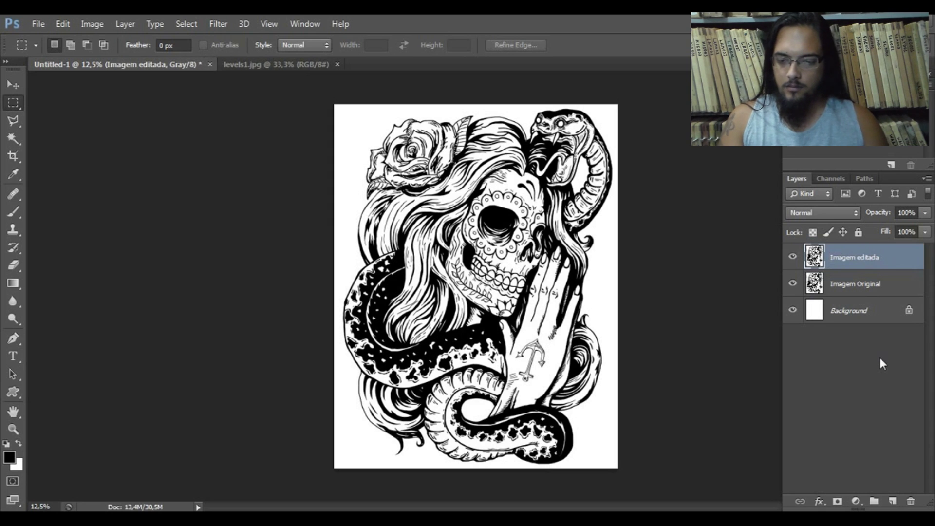
# - Make the edited copy the active layer and close the levels1.jpg source document
pyautogui.doubleClick(851, 259)
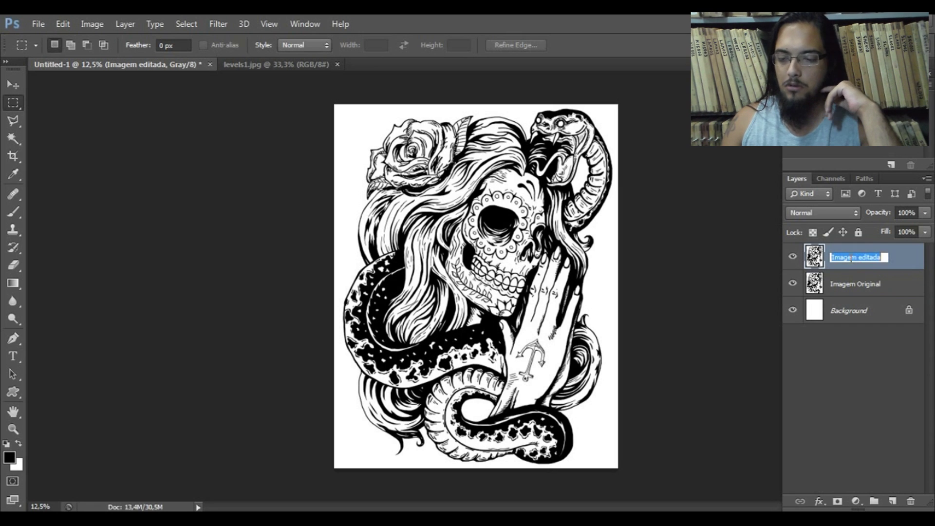
pyautogui.click(857, 289)
pyautogui.click(846, 265)
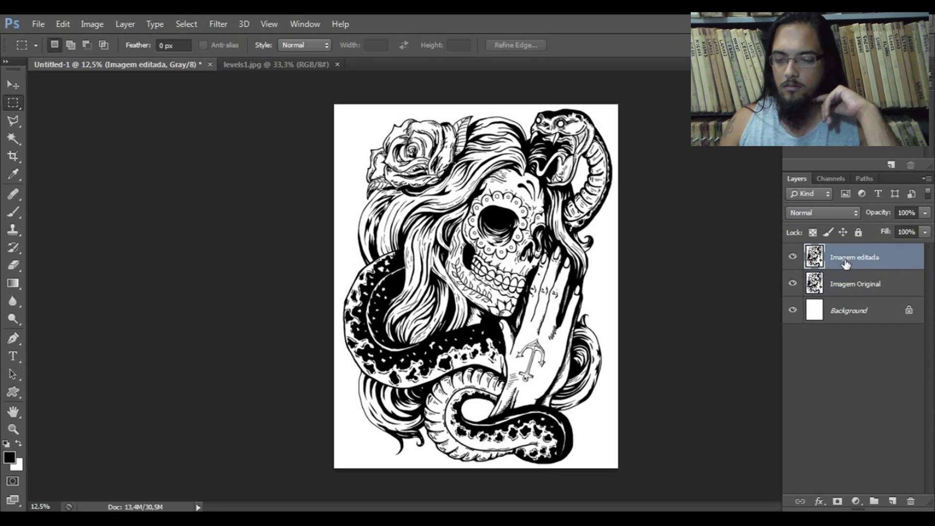
pyautogui.click(284, 65)
pyautogui.click(337, 64)
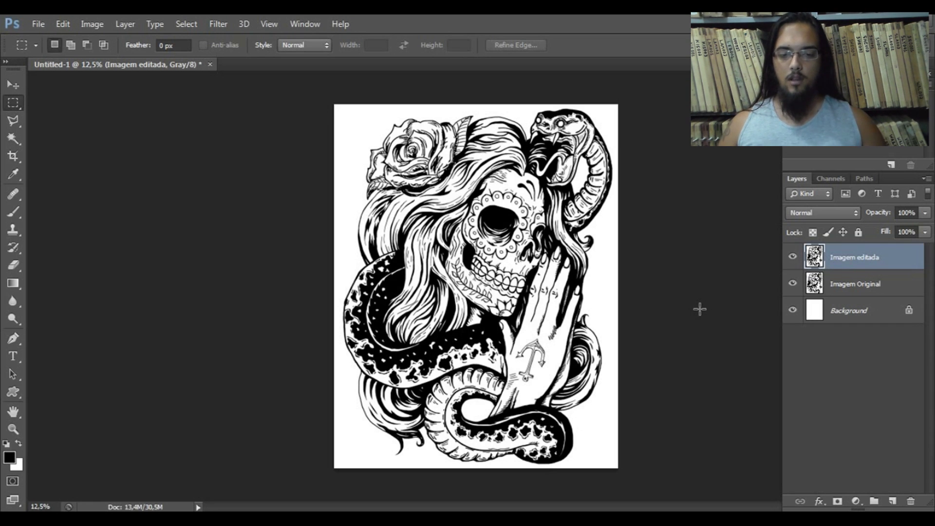
# - Apply a Levels adjustment to the Imagem editada layer with input black at 35 and input white at 223
pyautogui.hotkey('ctrl', 'l')
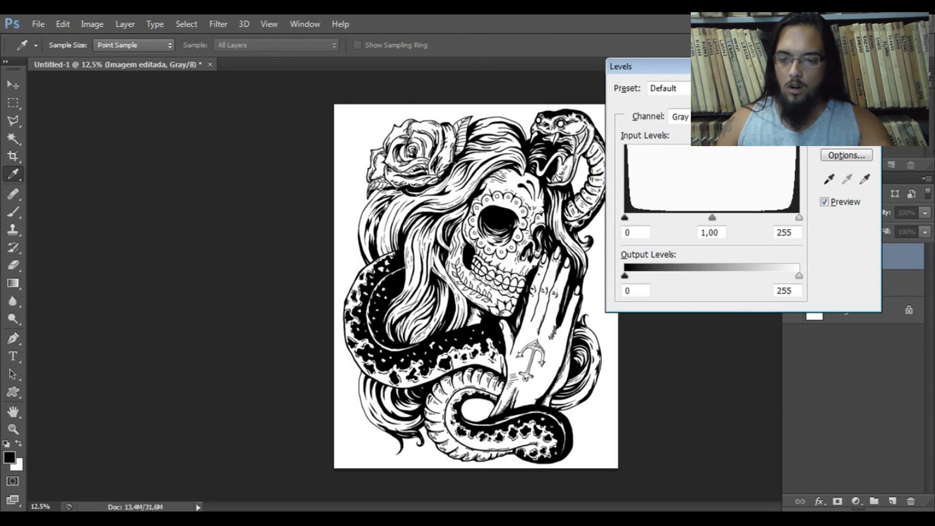
pyautogui.press('Escape')
pyautogui.click(81, 24)
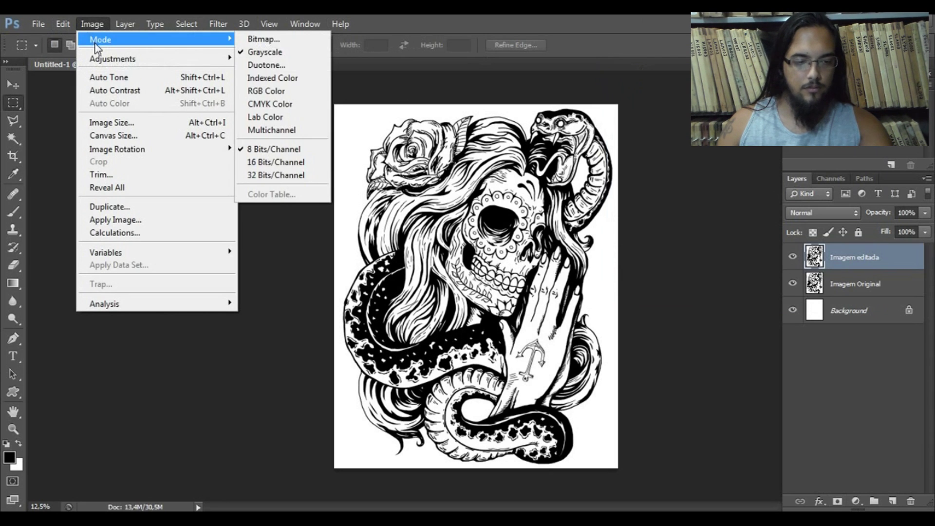
pyautogui.moveTo(103, 58)
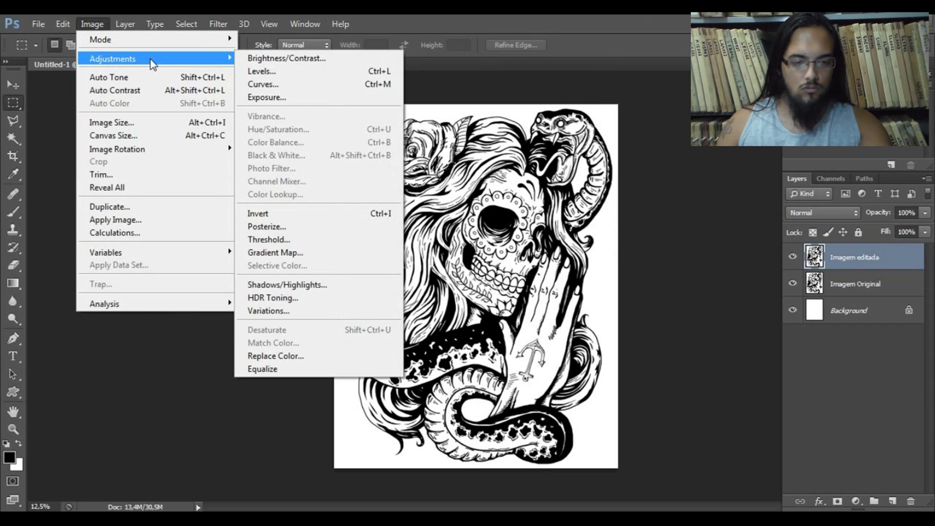
pyautogui.click(298, 74)
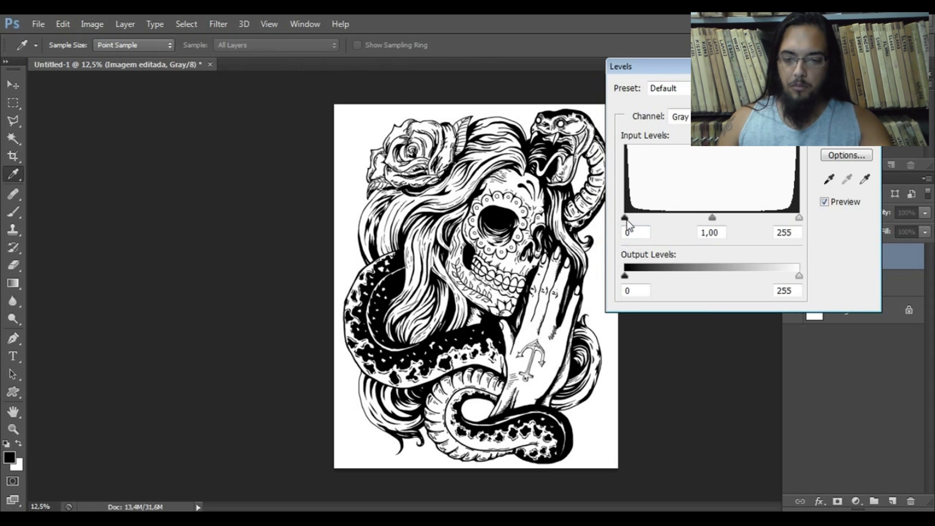
pyautogui.moveTo(626, 219); pyautogui.dragTo(618, 200)
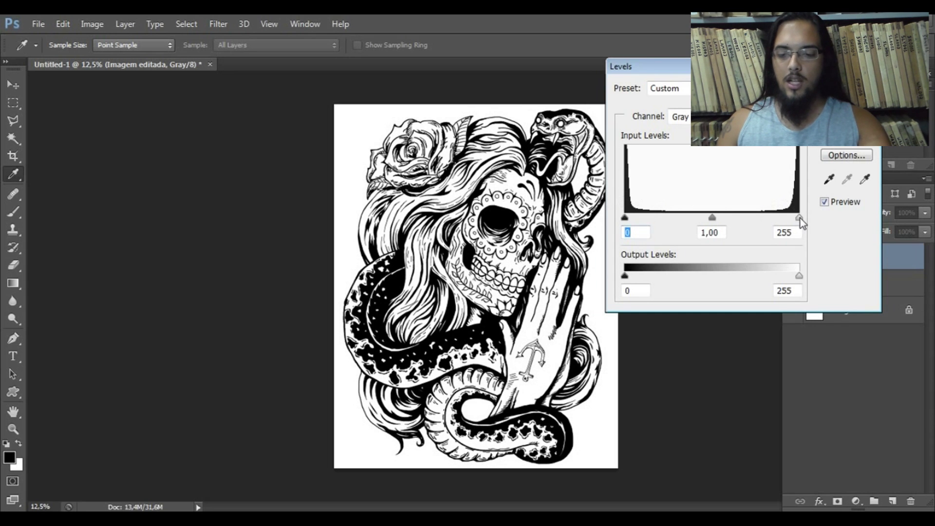
pyautogui.moveTo(799, 219)
pyautogui.mouseDown()
pyautogui.moveTo(625, 228)
pyautogui.moveTo(646, 218)
pyautogui.moveTo(810, 214)
pyautogui.mouseUp()
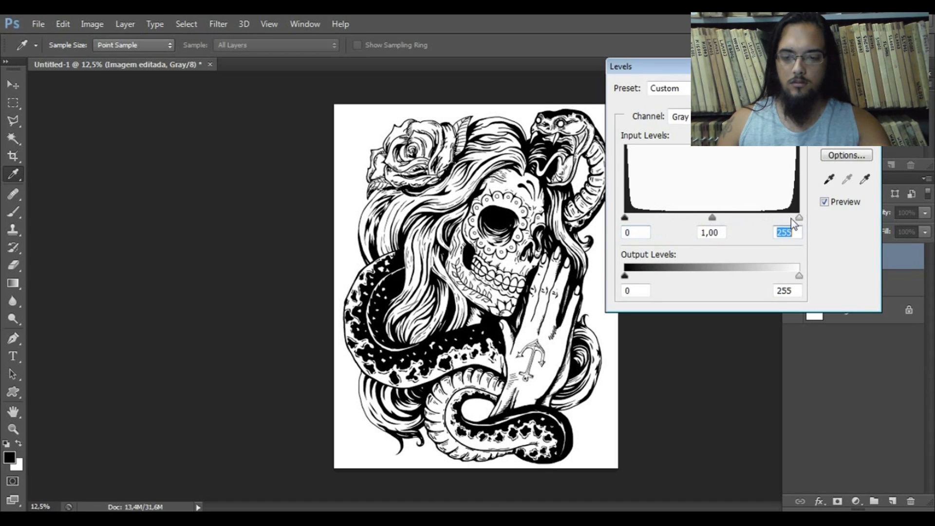
pyautogui.moveTo(625, 218); pyautogui.dragTo(648, 219)
pyautogui.moveTo(799, 218); pyautogui.dragTo(777, 220)
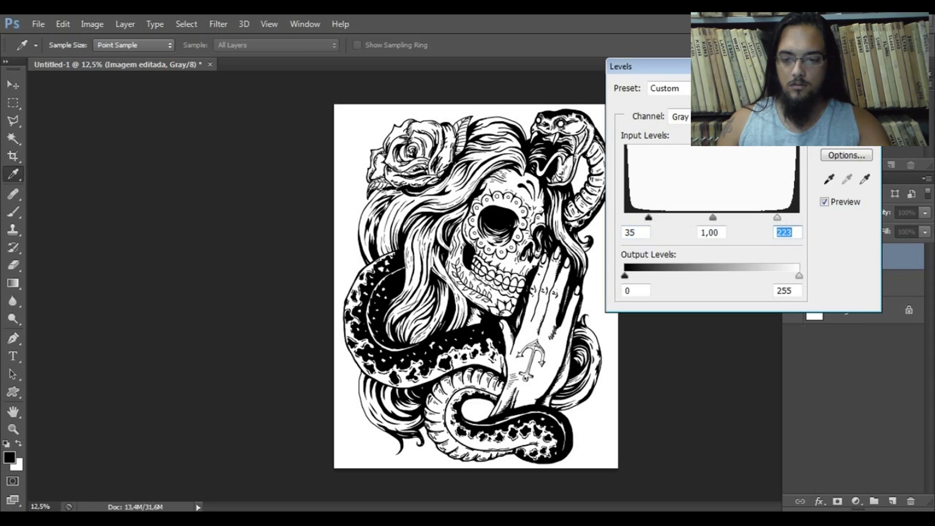
pyautogui.press('Return')
pyautogui.press('m')
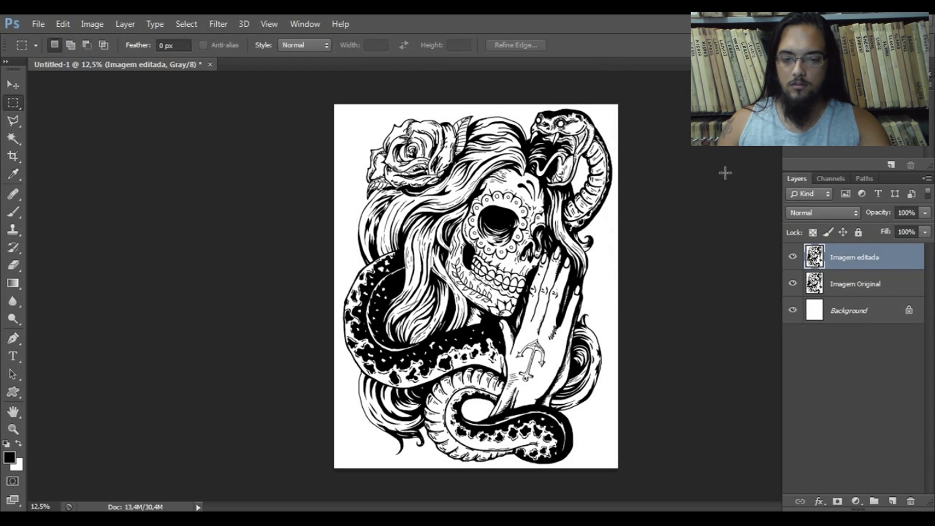
# - Compare the adjusted layer with the original by toggling its visibility at 50% magnification around the hair, snake and jaw
pyautogui.hotkey('ctrl', '+')
pyautogui.hotkey('ctrl', '+')
pyautogui.hotkey('ctrl', '+')
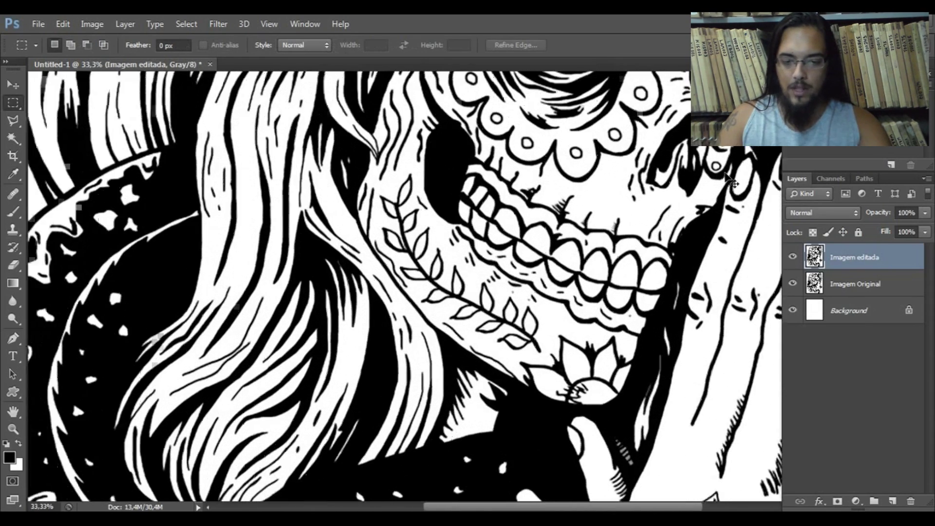
pyautogui.hotkey('ctrl', '+')
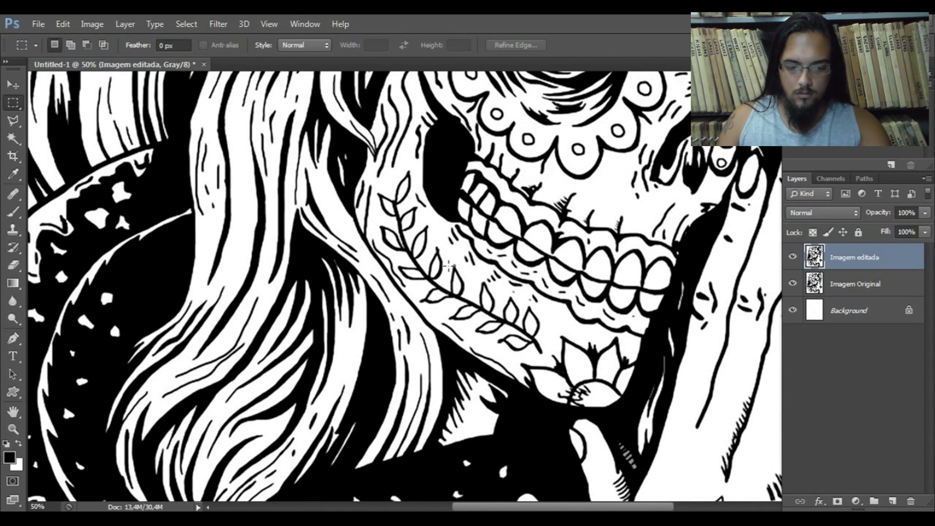
pyautogui.moveTo(414, 292); pyautogui.dragTo(551, 248)
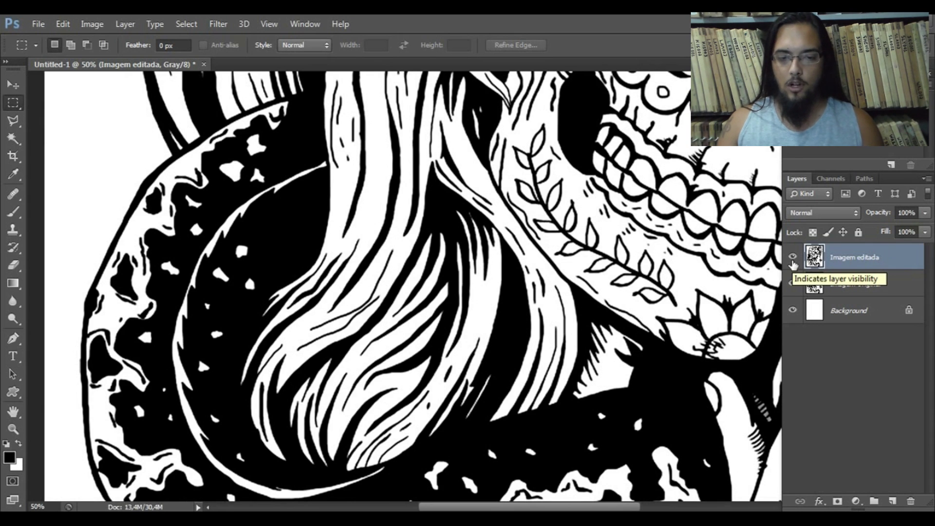
pyautogui.click(792, 261)
pyautogui.click(791, 261)
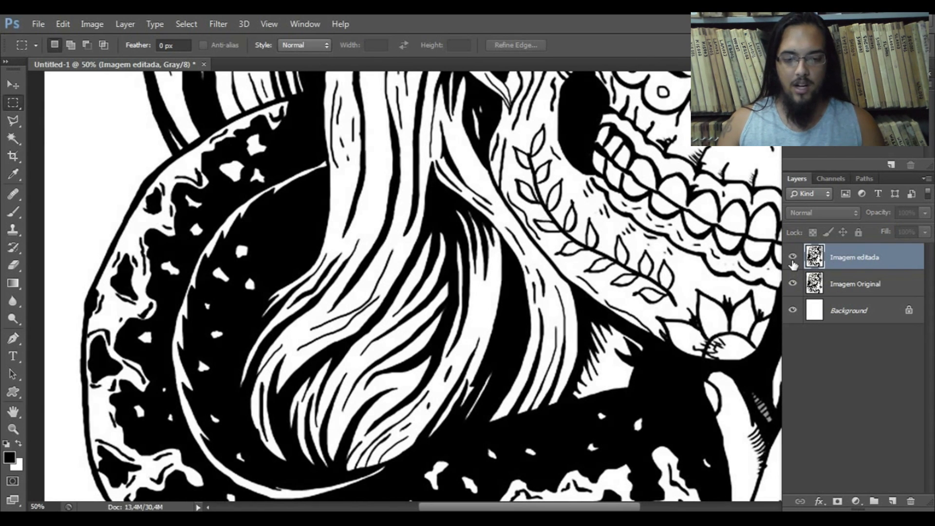
pyautogui.click(792, 262)
pyautogui.click(792, 262)
pyautogui.click(792, 262)
pyautogui.click(792, 262)
pyautogui.click(792, 262)
pyautogui.click(792, 262)
pyautogui.click(792, 258)
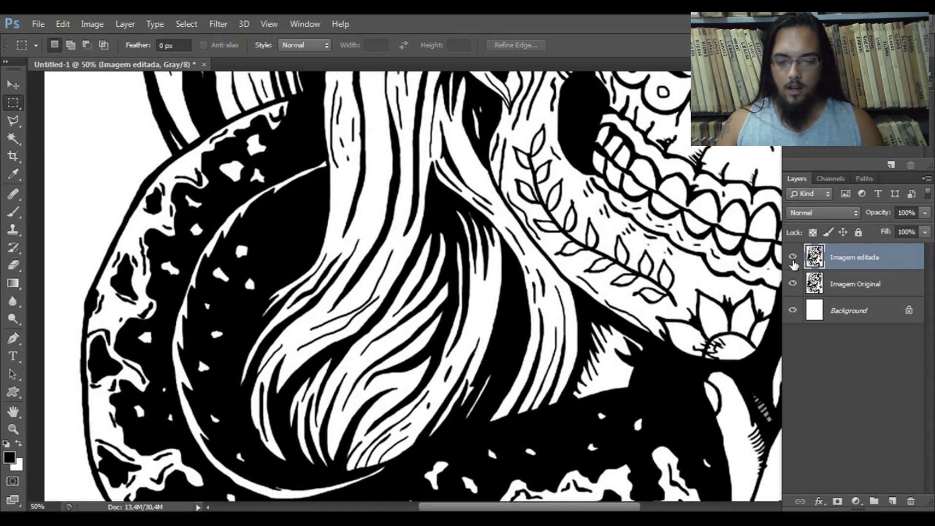
pyautogui.click(793, 262)
pyautogui.click(794, 263)
pyautogui.click(793, 262)
pyautogui.click(793, 261)
pyautogui.click(793, 261)
pyautogui.click(792, 261)
# - Compare the line edges and white areas of the hair strands between the edited and original layers at 200% magnification
pyautogui.hotkey('ctrl', '+')
pyautogui.hotkey('ctrl', '+')
pyautogui.hotkey('ctrl', '+')
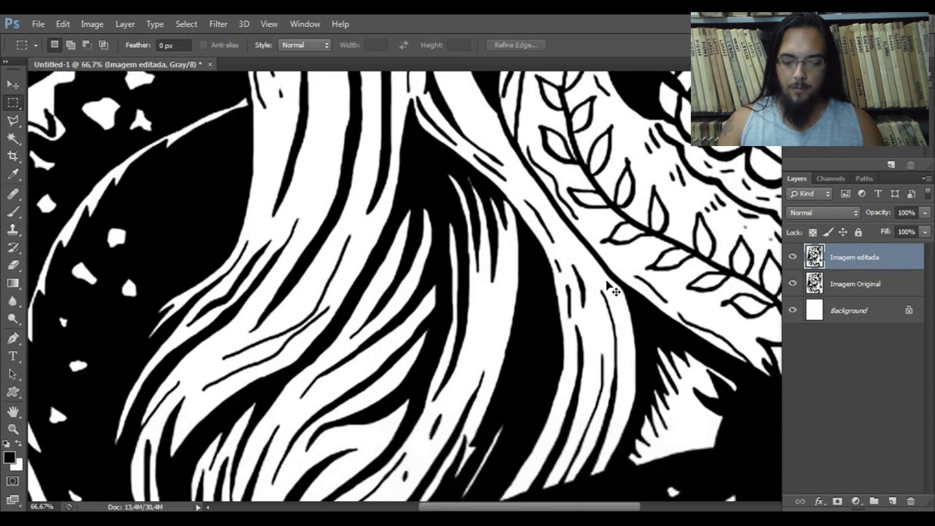
pyautogui.hscroll(-5, 606, 280)
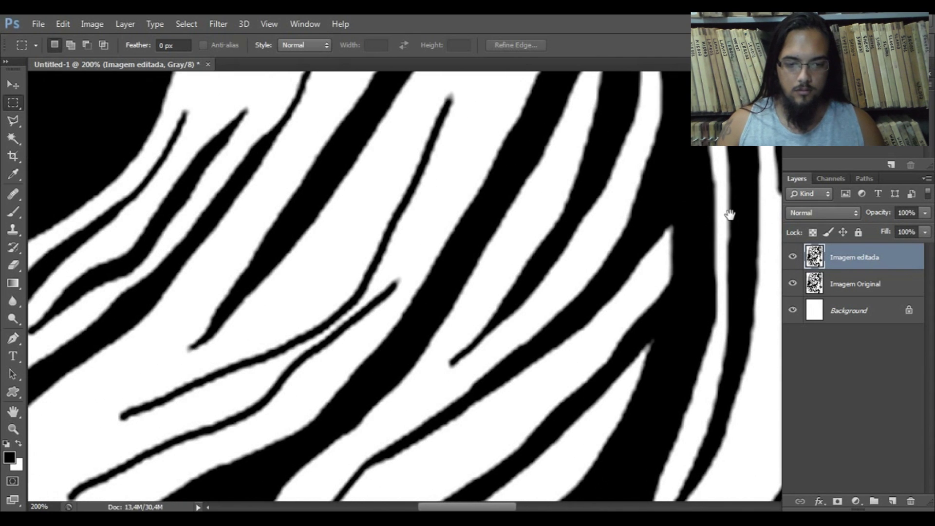
pyautogui.moveTo(438, 96); pyautogui.dragTo(344, 273)
pyautogui.click(345, 280)
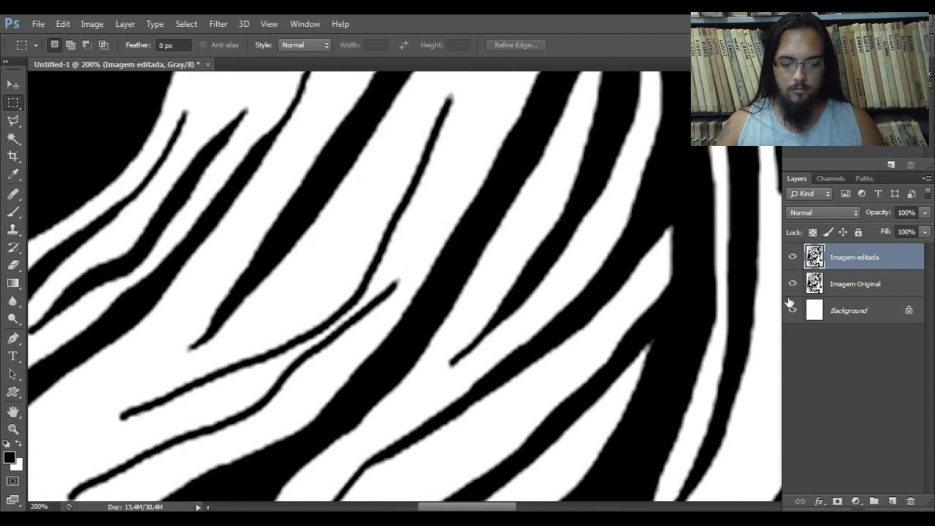
pyautogui.click(793, 256)
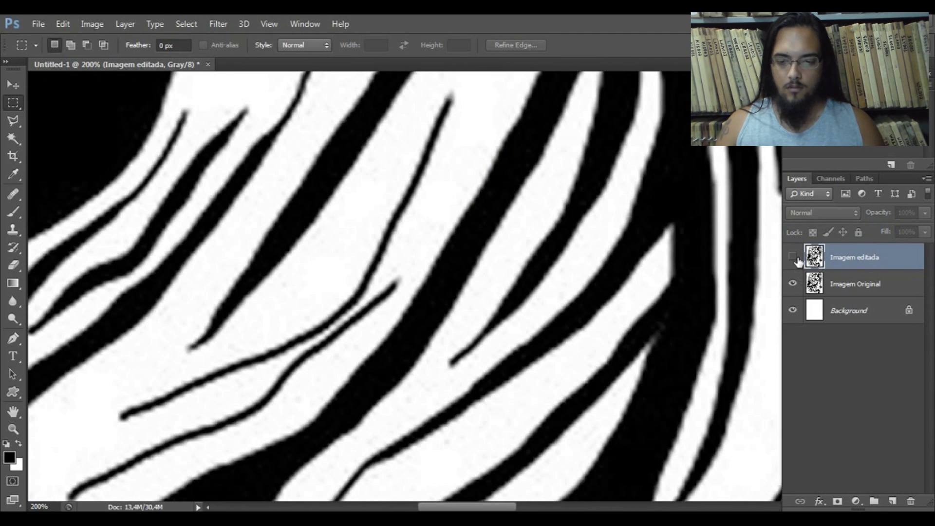
pyautogui.click(793, 256)
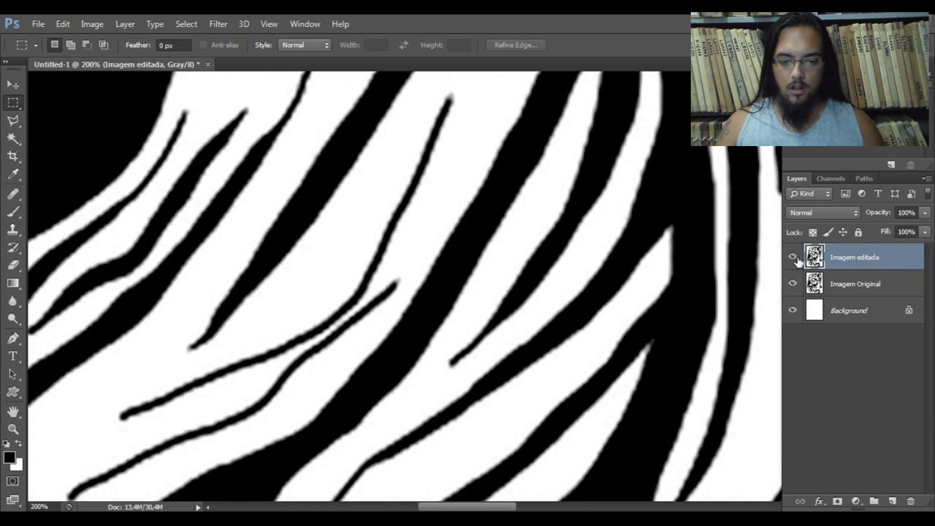
pyautogui.click(796, 259)
pyautogui.click(795, 258)
pyautogui.click(796, 259)
pyautogui.click(796, 259)
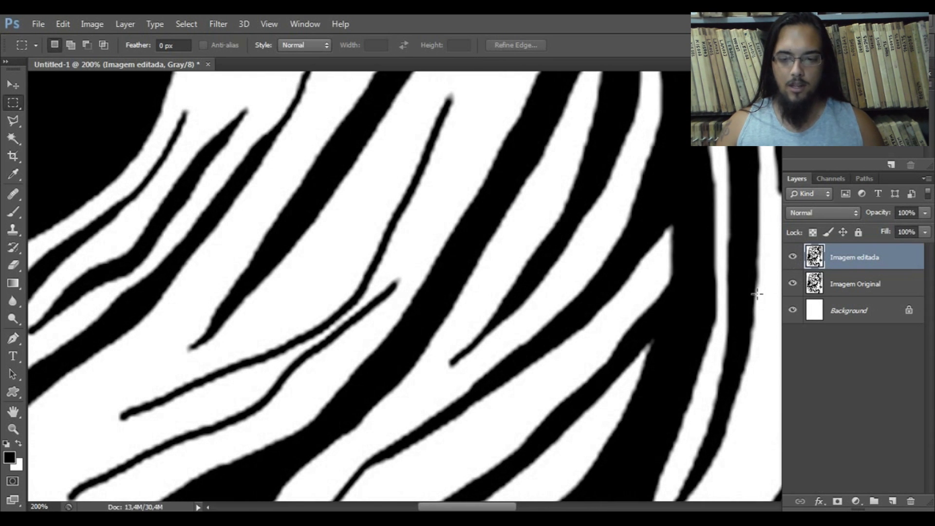
# - Compare the edited and original layers around the skull's eye socket at 100% magnification, leaving the edited layer visible
pyautogui.scroll(-2, 756, 293)
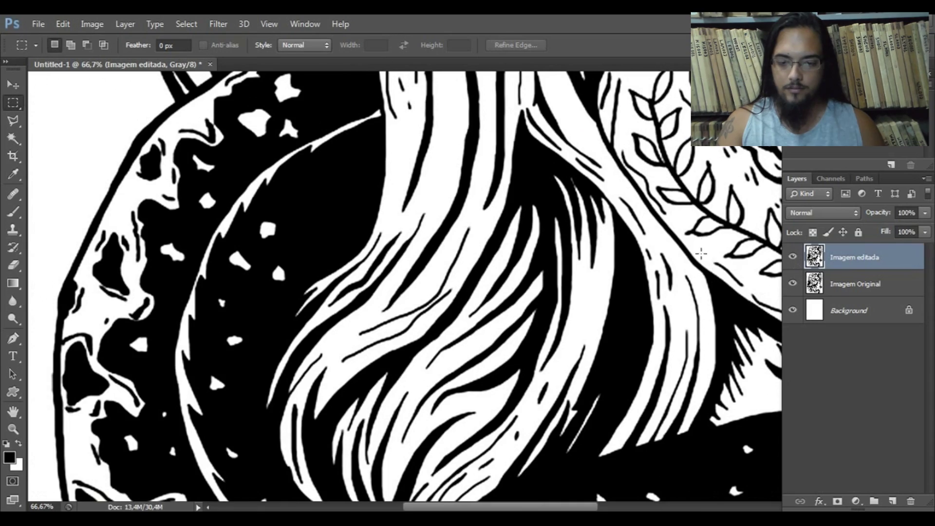
pyautogui.moveTo(674, 201); pyautogui.dragTo(435, 342)
pyautogui.moveTo(650, 80); pyautogui.dragTo(422, 255)
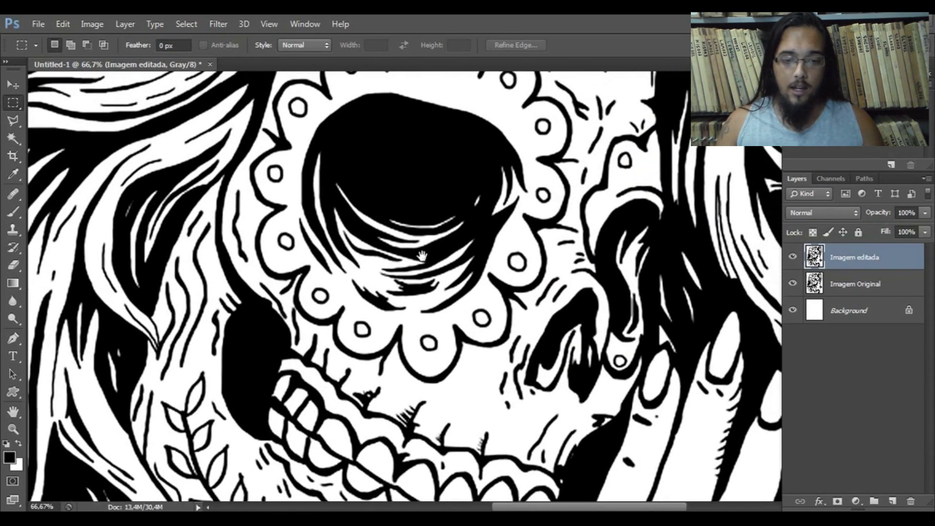
pyautogui.scroll(2, 450, 249)
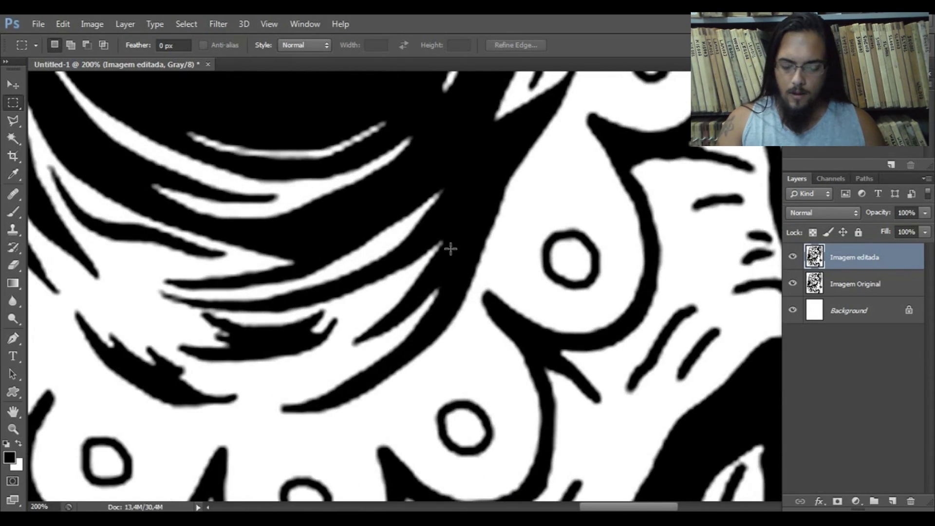
pyautogui.scroll(-1, 453, 252)
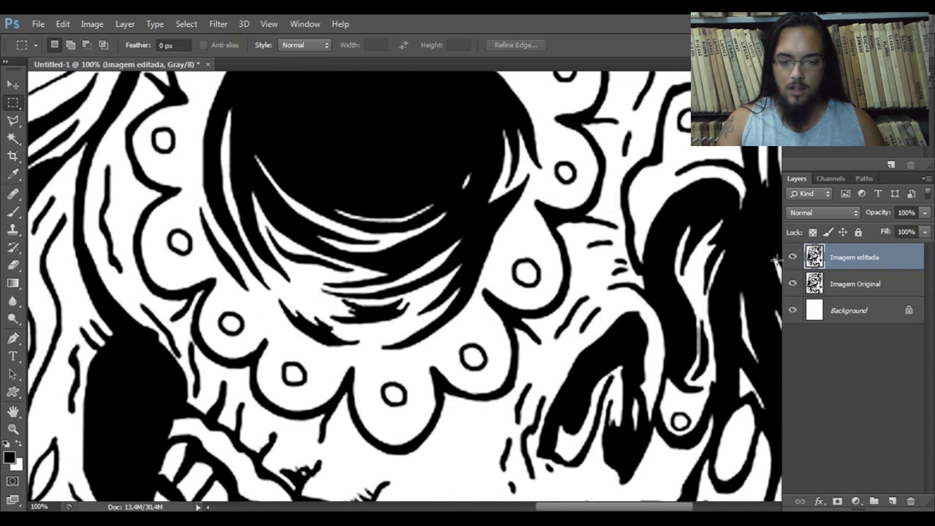
pyautogui.click(793, 257)
pyautogui.click(793, 257)
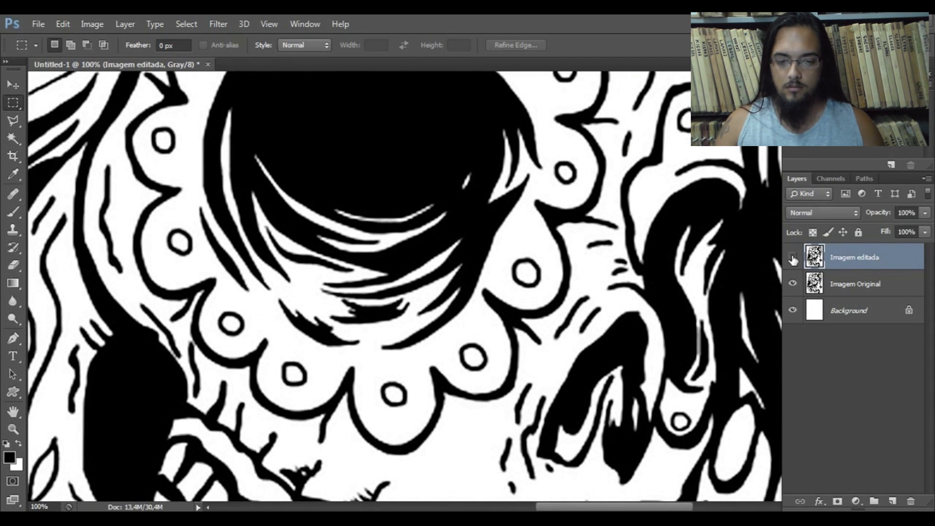
pyautogui.click(793, 257)
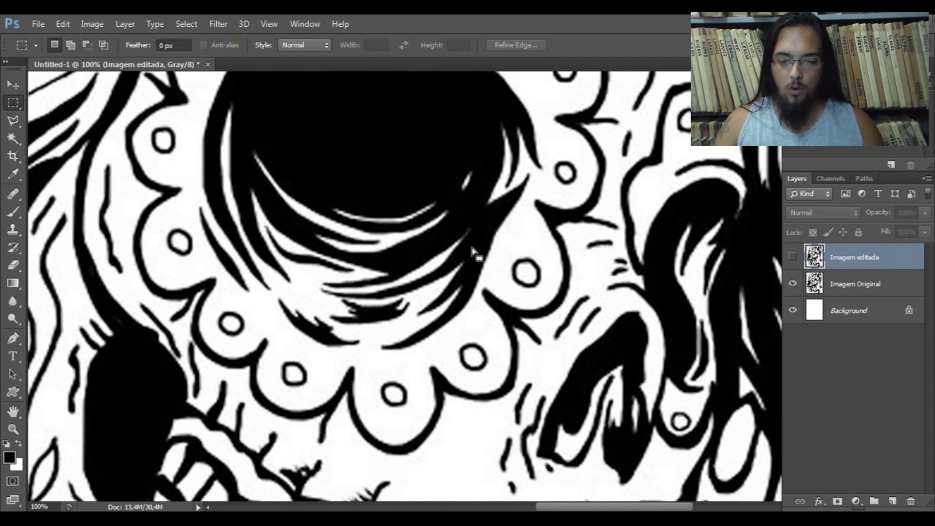
pyautogui.moveTo(450, 213); pyautogui.dragTo(484, 279)
pyautogui.hotkey('ctrl', 'd')
pyautogui.click(792, 257)
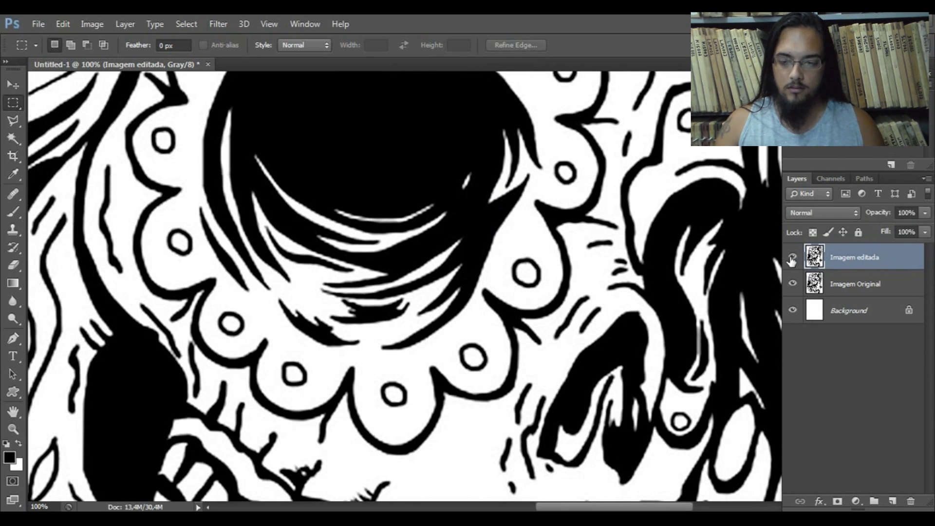
# - Inspect the edited layer's line edges below the skull's eye socket at up to 300% magnification, ending on the whole artwork
pyautogui.click(792, 257)
pyautogui.click(792, 257)
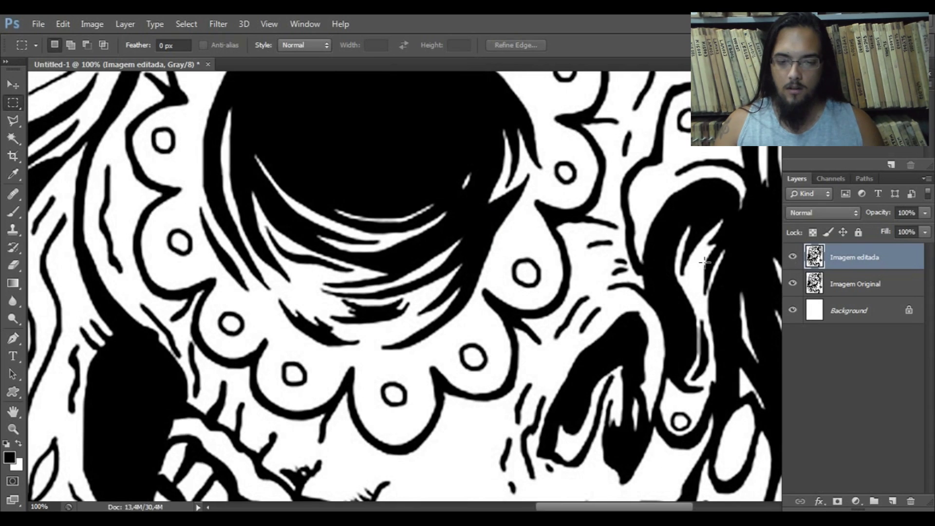
pyautogui.scroll(-3, 704, 261)
pyautogui.scroll(2, 706, 266)
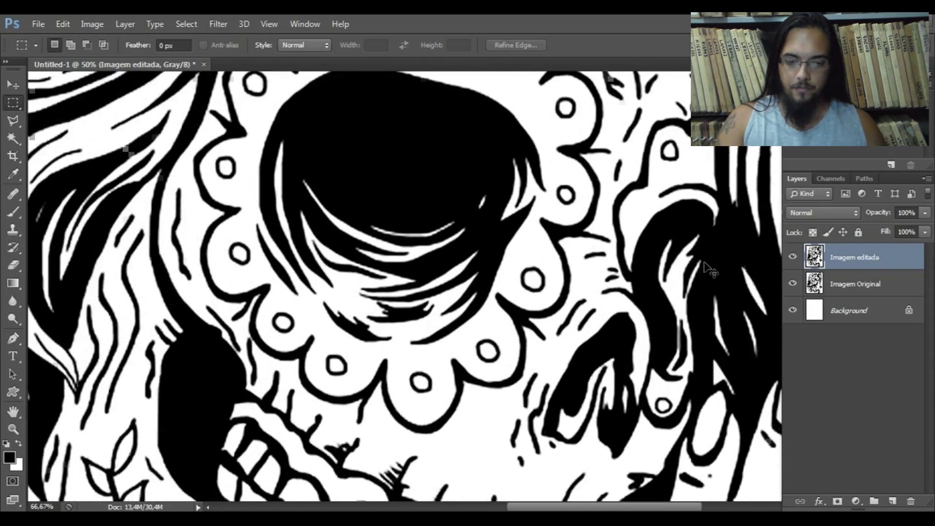
pyautogui.scroll(3, 706, 265)
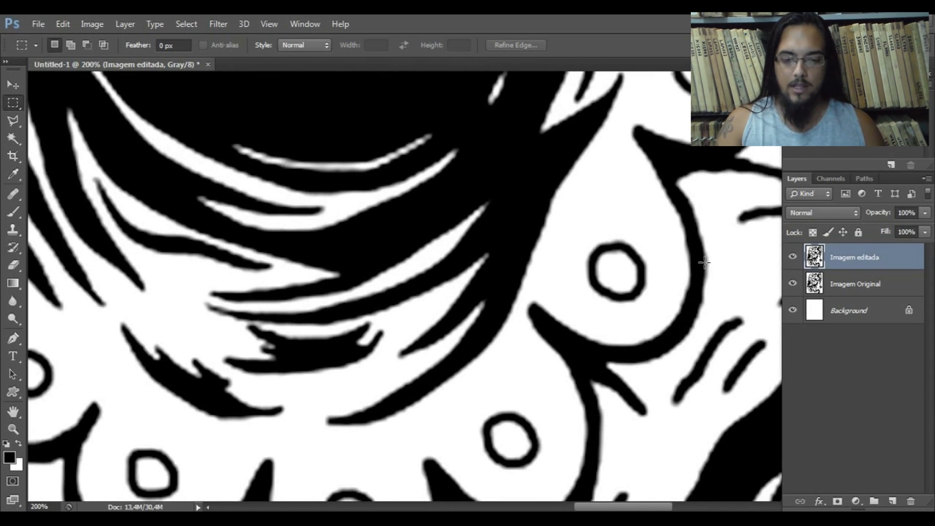
pyautogui.scroll(1, 704, 262)
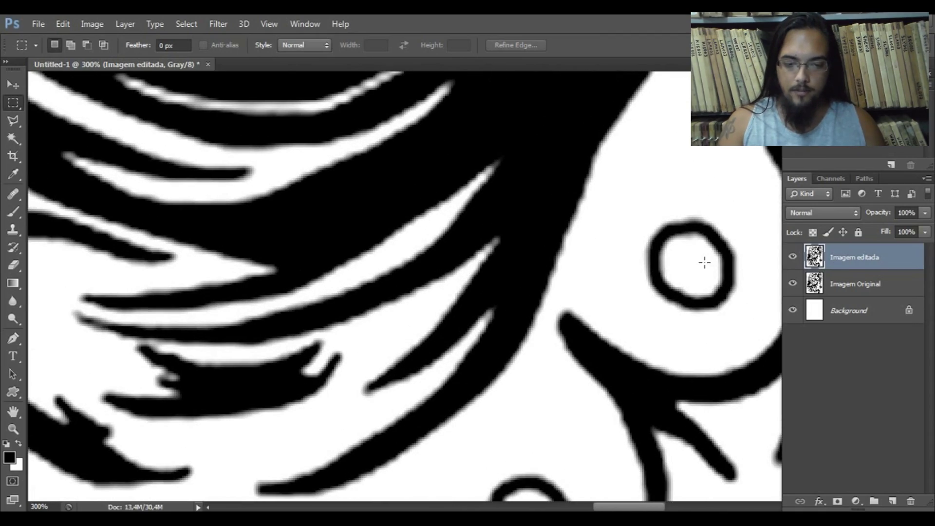
pyautogui.scroll(-3, 705, 262)
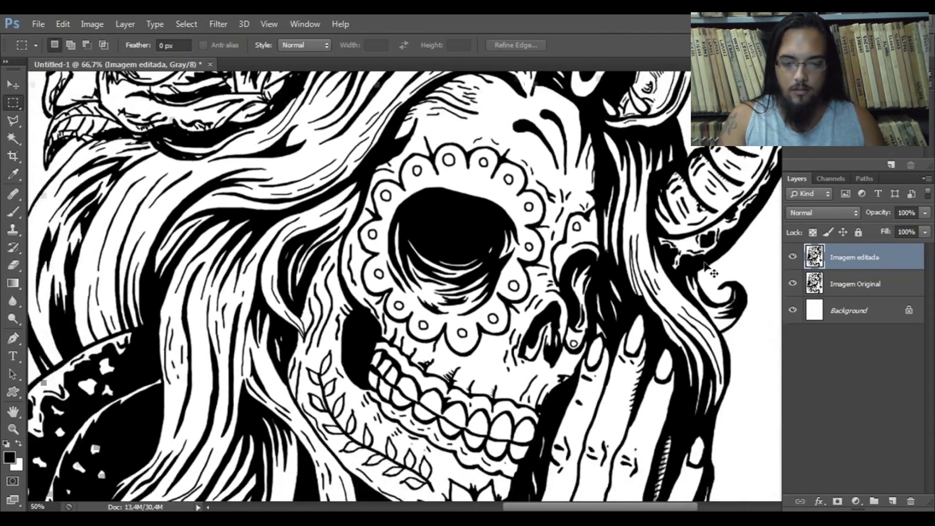
pyautogui.scroll(-4, 704, 263)
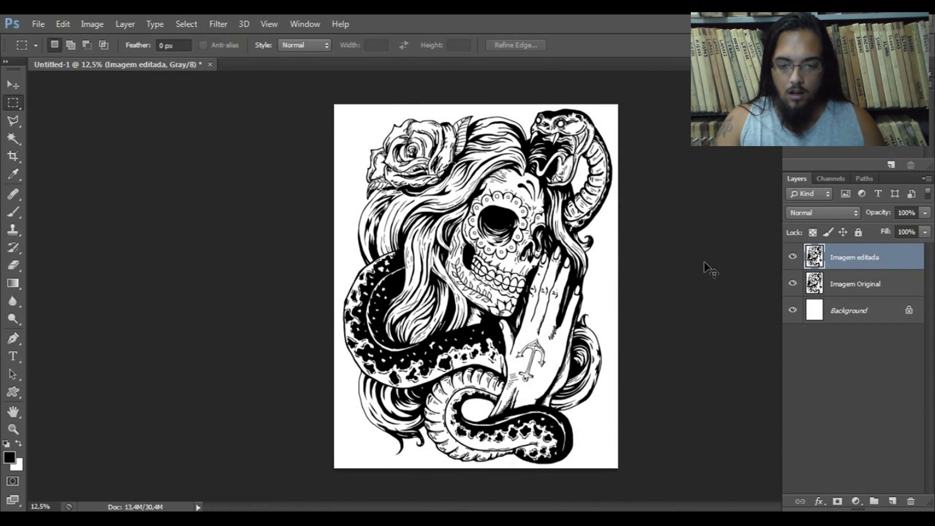
# - Apply a Levels adjustment to the Imagem editada layer with input black at 134 and input white at 136
pyautogui.hotkey('ctrl', 'l')
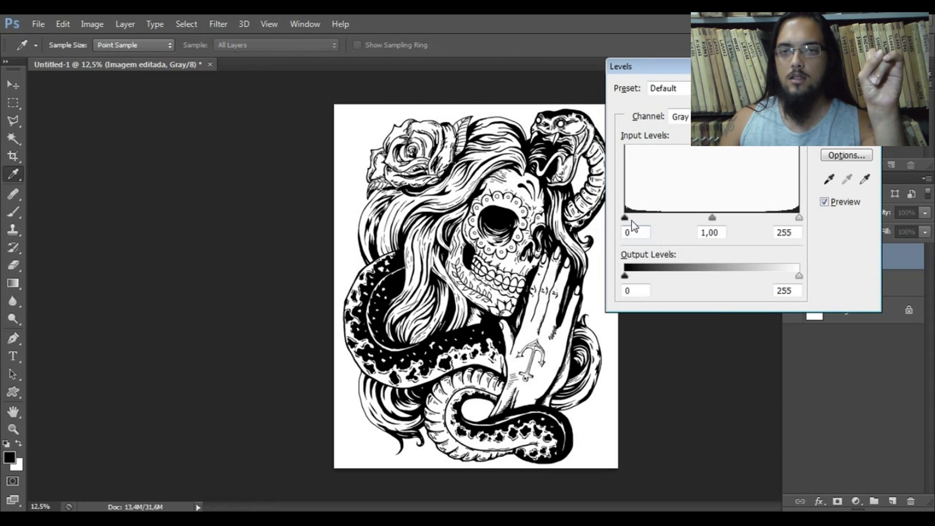
pyautogui.moveTo(626, 217); pyautogui.dragTo(716, 218)
pyautogui.moveTo(799, 218); pyautogui.dragTo(717, 218)
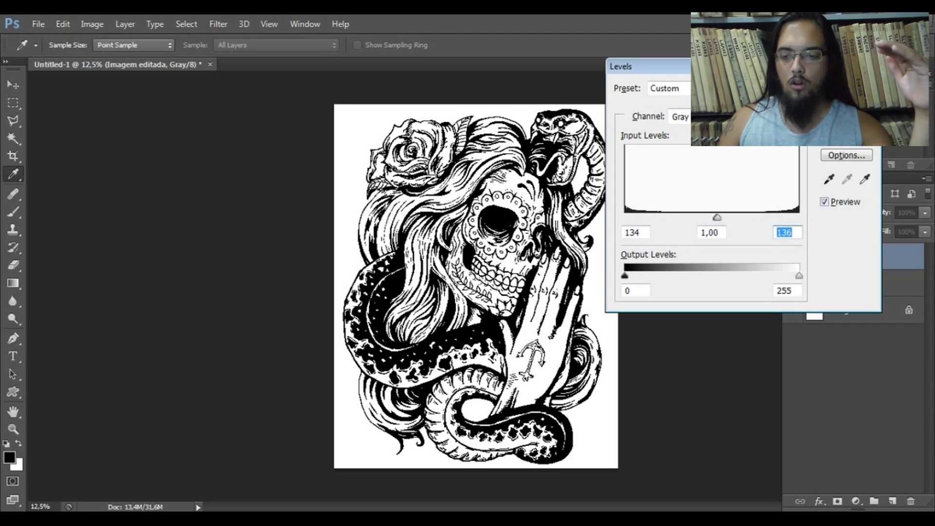
pyautogui.press('Return')
pyautogui.press('m')
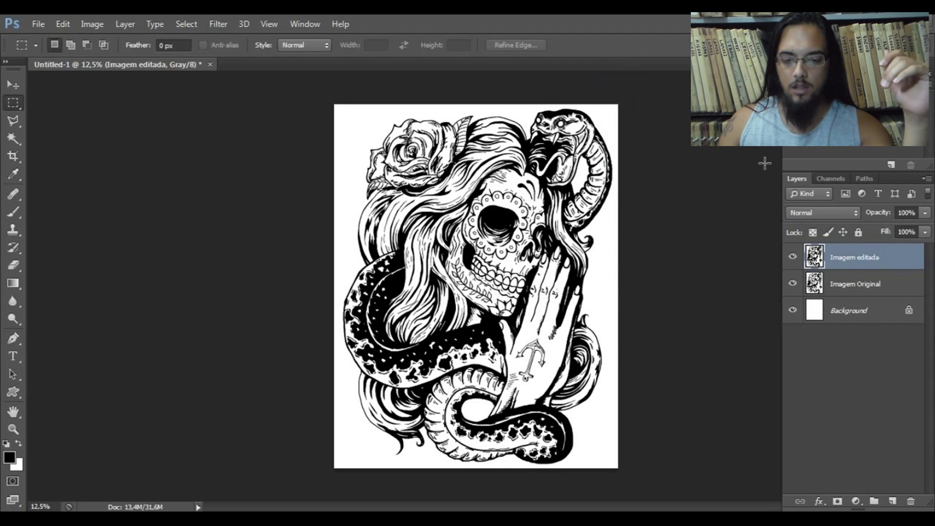
# - Examine the adjusted line edges around the jaw and eye socket at 100% magnification, comparing the edited layer with the original
pyautogui.scroll(4, 764, 163)
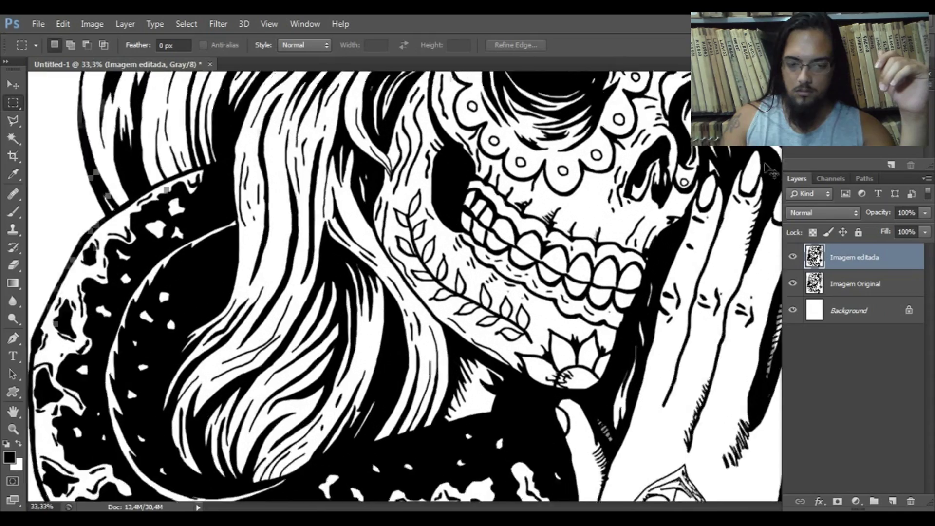
pyautogui.scroll(1, 765, 166)
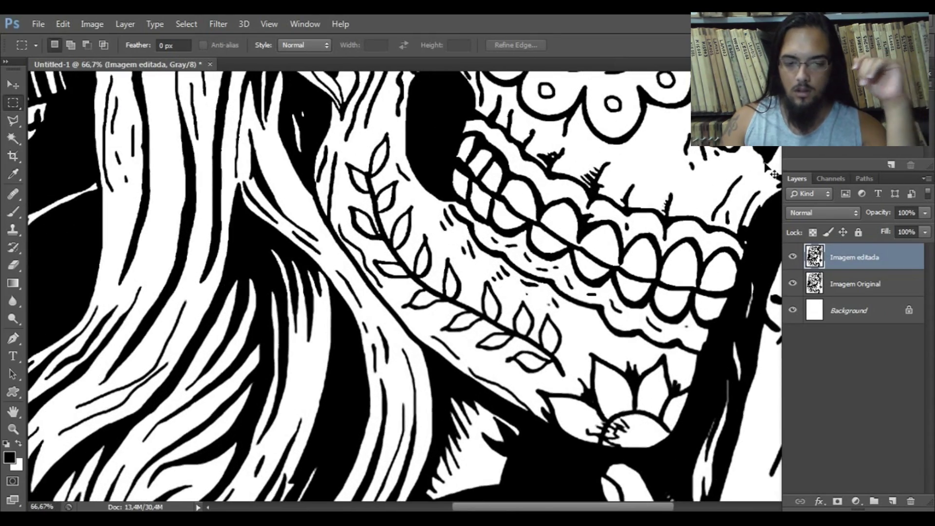
pyautogui.scroll(1, 768, 170)
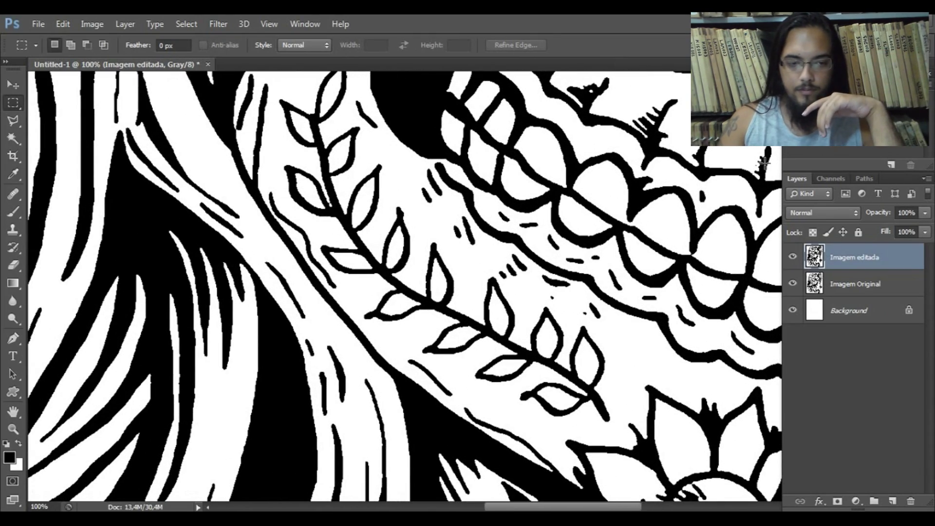
pyautogui.moveTo(497, 219); pyautogui.dragTo(503, 191)
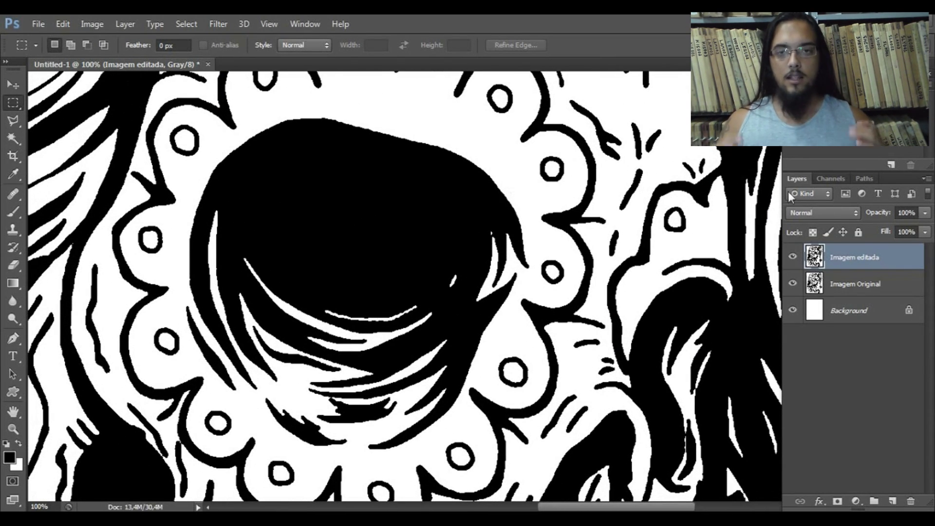
pyautogui.click(793, 257)
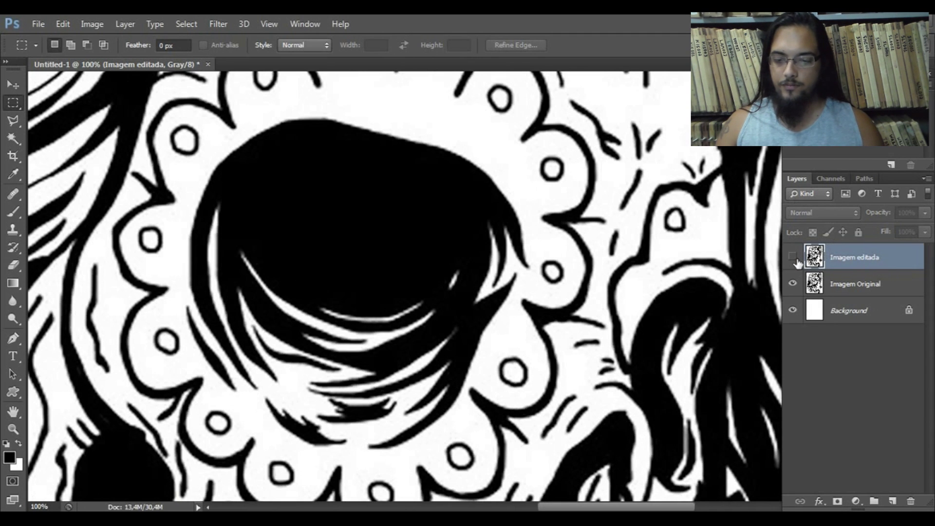
pyautogui.click(793, 257)
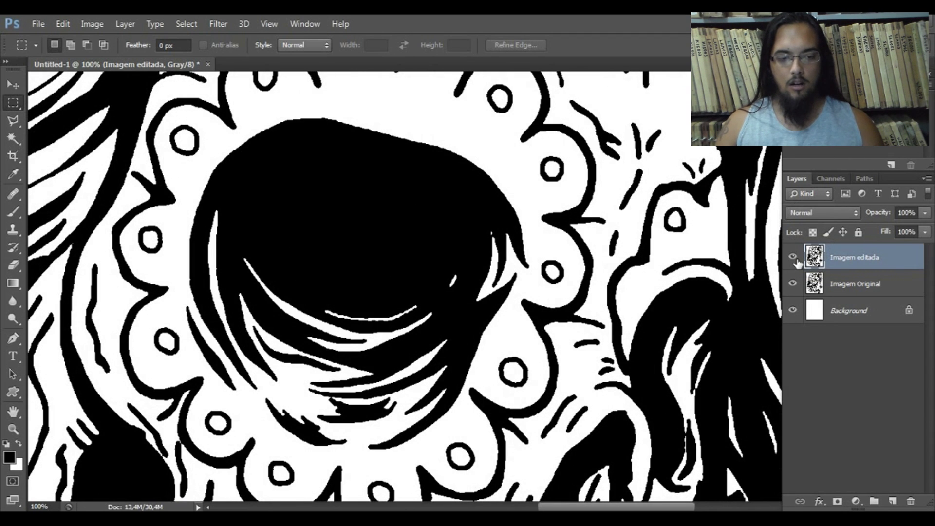
pyautogui.click(794, 259)
pyautogui.click(795, 259)
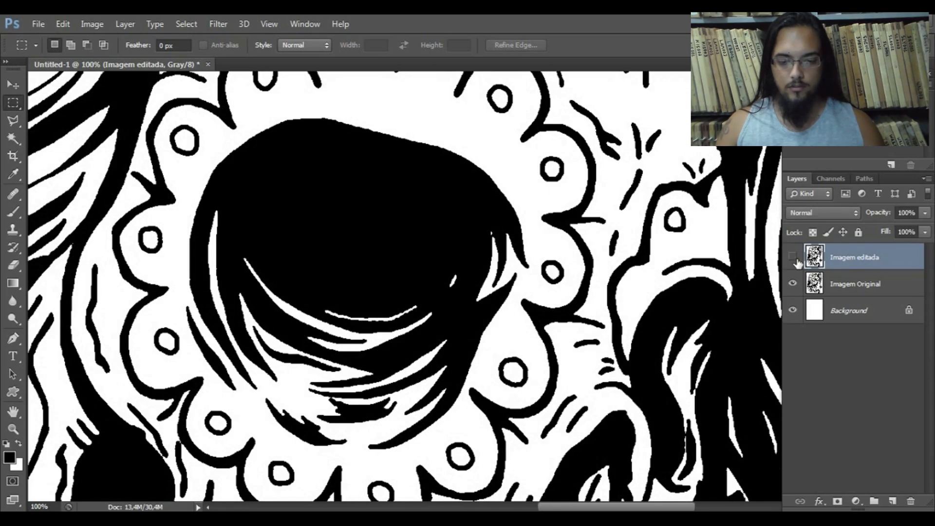
pyautogui.click(795, 259)
# - Compare the edited and original layers around the teeth and hand at 50% magnification, leaving the edited layer visible
pyautogui.hotkey('ctrl', '-')
pyautogui.hotkey('ctrl', '-')
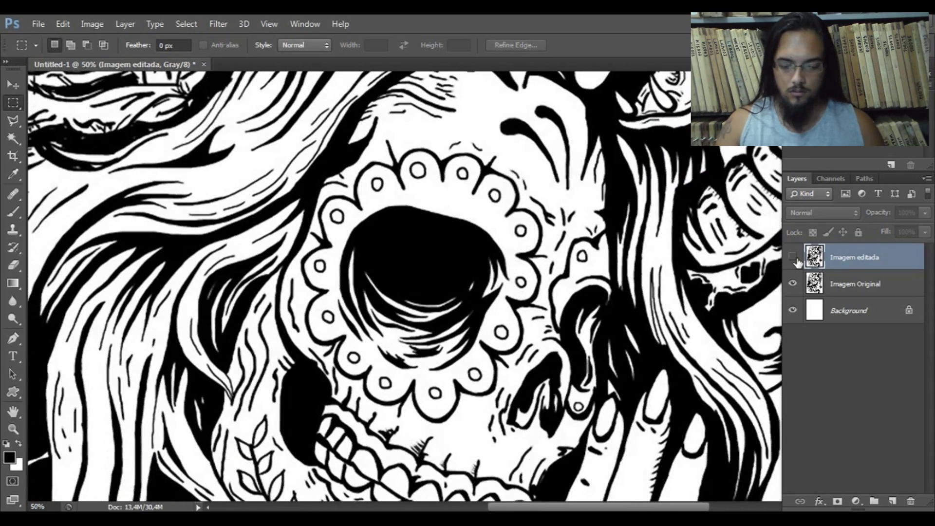
pyautogui.moveTo(730, 413); pyautogui.dragTo(711, 219)
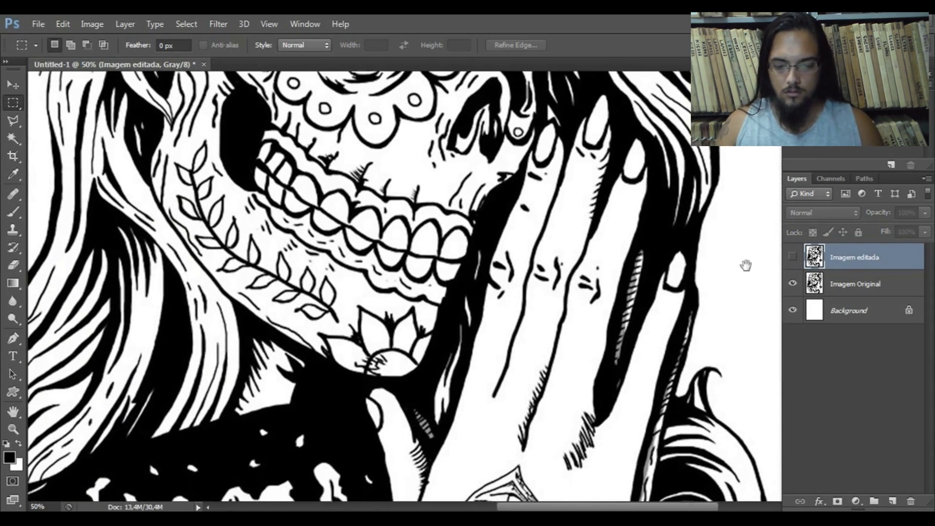
pyautogui.click(792, 257)
pyautogui.click(792, 258)
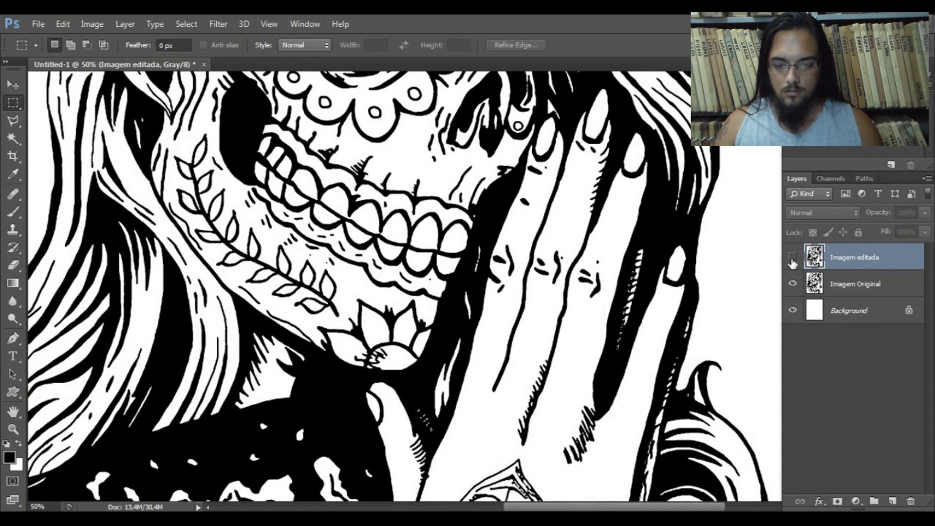
pyautogui.click(792, 258)
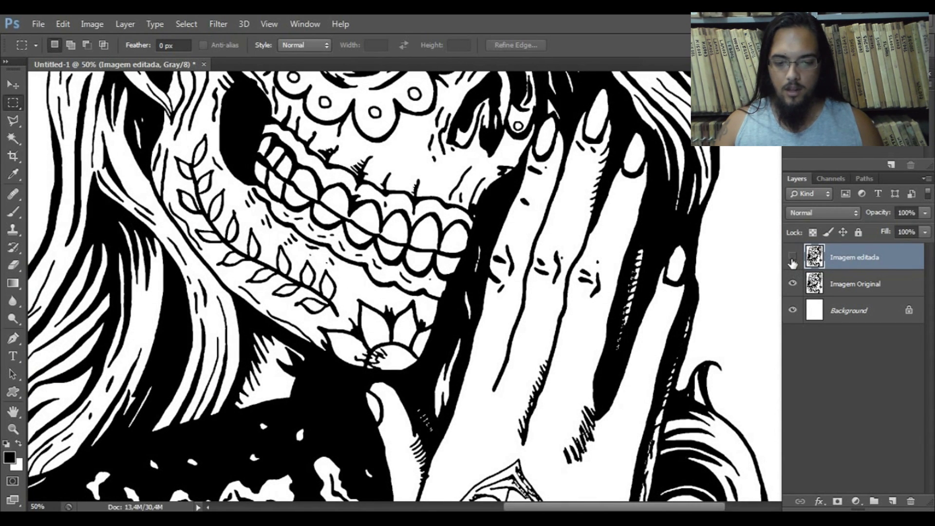
pyautogui.click(792, 258)
pyautogui.click(792, 258)
pyautogui.click(792, 258)
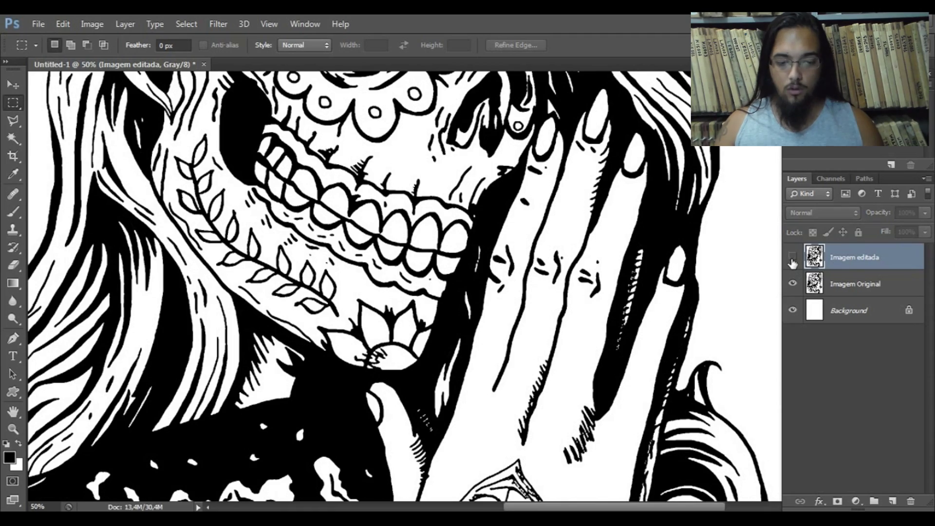
pyautogui.click(792, 258)
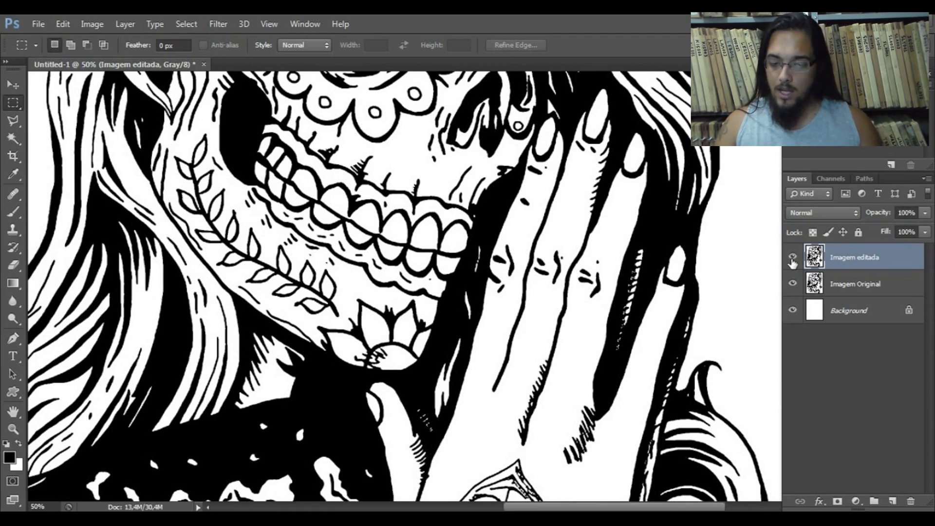
# - Examine the edited layer at several magnifications, focusing on the hand's anchor tattoo and the snake's coils
pyautogui.hotkey('ctrl', '-')
pyautogui.hotkey('ctrl', '-')
pyautogui.hotkey('ctrl', '-')
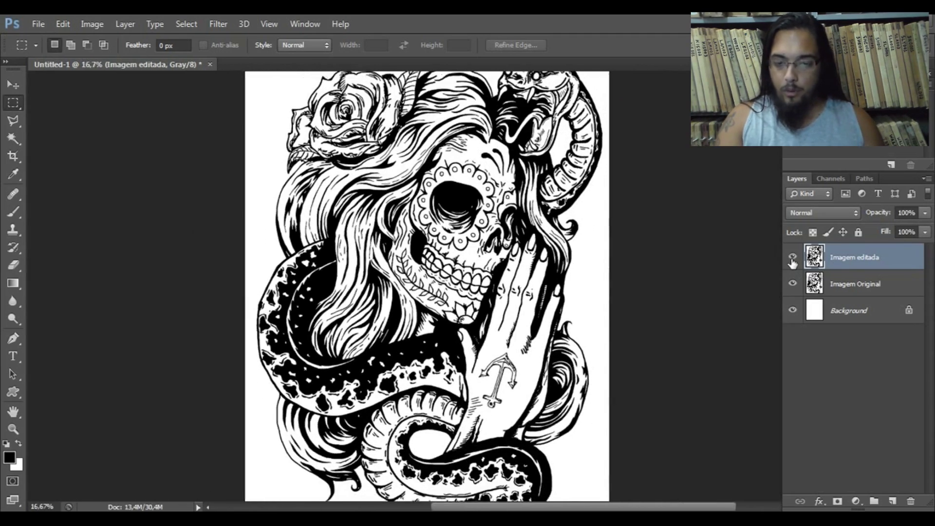
pyautogui.hotkey('ctrl', '-')
pyautogui.hotkey('ctrl', '+')
pyautogui.hotkey('ctrl', '+')
pyautogui.hotkey('ctrl', '+')
pyautogui.hotkey('ctrl', '+')
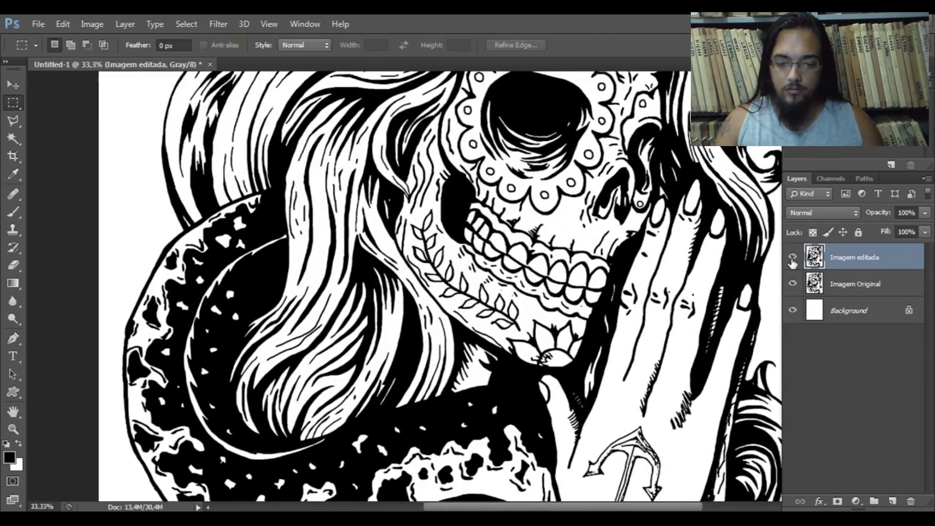
pyautogui.moveTo(718, 265); pyautogui.dragTo(537, 199)
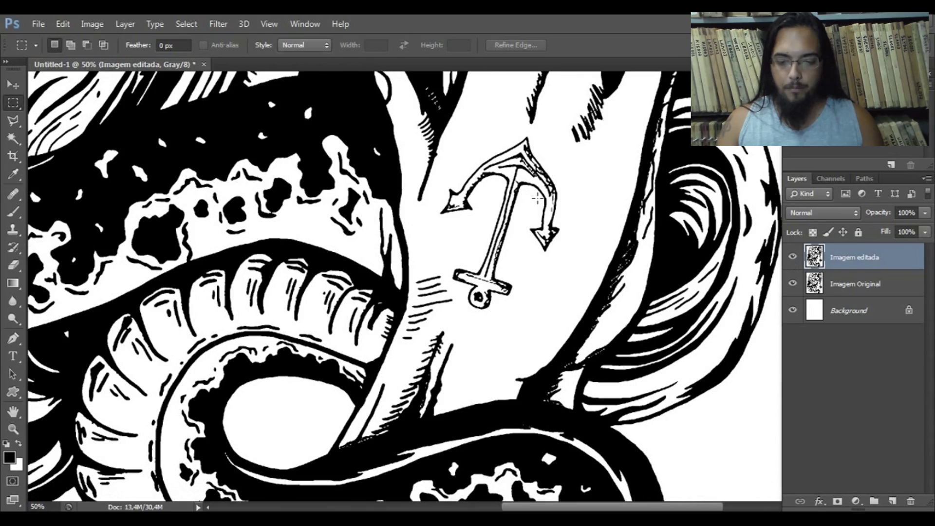
pyautogui.hotkey('ctrl', '+')
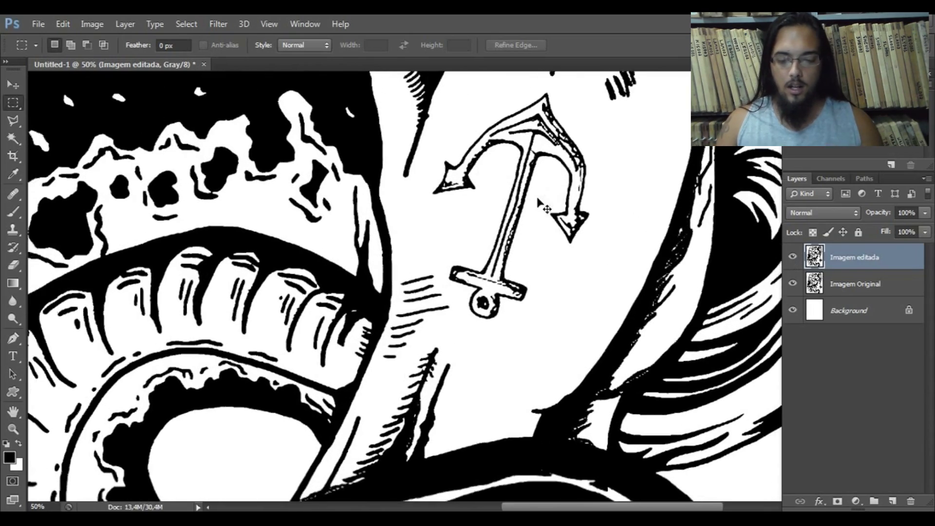
pyautogui.hotkey('ctrl', '-')
pyautogui.hotkey('ctrl', '-')
pyautogui.hotkey('ctrl', '-')
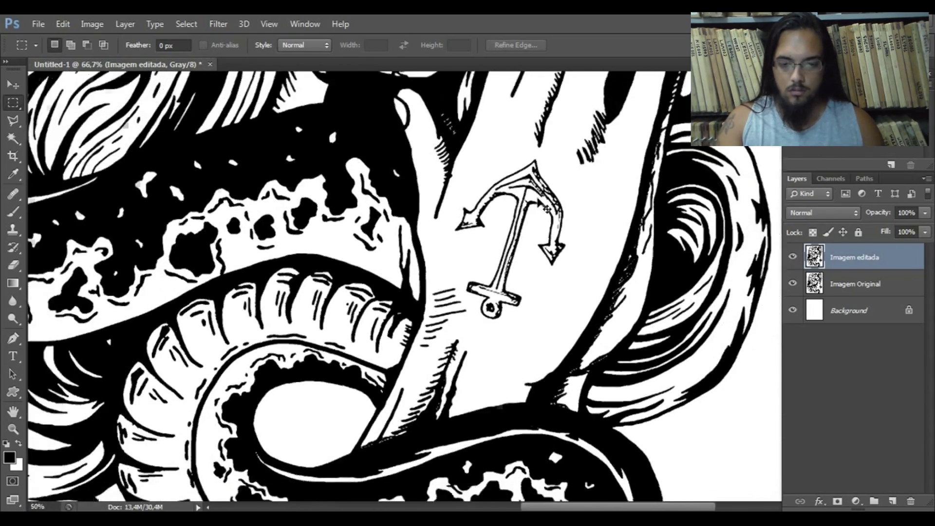
pyautogui.hotkey('ctrl', '-')
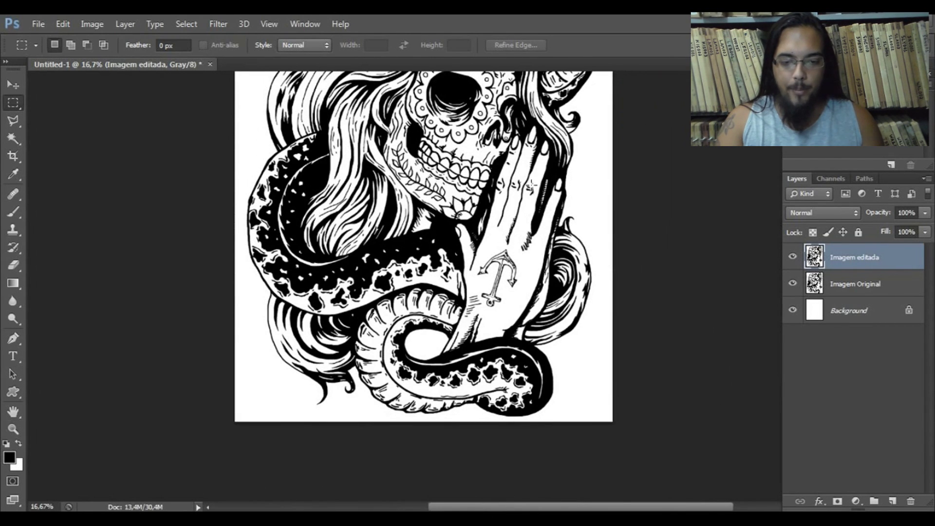
# - Compare the edited and original layers across the overall artwork at 16.67% magnification, leaving the edited layer visible
pyautogui.scroll(3, 531, 175)
pyautogui.click(792, 257)
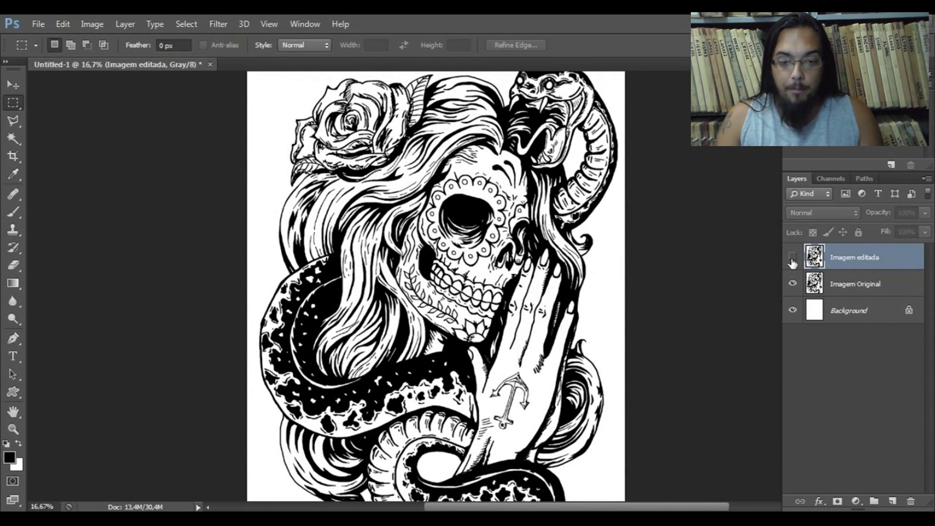
pyautogui.click(792, 258)
pyautogui.click(792, 258)
pyautogui.click(792, 258)
pyautogui.click(792, 258)
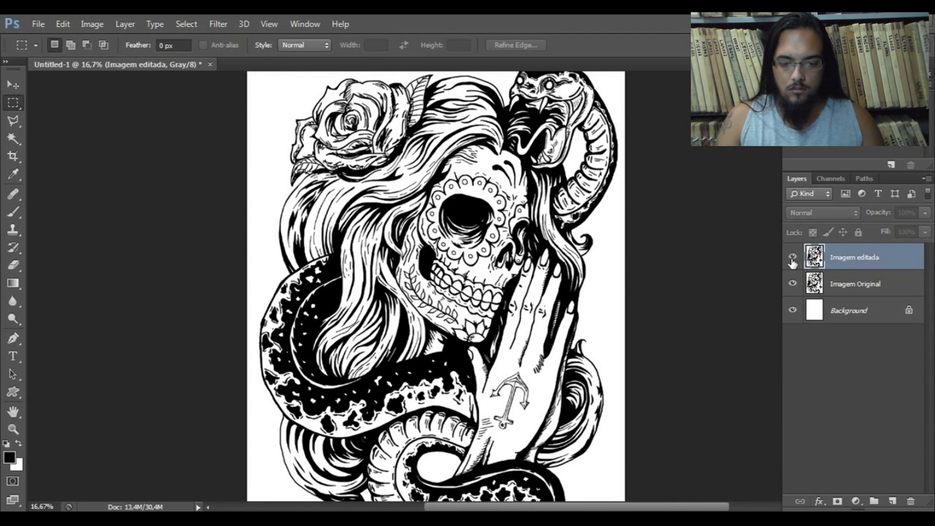
pyautogui.click(792, 258)
pyautogui.click(792, 258)
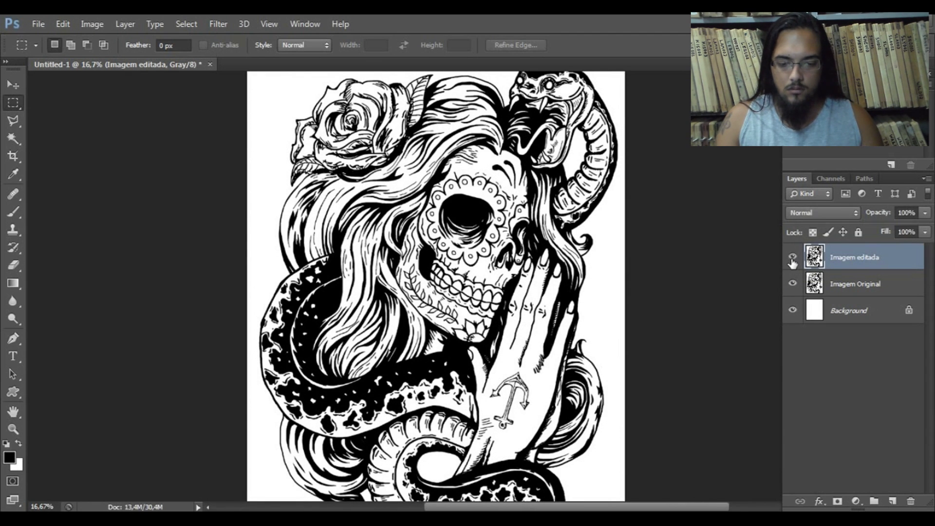
pyautogui.scroll(-1, 741, 259)
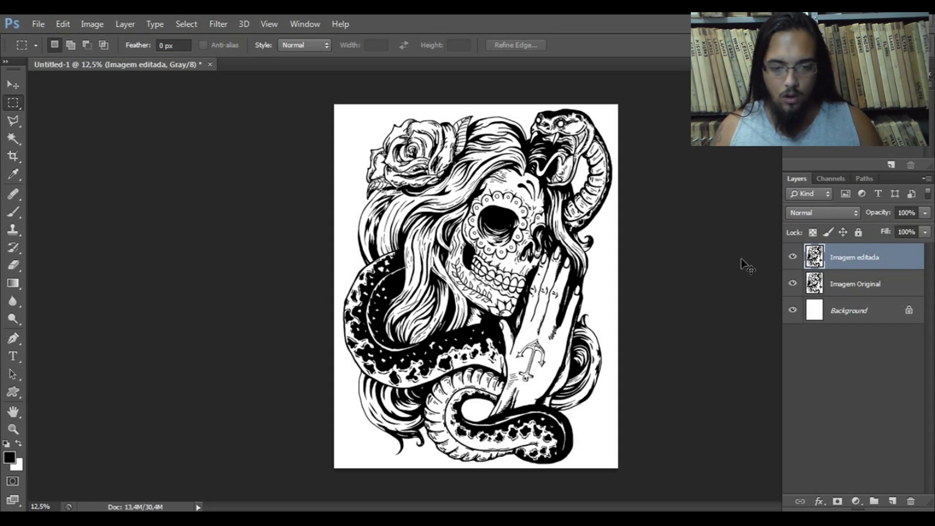
# - Save the artwork as a JPEG named CaveiraMexicanaEdiatad in the Levels folder, using maximum quality 12 and the Progressive format
pyautogui.hotkey('ctrl', 's')
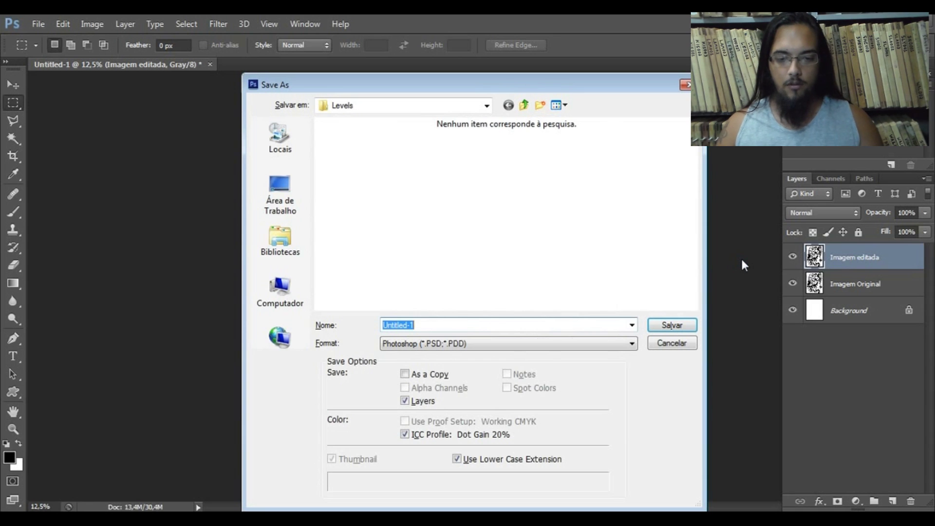
pyautogui.write('Cave')
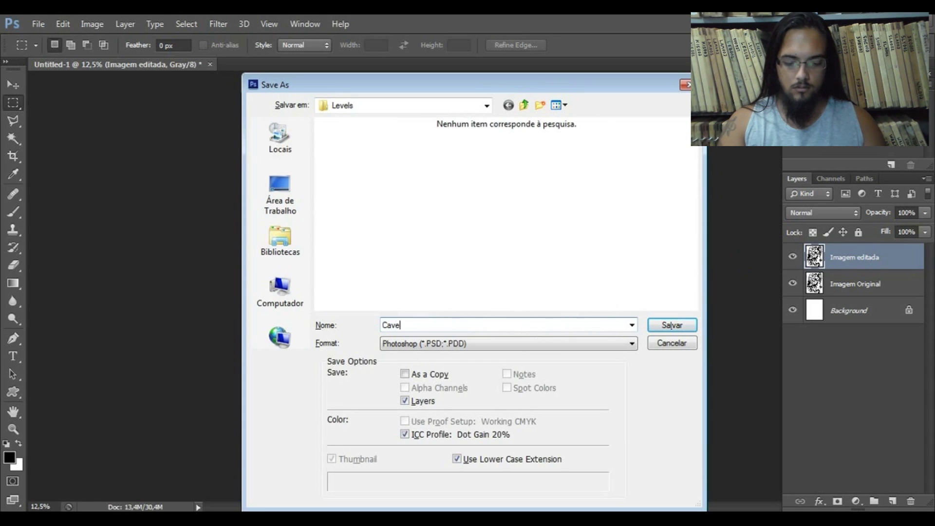
pyautogui.write('iraMexicana')
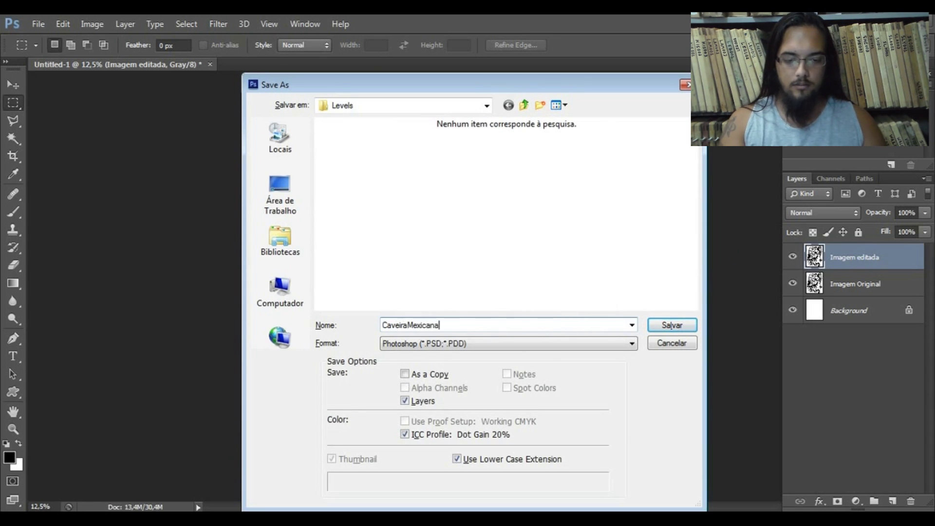
pyautogui.press('Tab')
pyautogui.click(497, 325)
pyautogui.click(497, 325)
pyautogui.click(499, 344)
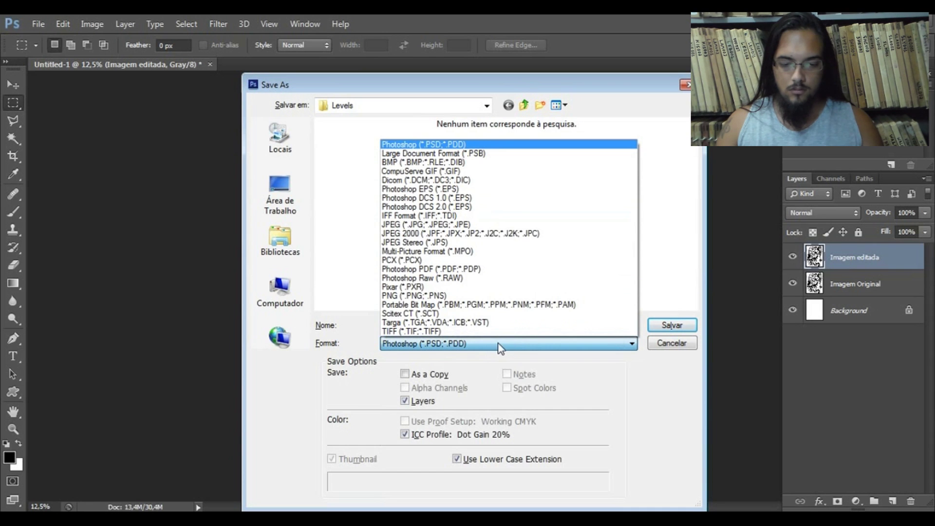
pyautogui.click(457, 226)
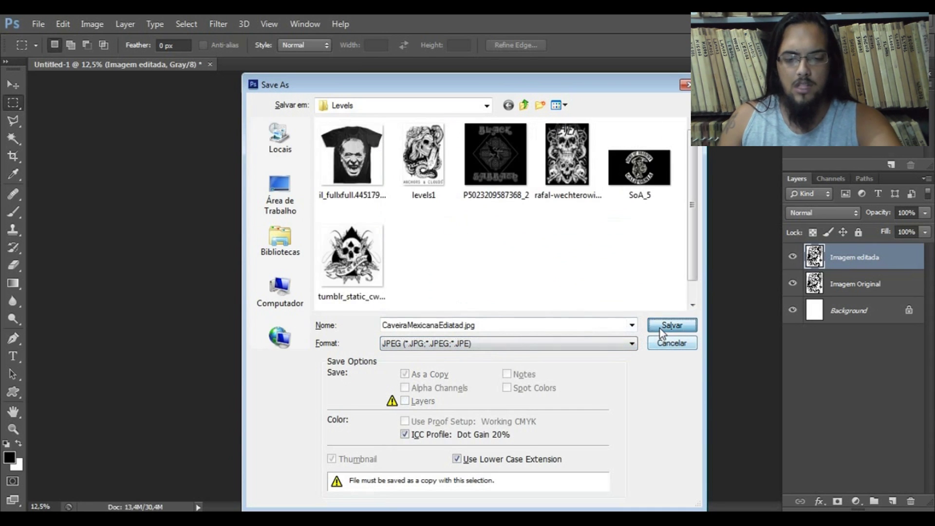
pyautogui.click(661, 331)
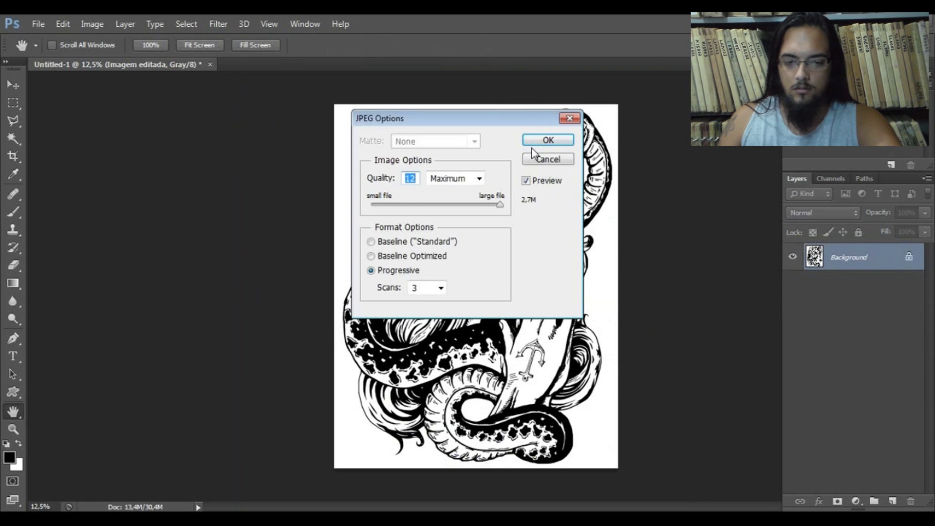
pyautogui.click(532, 146)
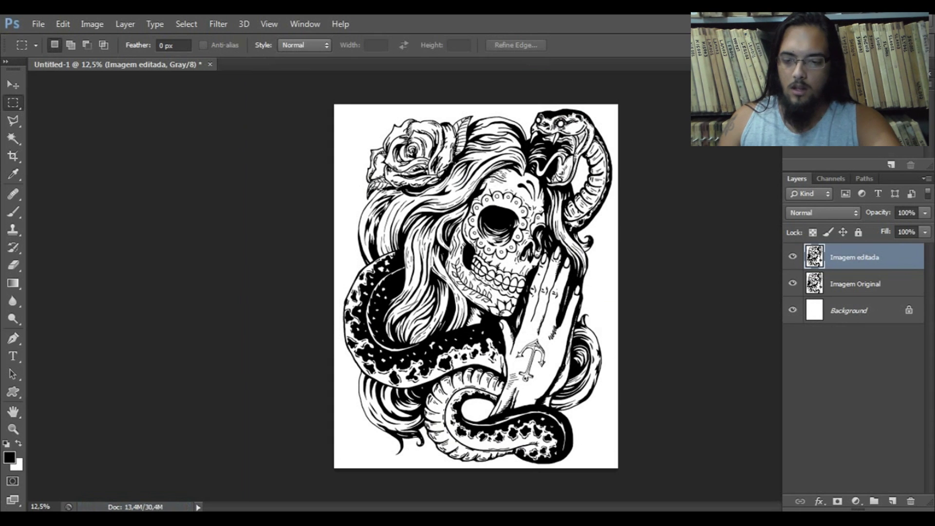
# - Switch to Windows Explorer, view CaveiraMexicanaEdiatad from the Levels folder in the photo viewer, and close both windows
pyautogui.rightClick(69, 519)
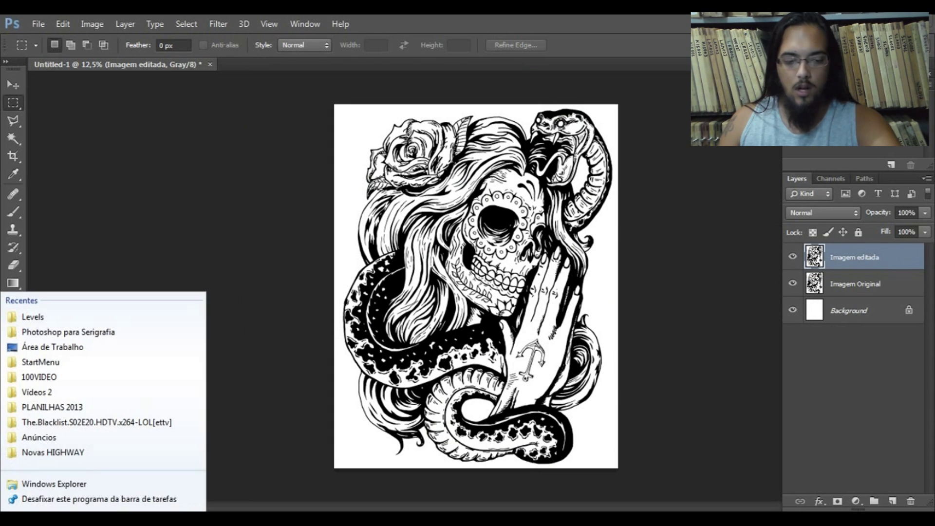
pyautogui.click(57, 321)
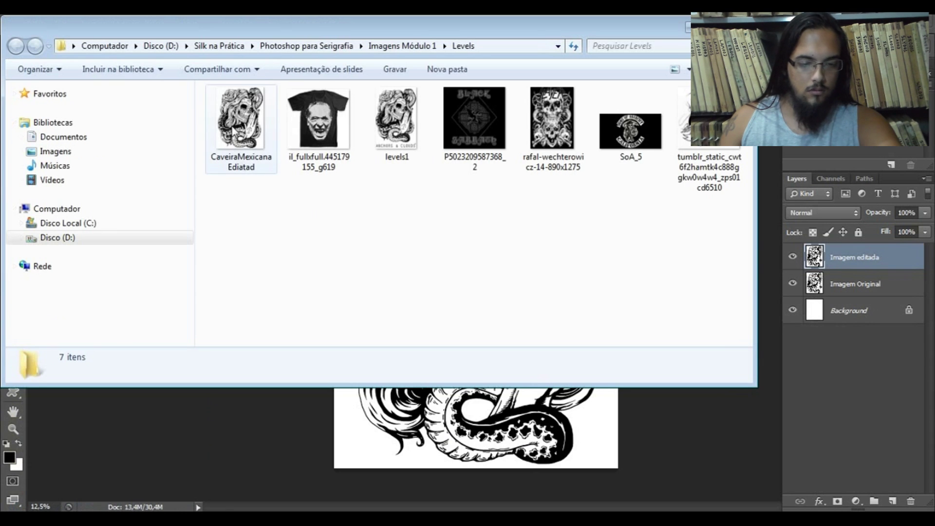
pyautogui.click(234, 130)
pyautogui.doubleClick(233, 130)
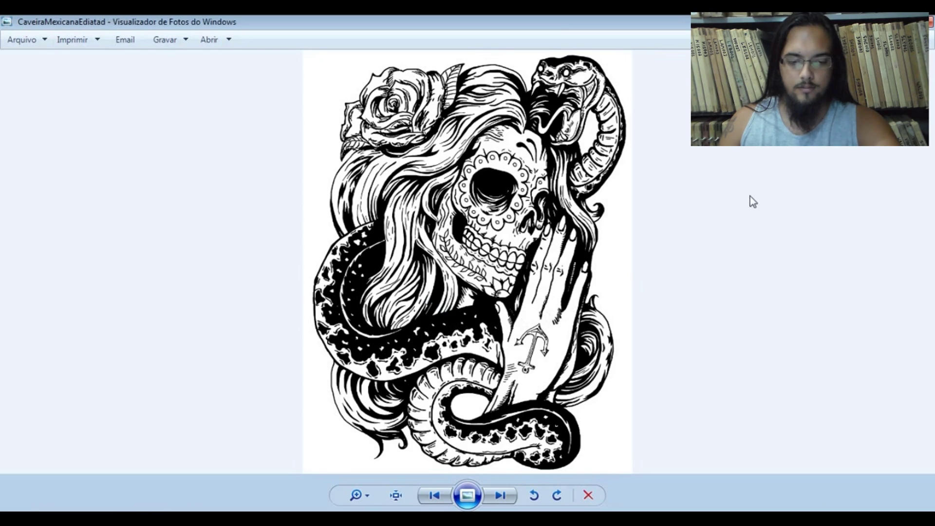
pyautogui.click(925, 22)
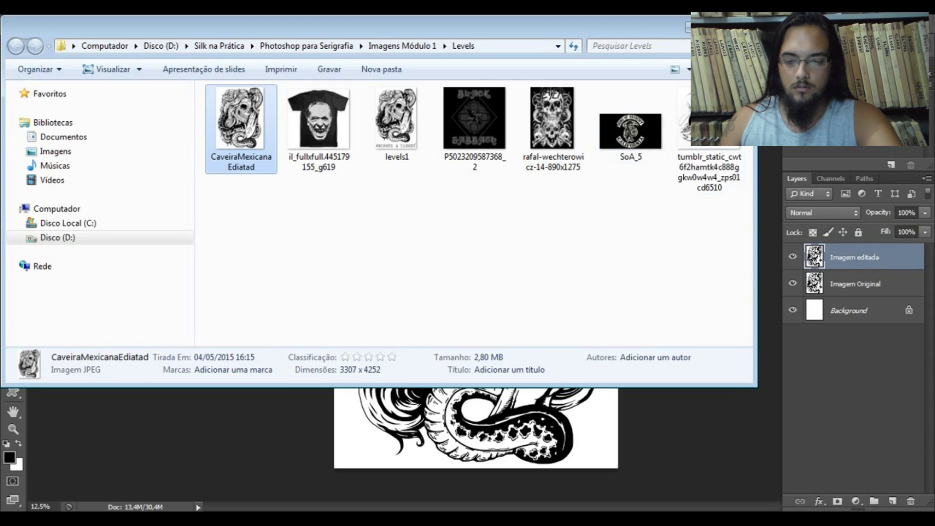
pyautogui.click(694, 27)
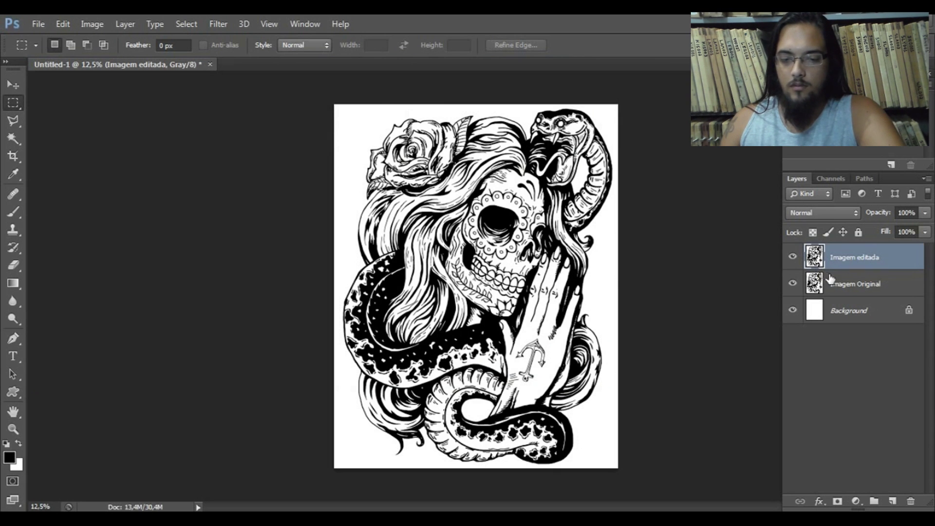
# - Close the layered skull document without saving its changes
pyautogui.keyDown('ctrl'); pyautogui.click(850, 288); pyautogui.keyUp('ctrl')
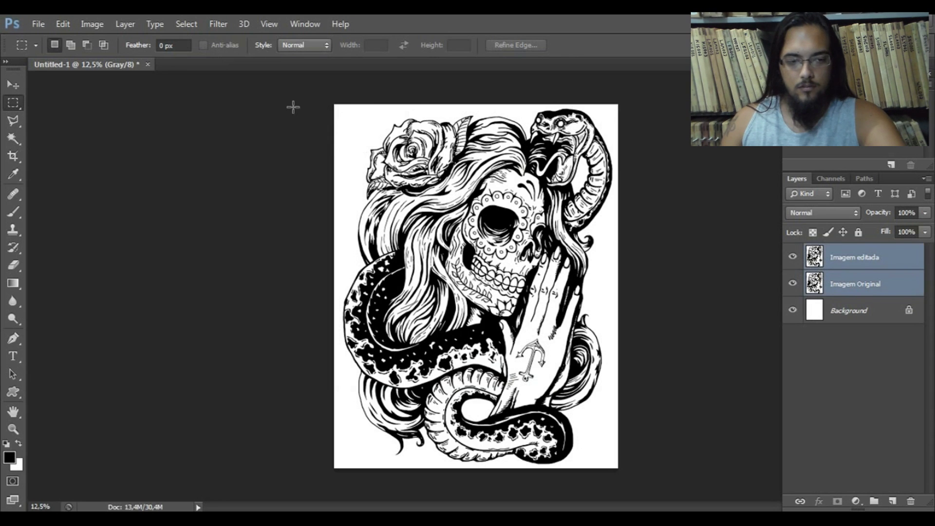
pyautogui.click(148, 65)
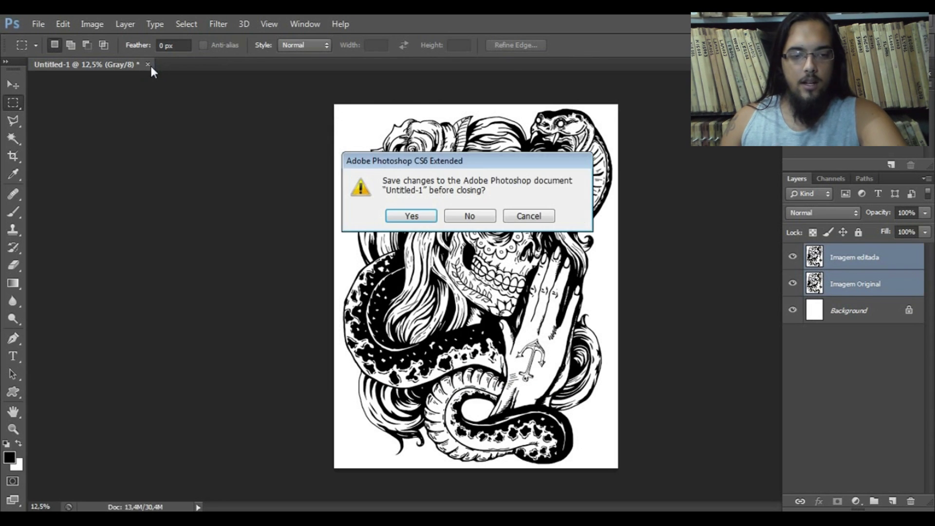
pyautogui.click(477, 214)
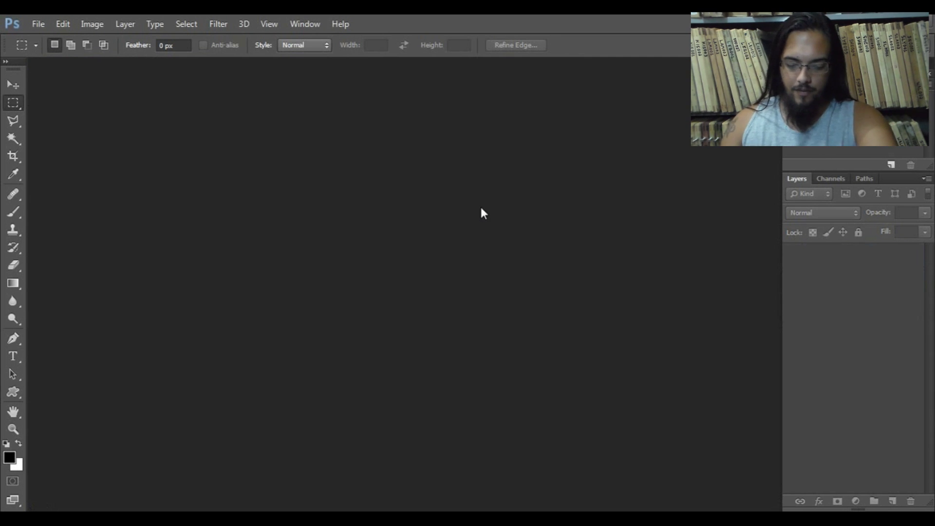
# - Begin a new document measured in centimeters, with a width of 28 and a height of 36
pyautogui.hotkey('ctrl', 'n')
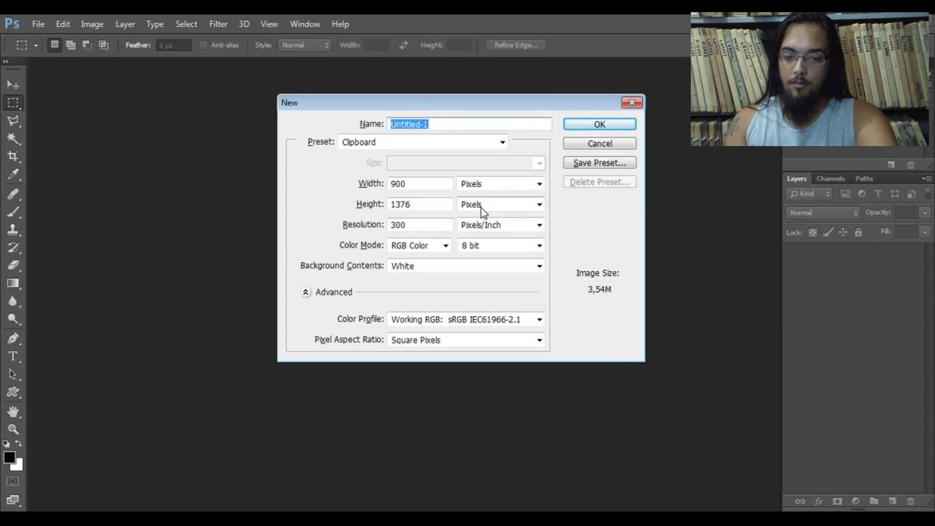
pyautogui.click(505, 188)
pyautogui.click(508, 219)
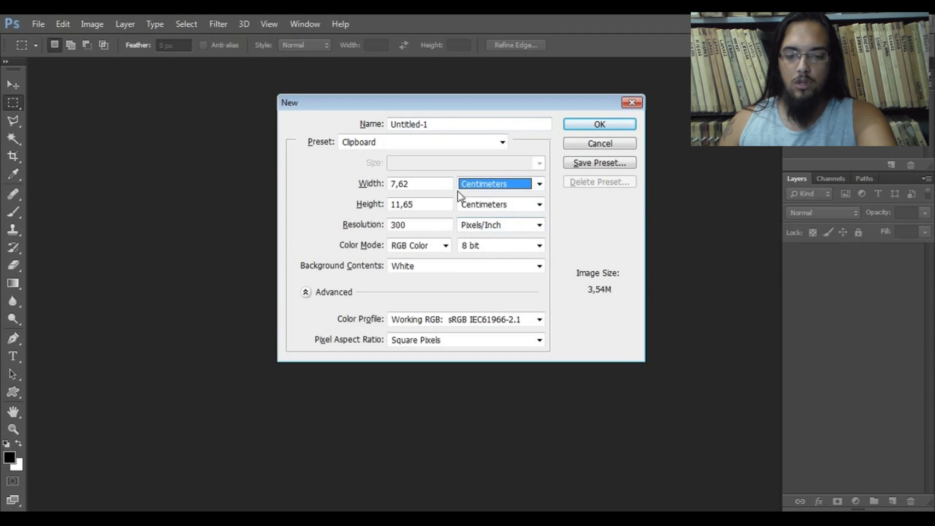
pyautogui.moveTo(448, 184); pyautogui.dragTo(389, 183)
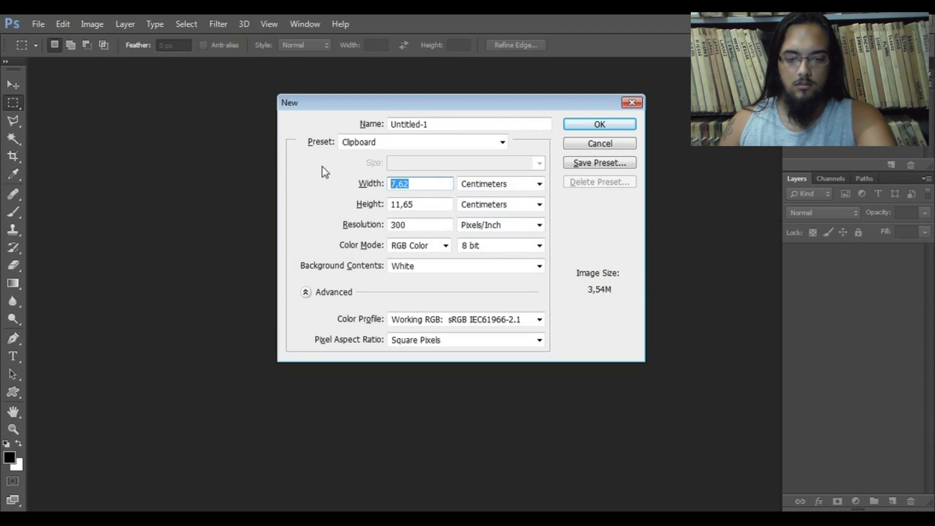
pyautogui.write('28')
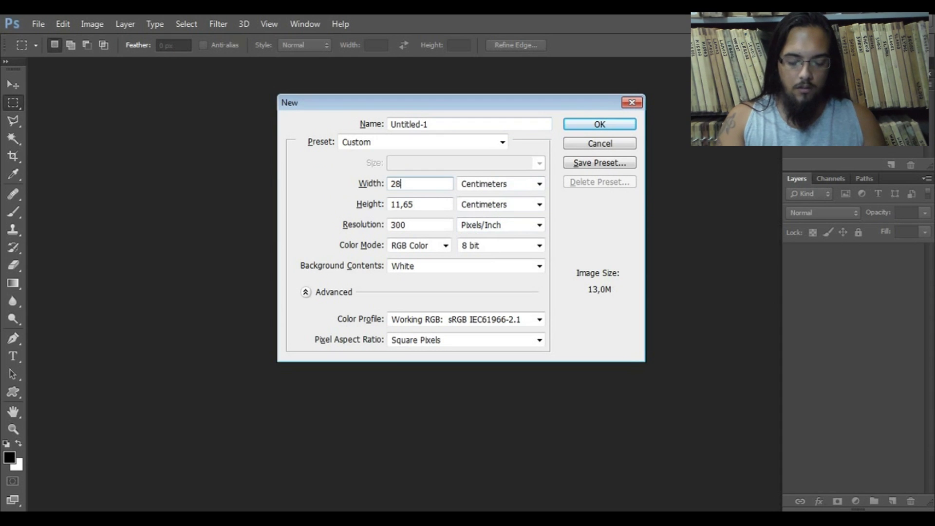
pyautogui.press('Tab')
pyautogui.press('Tab')
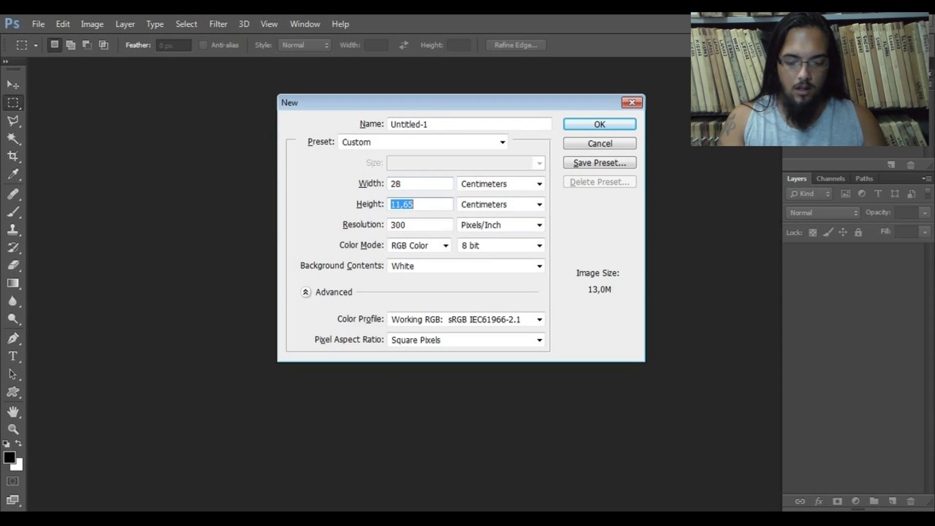
pyautogui.write('36')
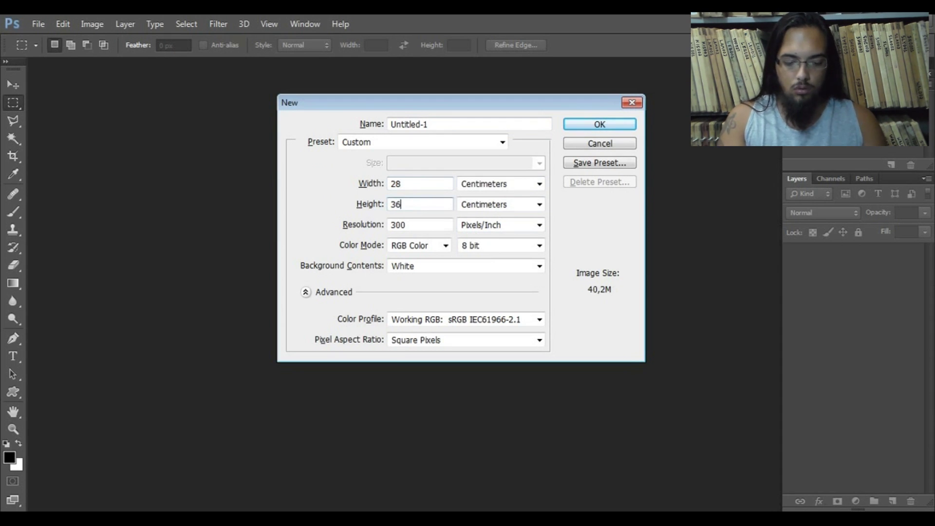
# - Set the new document's resolution to 200 pixels/inch and color mode to Grayscale, and create it
pyautogui.click(427, 224)
pyautogui.moveTo(396, 224); pyautogui.dragTo(393, 225)
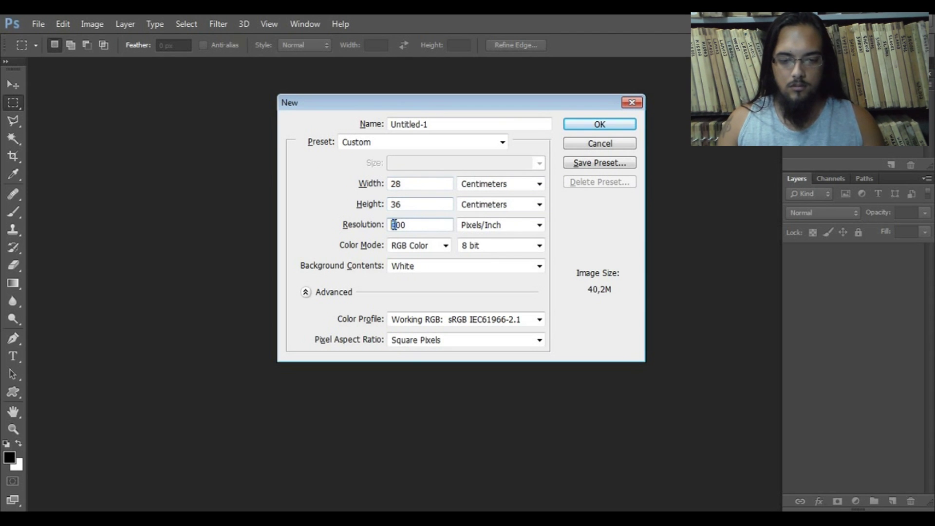
pyautogui.write('2')
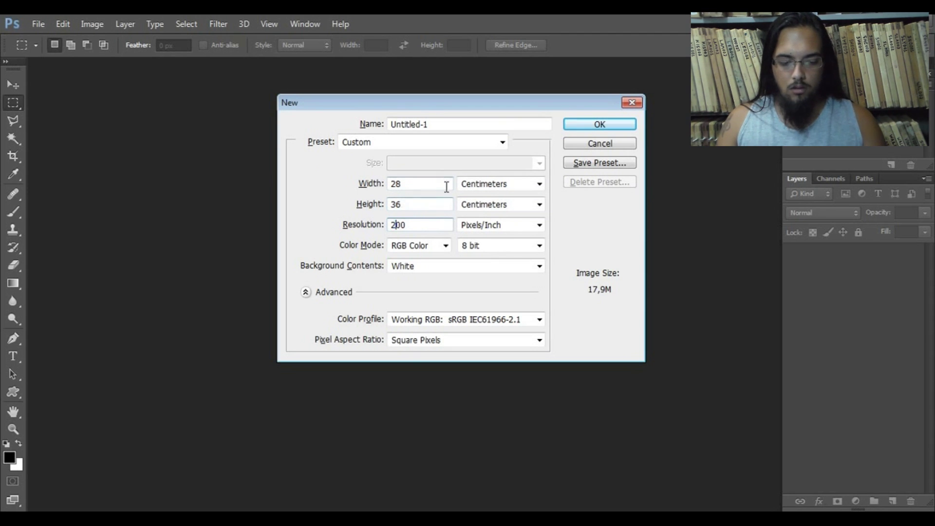
pyautogui.click(445, 246)
pyautogui.click(440, 270)
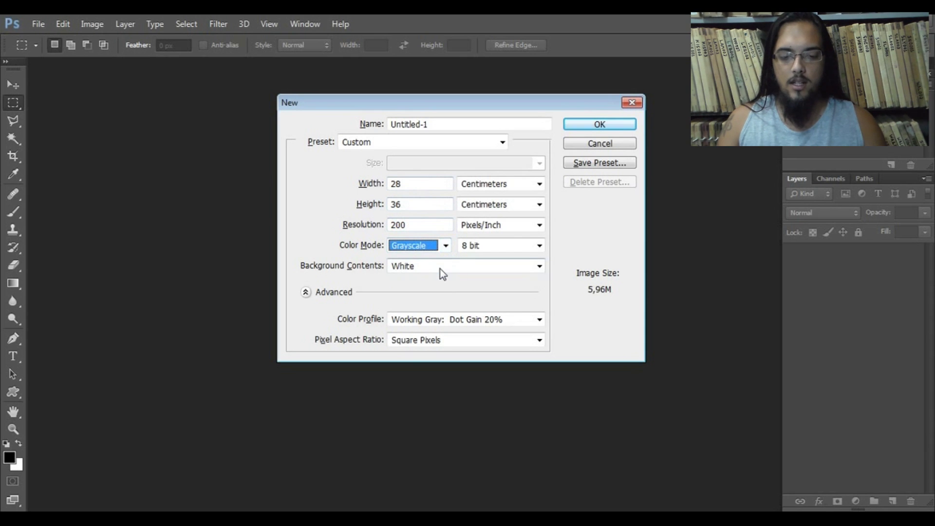
pyautogui.click(584, 124)
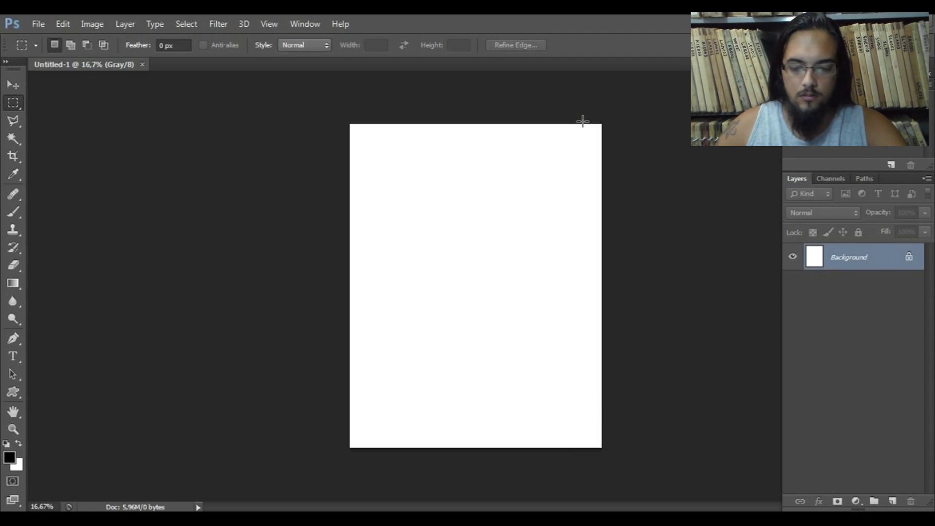
pyautogui.hotkey('ctrl', '+')
pyautogui.hotkey('ctrl', '+')
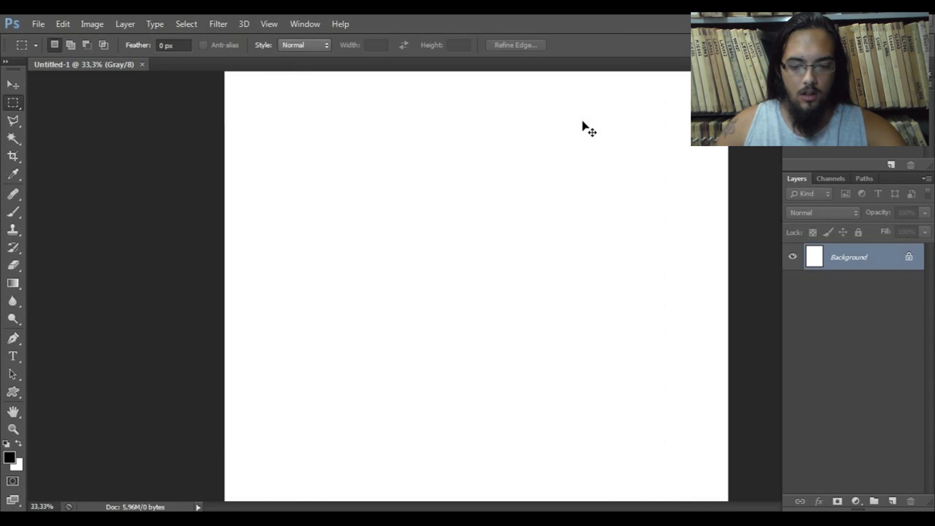
pyautogui.hotkey('ctrl', '-')
pyautogui.hotkey('ctrl', '-')
pyautogui.hotkey('ctrl', '-')
pyautogui.hotkey('ctrl', '-')
pyautogui.hotkey('ctrl', '+')
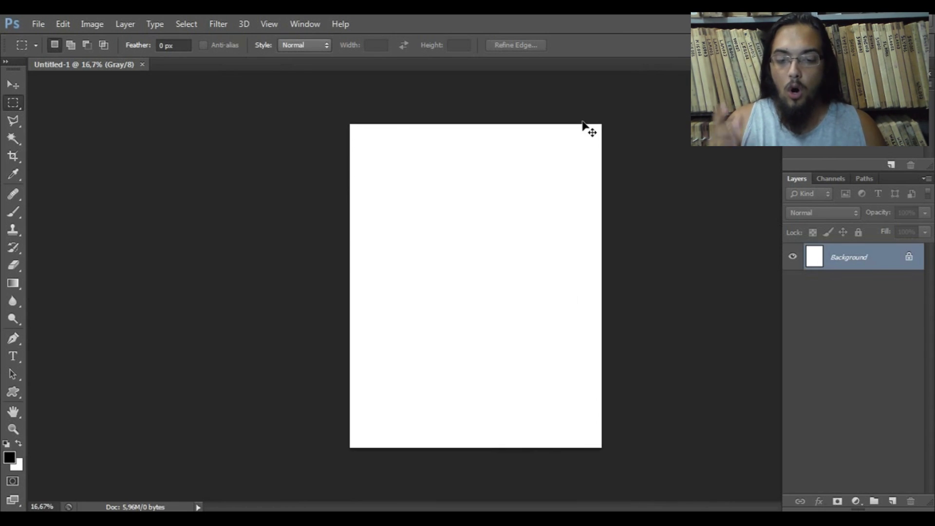
pyautogui.hotkey('ctrl', 'o')
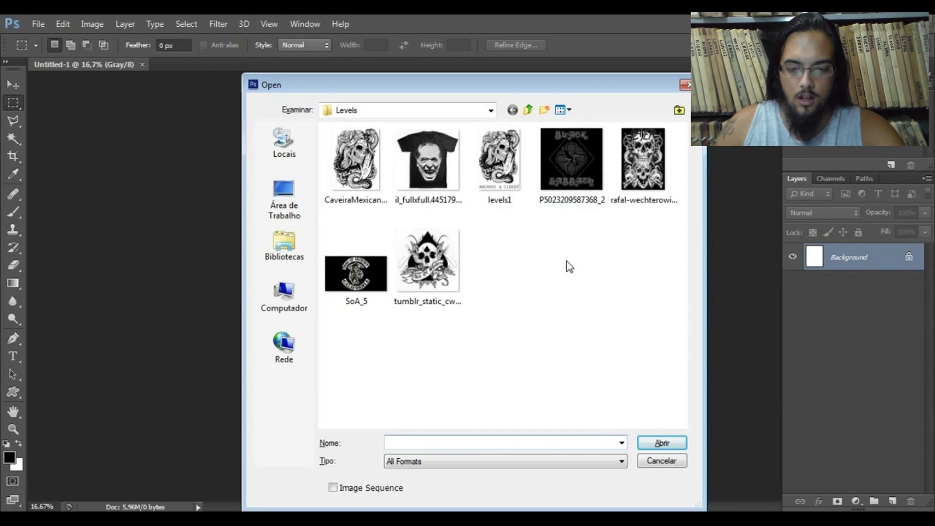
pyautogui.click(570, 174)
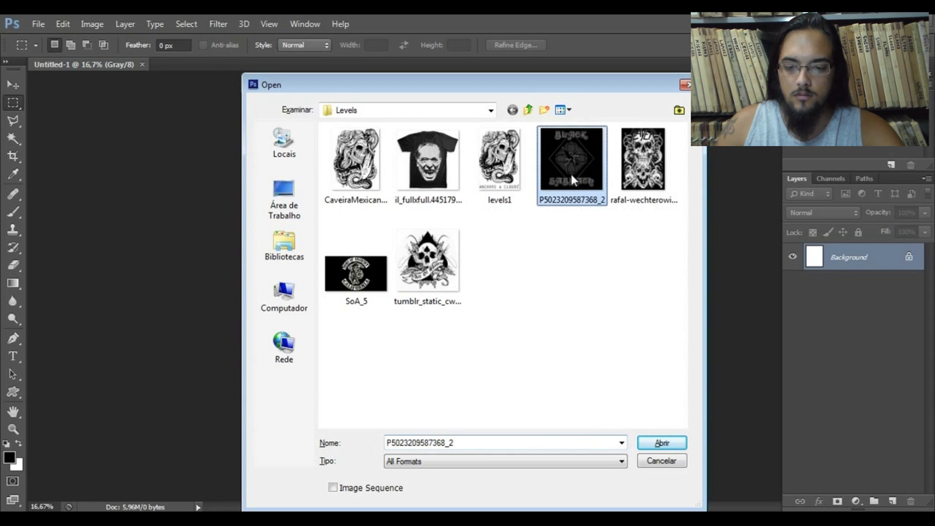
pyautogui.click(651, 446)
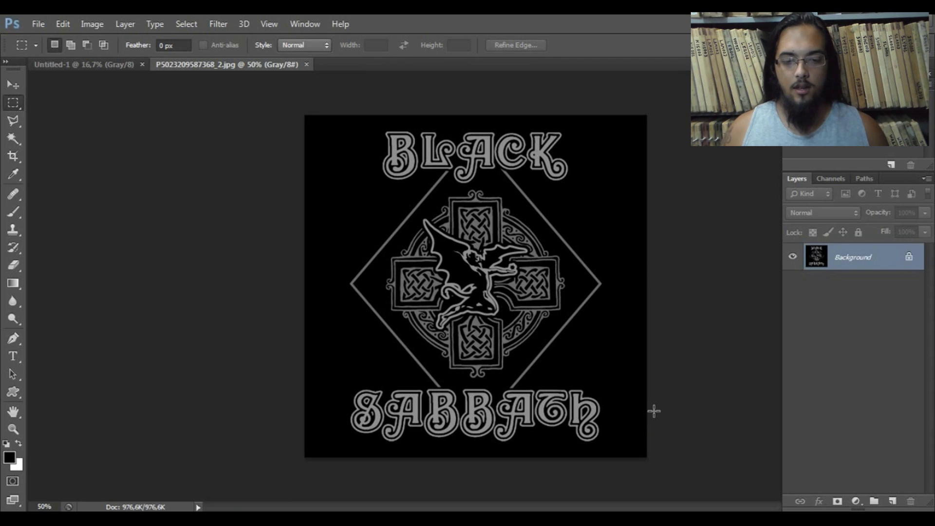
# - Examine the line edges of the Black Sabbath artwork's winged figure and Celtic cross at up to 400% magnification
pyautogui.hotkey('ctrl', '+')
pyautogui.hotkey('ctrl', '+')
pyautogui.hotkey('ctrl', '+')
pyautogui.hotkey('ctrl', '+')
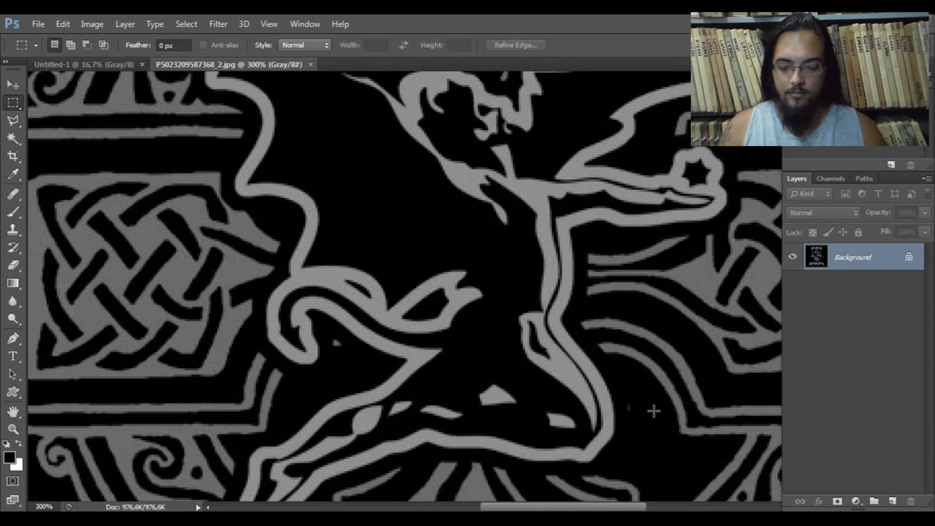
pyautogui.hotkey('ctrl', '-')
pyautogui.hotkey('ctrl', '+')
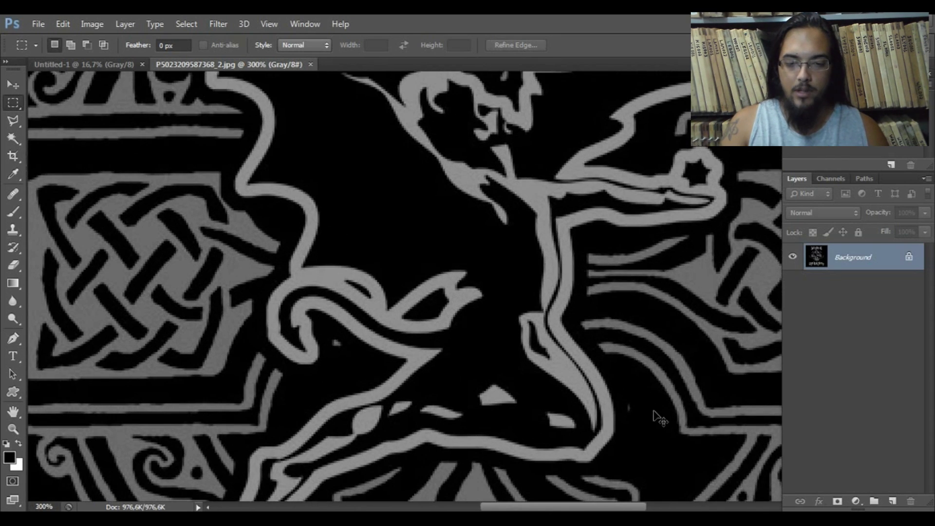
pyautogui.hotkey('ctrl', '+')
pyautogui.scroll(5, 622, 271)
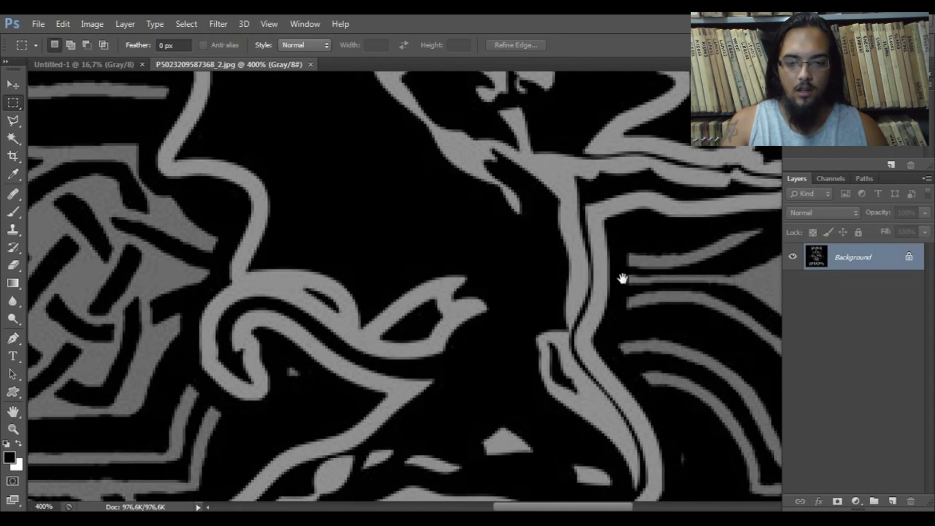
pyautogui.hotkey('ctrl', '-')
pyautogui.hotkey('ctrl', '-')
pyautogui.hotkey('ctrl', '-')
pyautogui.hotkey('ctrl', '-')
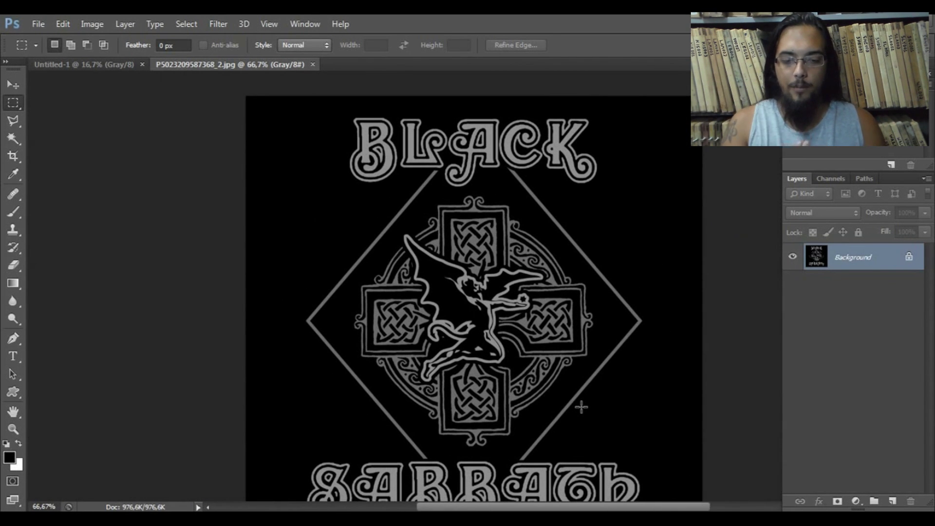
pyautogui.hotkey('ctrl', '-')
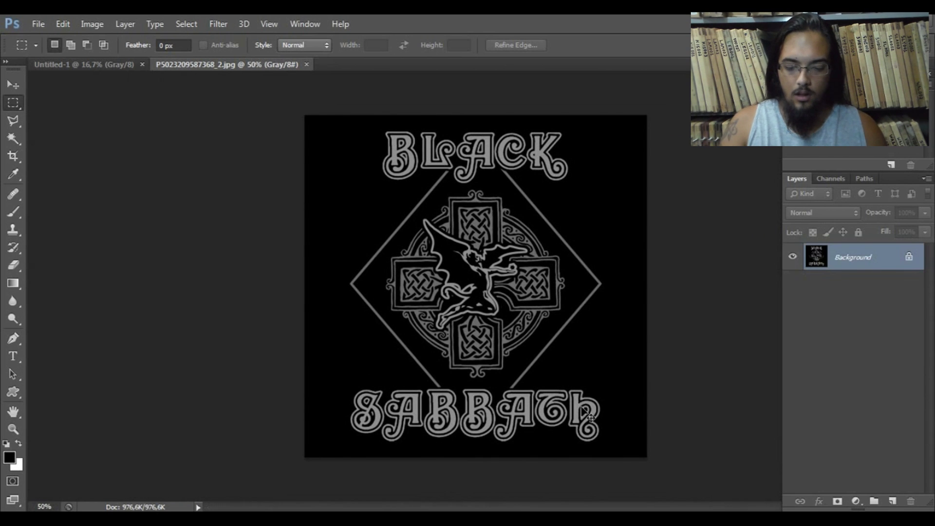
# - Copy the entire Black Sabbath image and paste it onto a new layer in the Untitled-1 document
pyautogui.hotkey('ctrl', 'a')
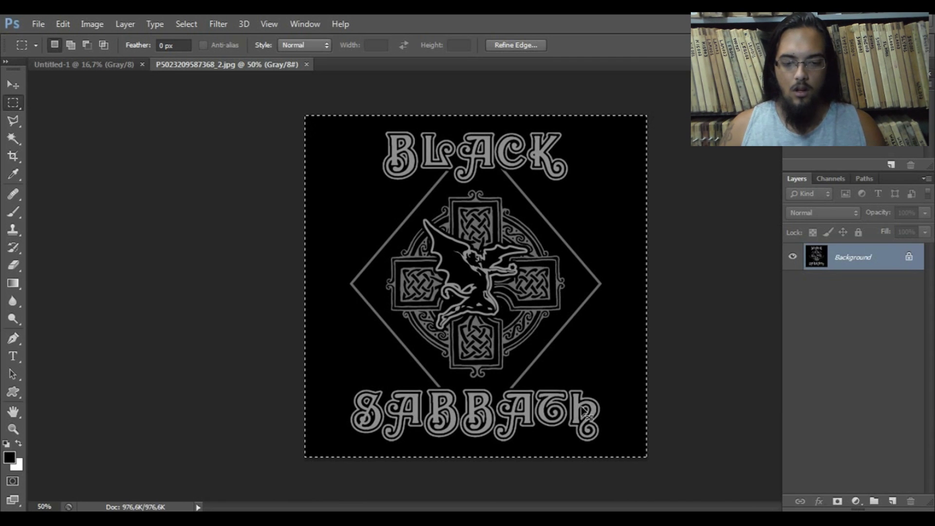
pyautogui.click(110, 68)
pyautogui.hotkey('ctrl', 'shift', 'alt', 'n')
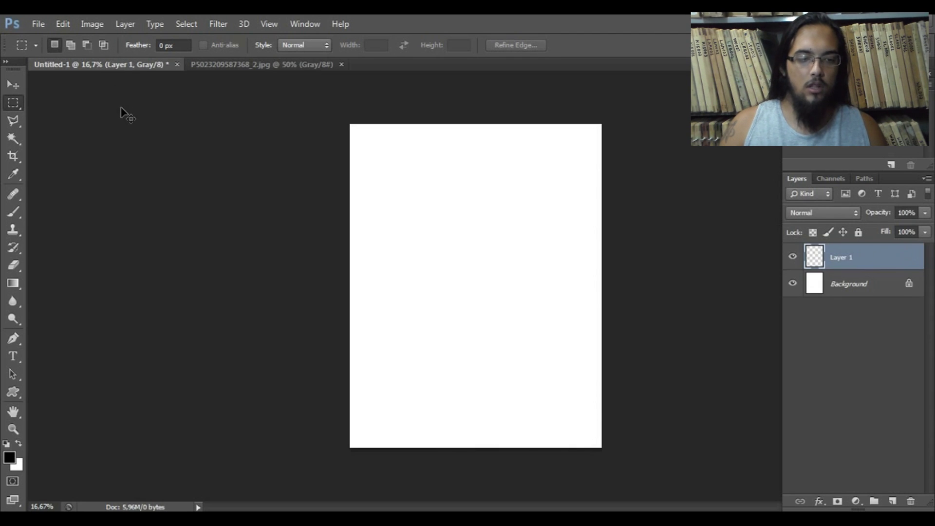
pyautogui.hotkey('ctrl', 'v')
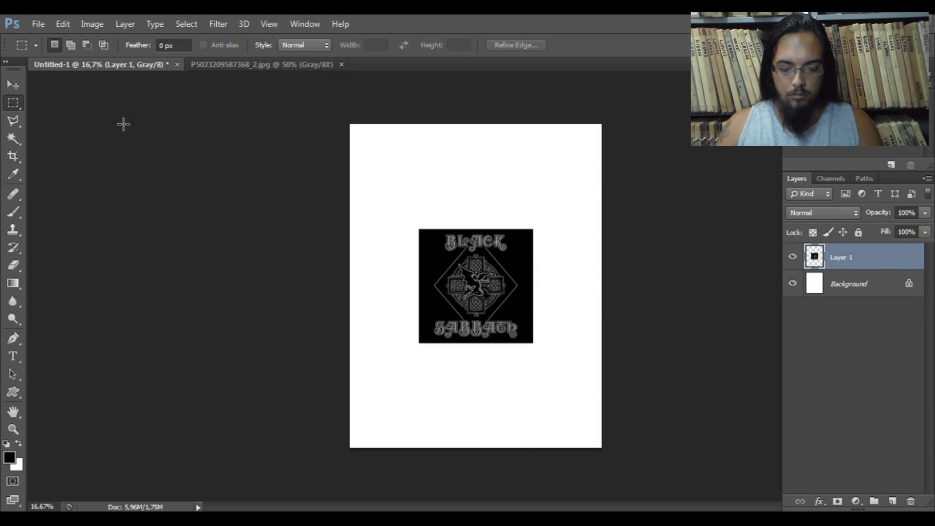
# - Scale the pasted Black Sabbath artwork proportionally to 282.20% so it fills the page height, and apply the transformation
pyautogui.hotkey('ctrl', 't')
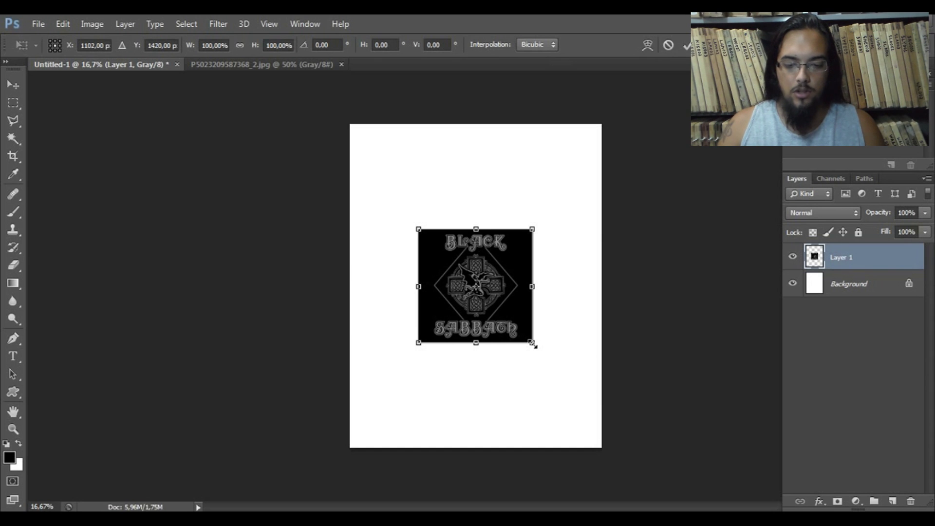
pyautogui.moveTo(533, 343); pyautogui.dragTo(600, 455)
pyautogui.moveTo(420, 226); pyautogui.dragTo(302, 135)
pyautogui.moveTo(622, 432); pyautogui.dragTo(638, 445)
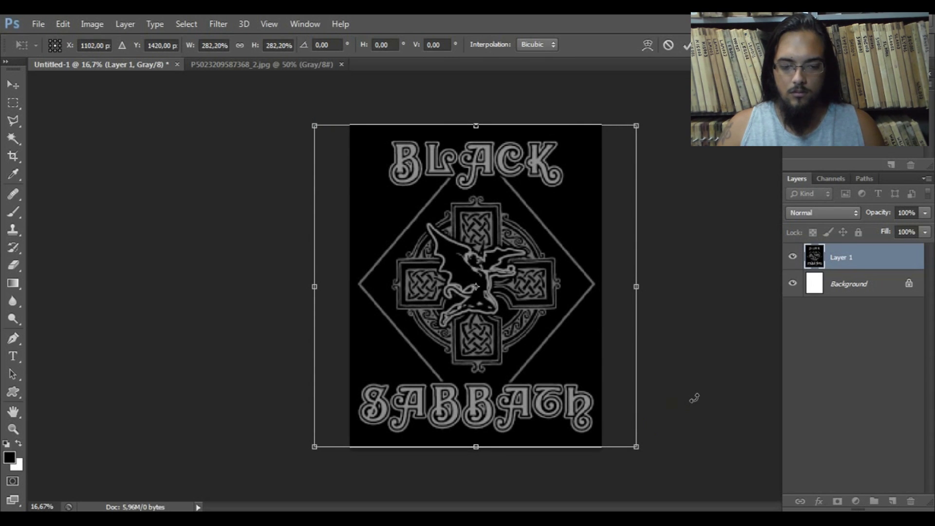
pyautogui.press('Return')
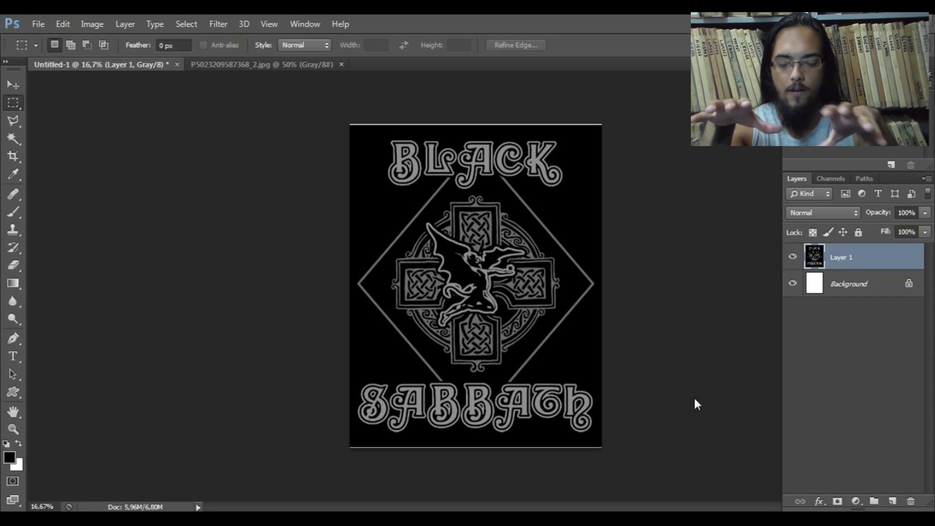
pyautogui.moveTo(563, 200); pyautogui.dragTo(598, 225)
pyautogui.moveTo(578, 161); pyautogui.dragTo(591, 146)
pyautogui.click(373, 185)
pyautogui.moveTo(372, 185); pyautogui.dragTo(386, 200)
pyautogui.moveTo(392, 138); pyautogui.dragTo(548, 173)
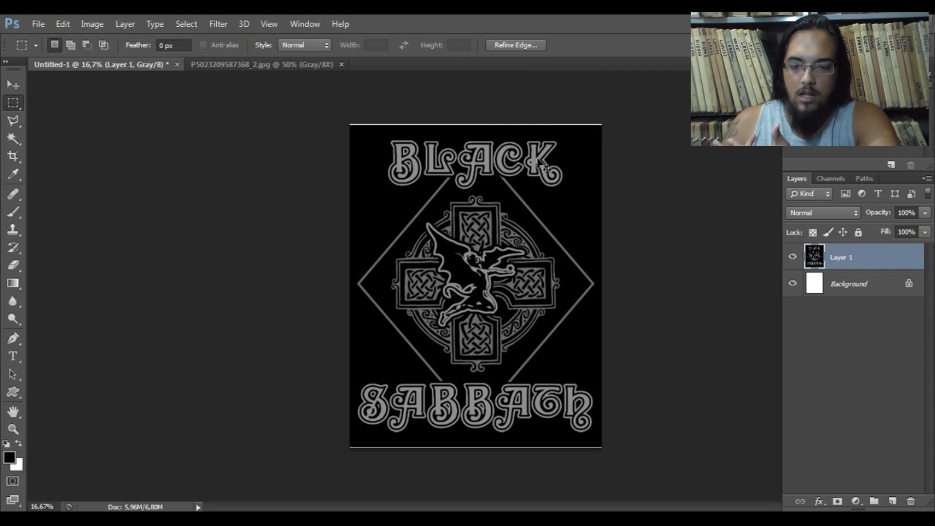
pyautogui.click(540, 163)
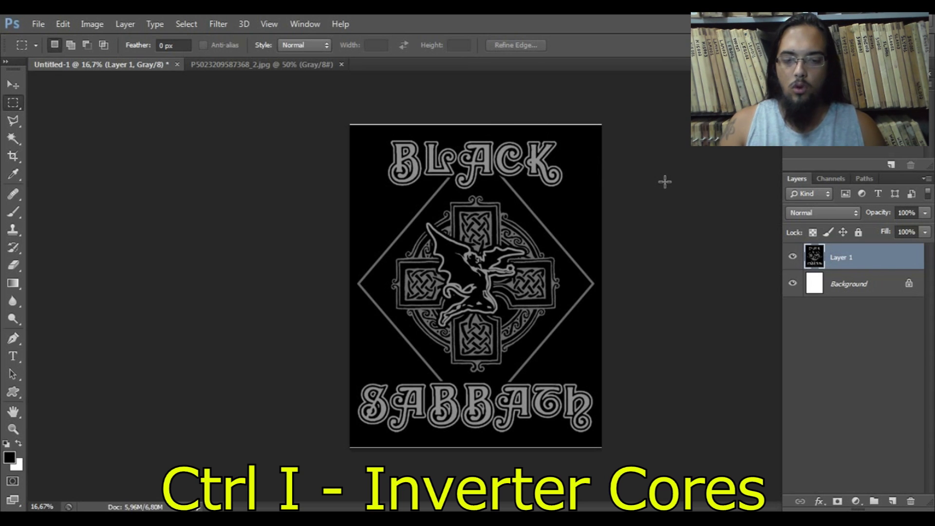
# - Invert the colors of the Black Sabbath layer and check the winged figure's outlines at up to 200% magnification
pyautogui.hotkey('ctrl', 'i')
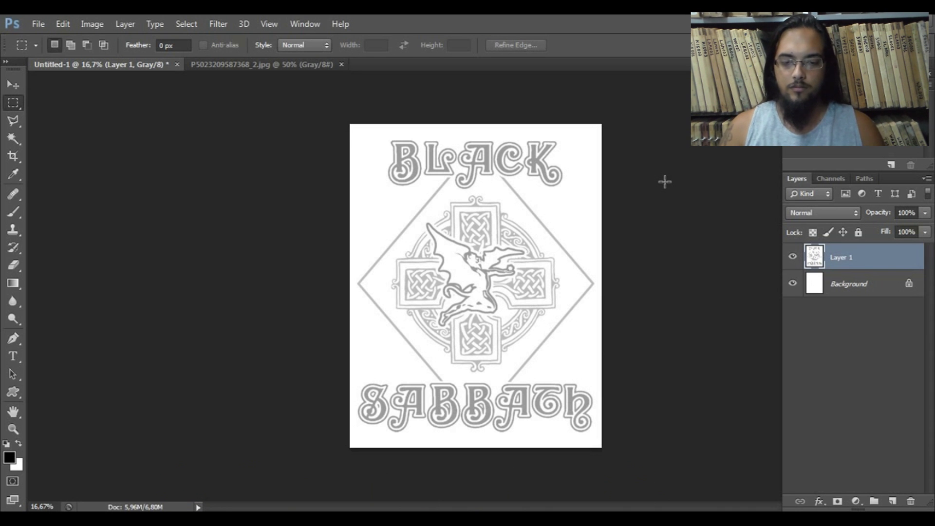
pyautogui.hotkey('ctrl', '+')
pyautogui.hotkey('ctrl', '+')
pyautogui.hotkey('ctrl', '+')
pyautogui.hotkey('ctrl', '+')
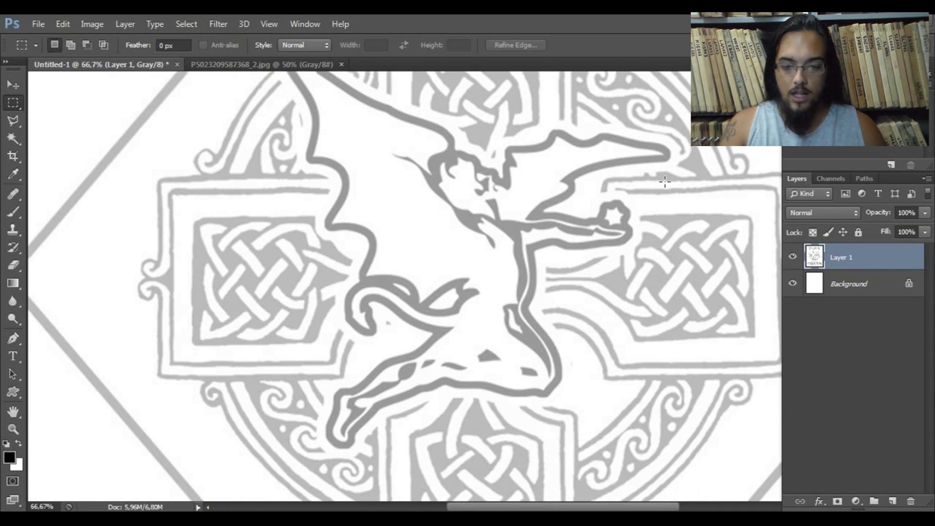
pyautogui.hotkey('ctrl', '+')
pyautogui.hotkey('ctrl', '+')
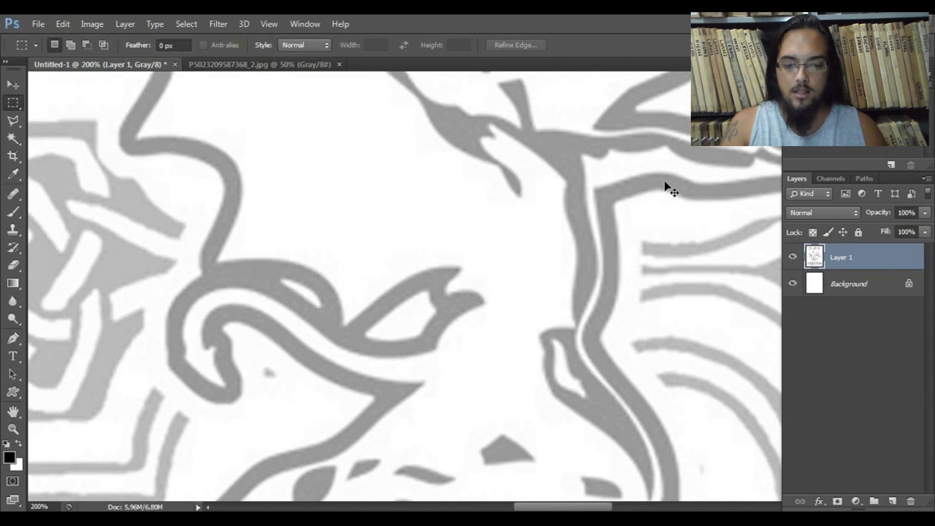
pyautogui.hotkey('ctrl', '-')
pyautogui.hotkey('ctrl', '-')
pyautogui.hotkey('ctrl', '-')
pyautogui.hotkey('ctrl', '-')
pyautogui.hotkey('ctrl', '-')
pyautogui.hotkey('ctrl', '-')
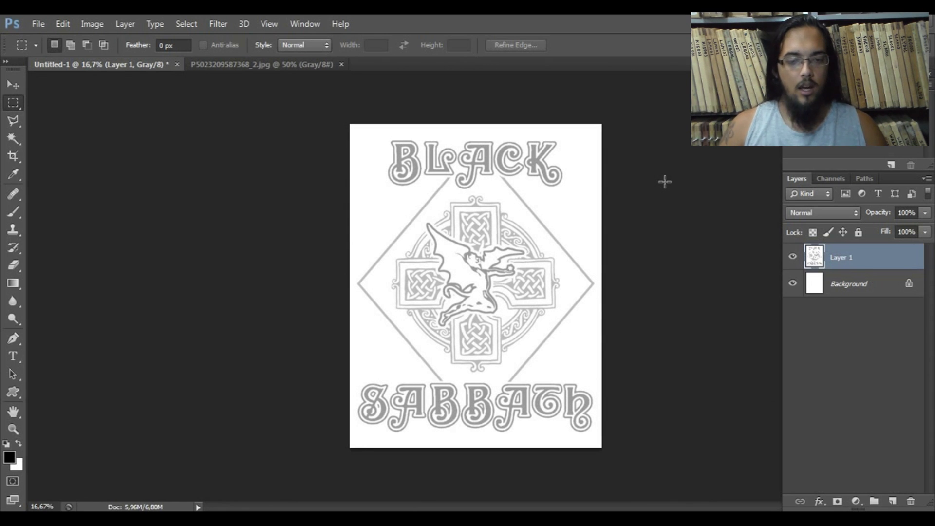
# - Apply Levels to the layer with the black input at 224 and the white input lowered close to it
pyautogui.hotkey('ctrl', 'l')
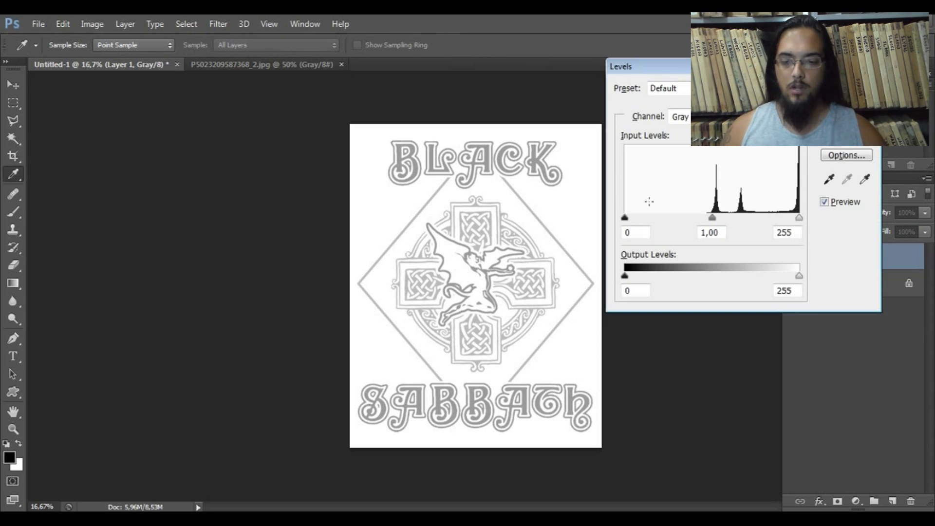
pyautogui.moveTo(625, 218); pyautogui.dragTo(777, 201)
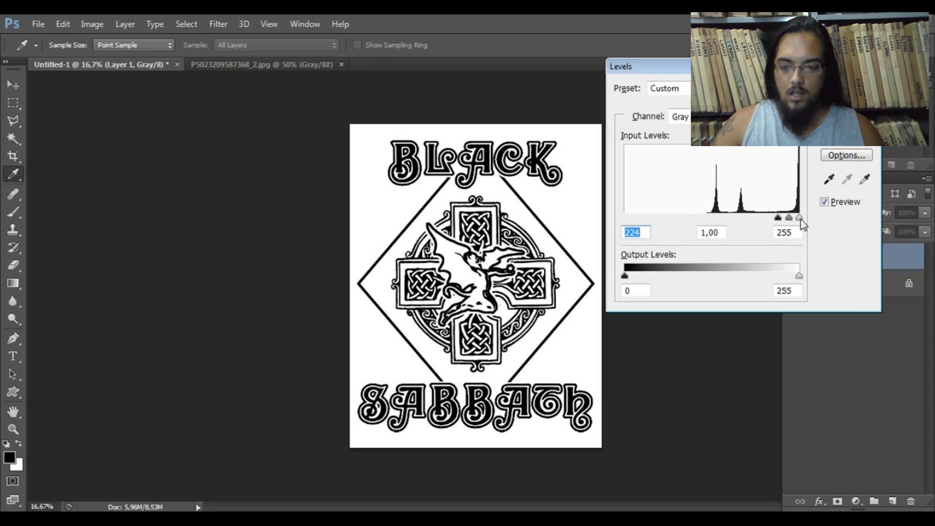
pyautogui.moveTo(799, 217); pyautogui.dragTo(776, 204)
pyautogui.press('Return')
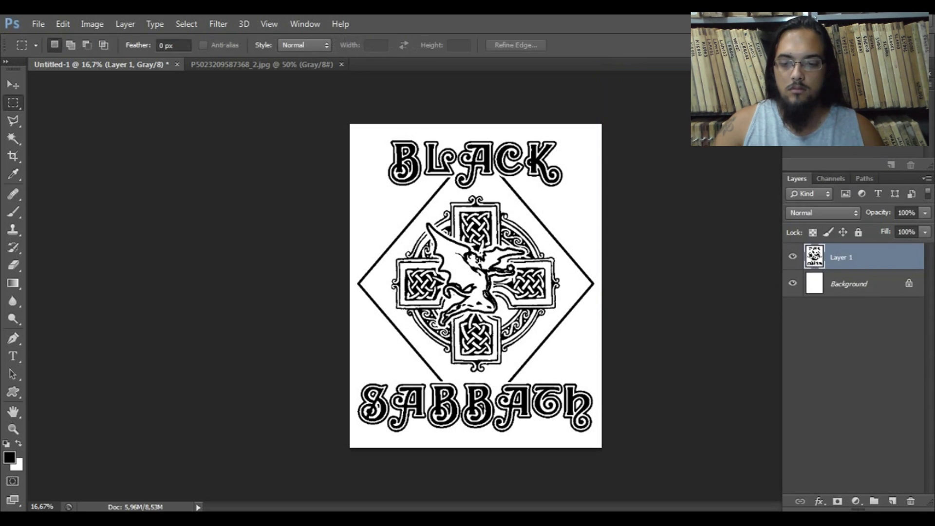
# - Examine the edges of the cleaned winged figure and Celtic cross at up to 100% magnification
pyautogui.hotkey('ctrl', '+')
pyautogui.hotkey('ctrl', '+')
pyautogui.hotkey('ctrl', '+')
pyautogui.hotkey('ctrl', '+')
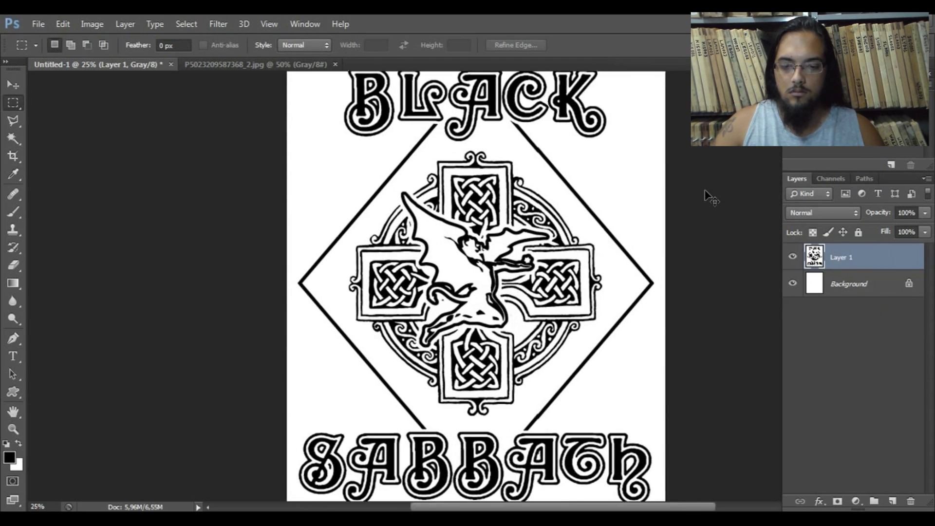
pyautogui.hotkey('ctrl', '+')
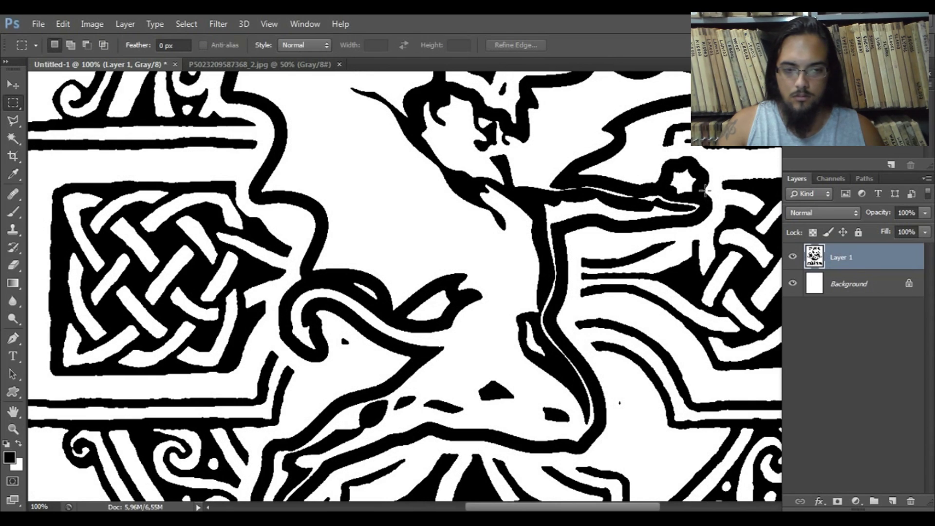
pyautogui.hotkey('ctrl', '-')
pyautogui.hotkey('ctrl', '-')
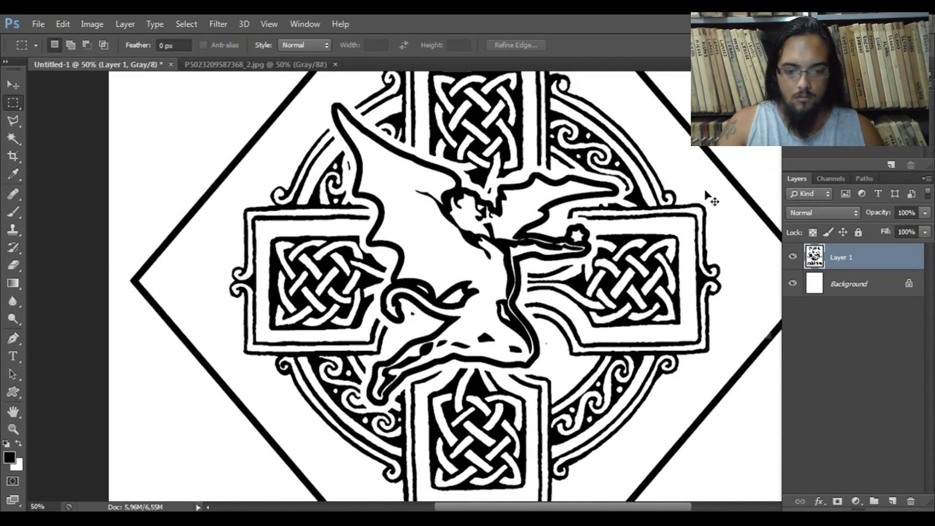
pyautogui.hotkey('ctrl', '-')
pyautogui.hotkey('ctrl', '-')
pyautogui.hotkey('ctrl', '-')
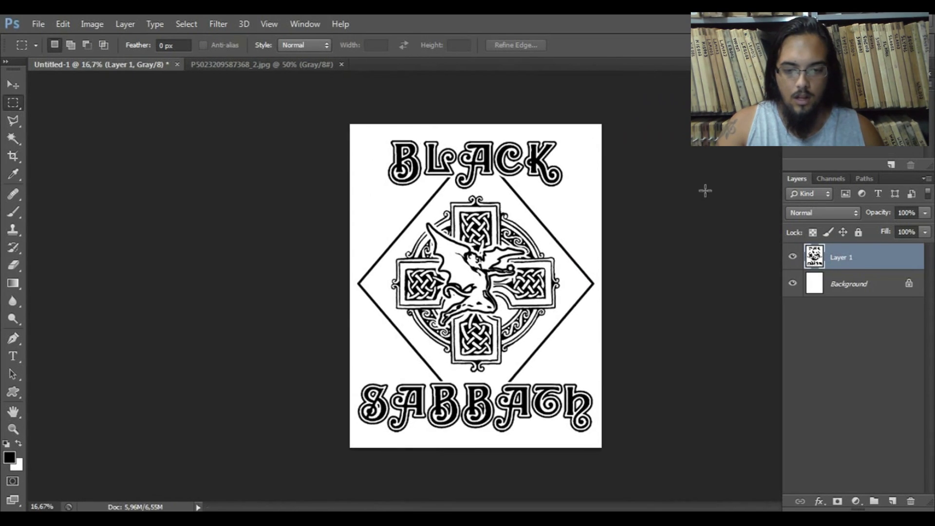
pyautogui.hotkey('ctrl', '+')
pyautogui.hotkey('ctrl', '+')
pyautogui.hotkey('ctrl', '+')
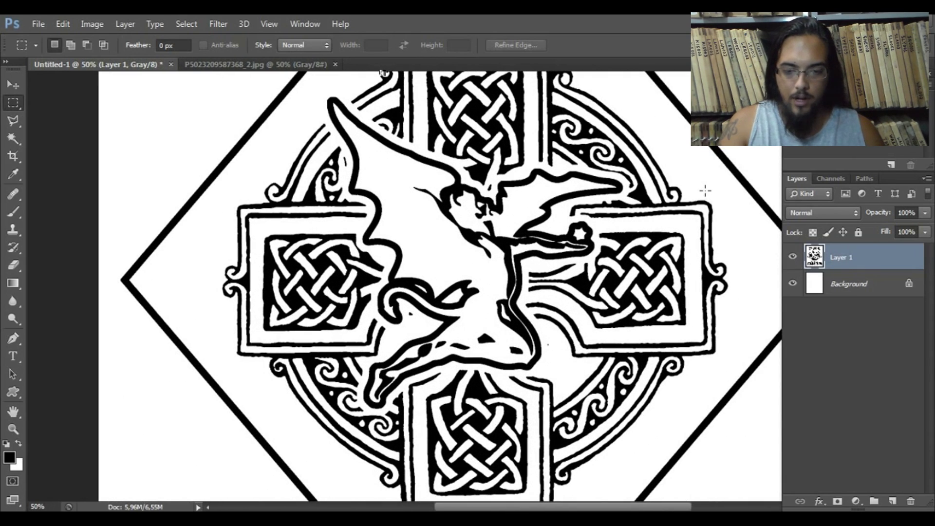
# - View the original Black Sabbath image at 200% to compare its lines, and return to the Untitled-1 document
pyautogui.hotkey('ctrl', 'Tab')
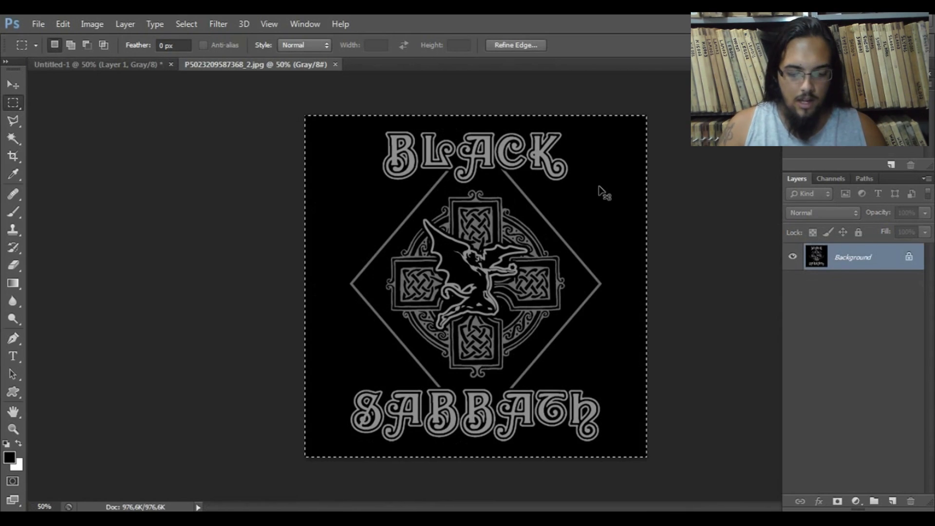
pyautogui.hotkey('ctrl', '+')
pyautogui.hotkey('ctrl', '+')
pyautogui.hotkey('ctrl', '+')
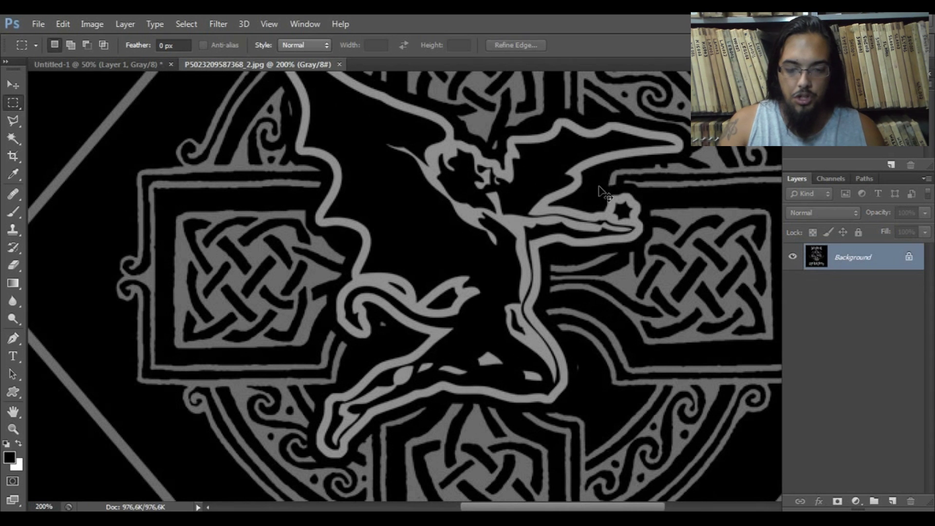
pyautogui.click(110, 66)
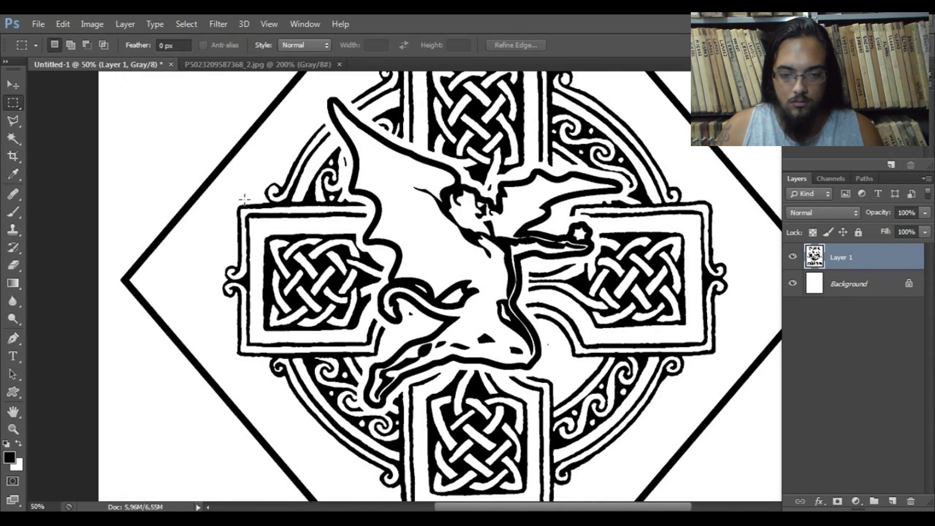
# - Invert the cleaned layer to white on black and review the lettering, diamond and Celtic cross
pyautogui.hotkey('ctrl', 'i')
pyautogui.moveTo(445, 195); pyautogui.dragTo(386, 249)
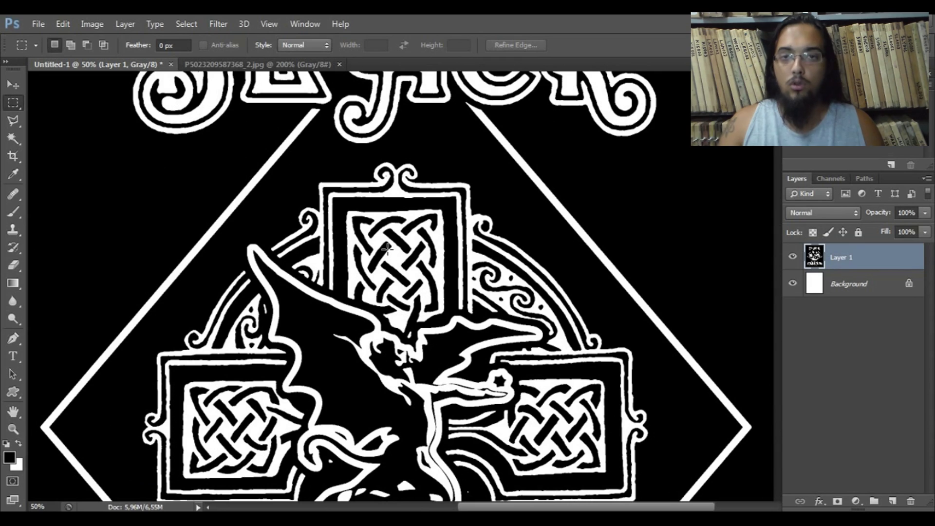
pyautogui.moveTo(420, 474); pyautogui.dragTo(421, 267)
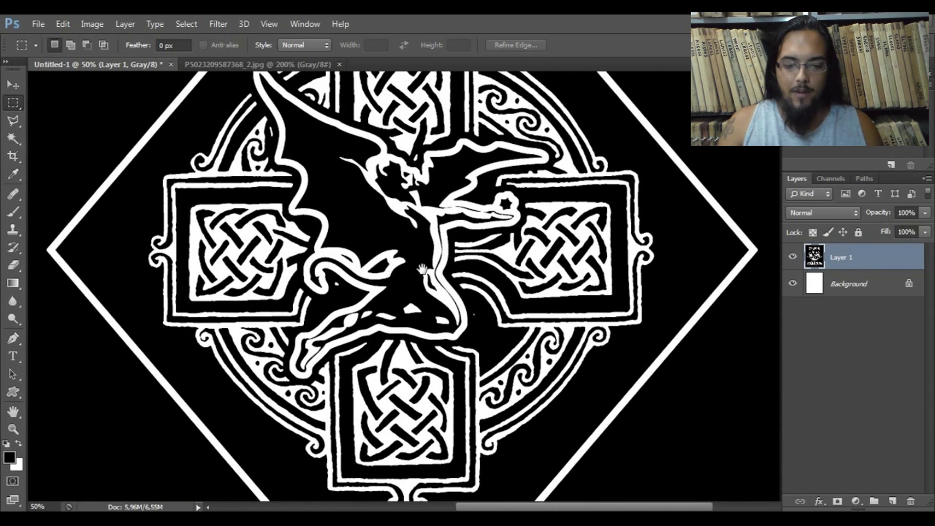
pyautogui.scroll(-1, 422, 268)
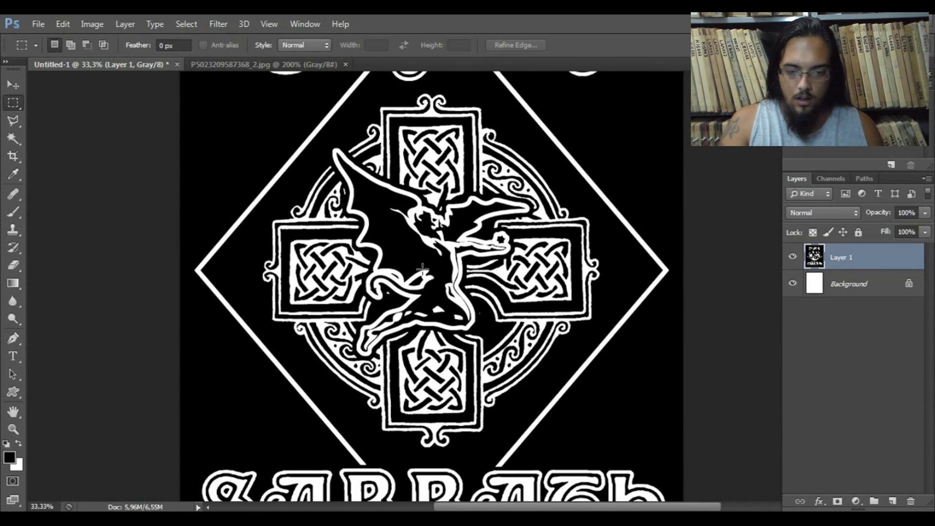
pyautogui.scroll(-1, 422, 268)
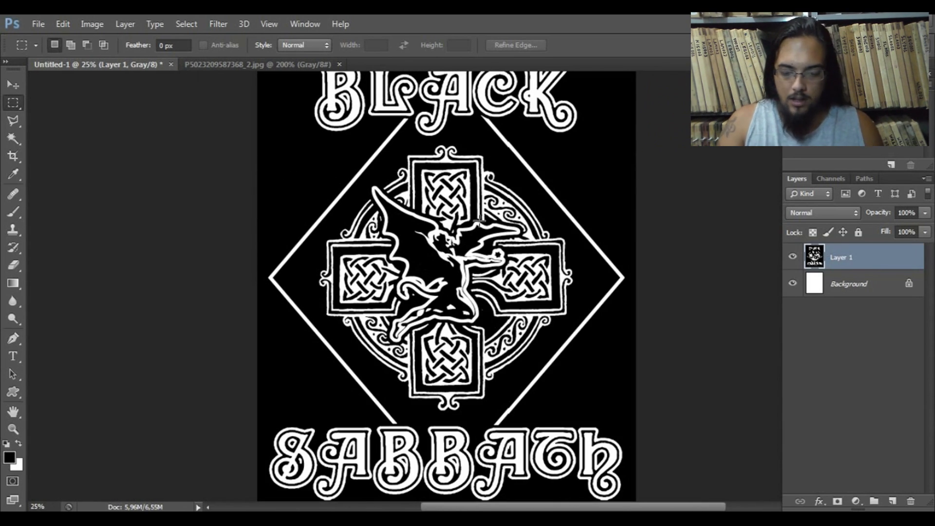
pyautogui.moveTo(474, 181); pyautogui.dragTo(484, 239)
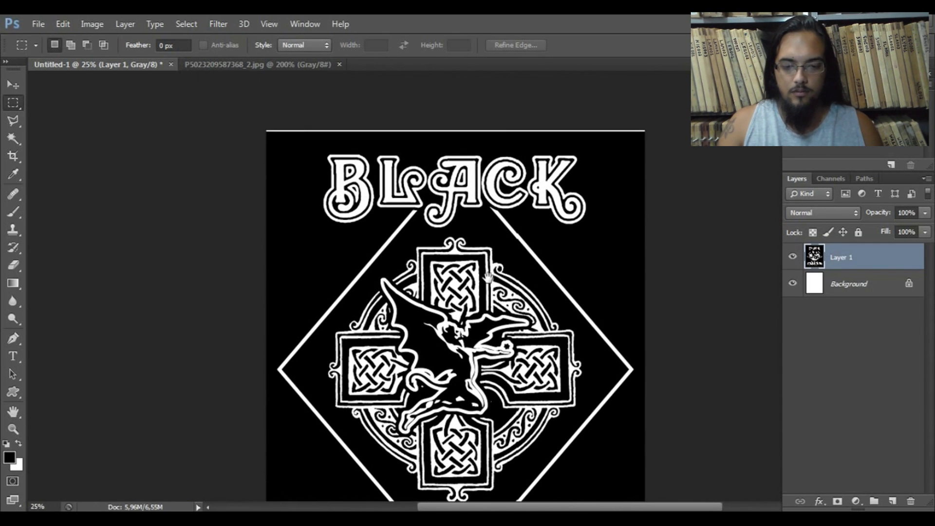
pyautogui.scroll(-2, 487, 272)
pyautogui.scroll(-1, 473, 218)
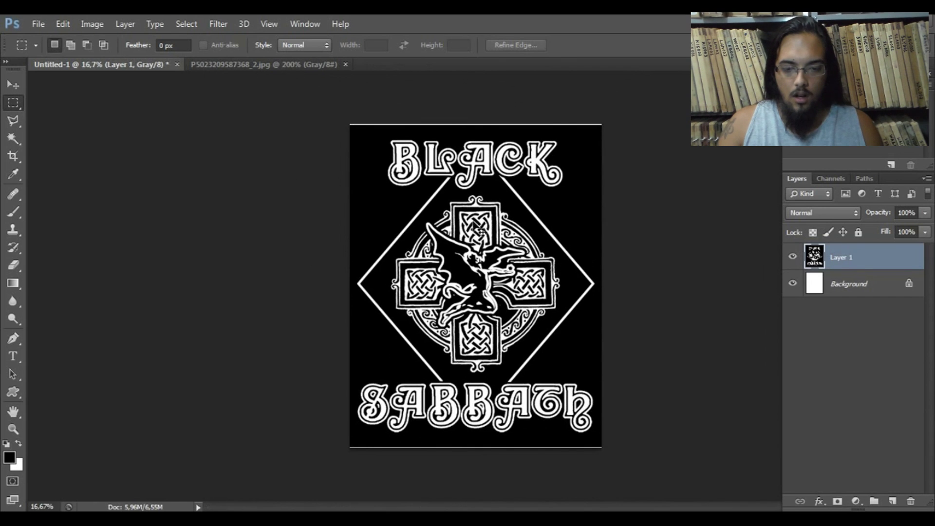
# - Compare the original image's gray lettering and winged figure at 66.67% magnification, and go back to the Untitled-1 document
pyautogui.hotkey('ctrl', 'Tab')
pyautogui.scroll(-2, 445, 216)
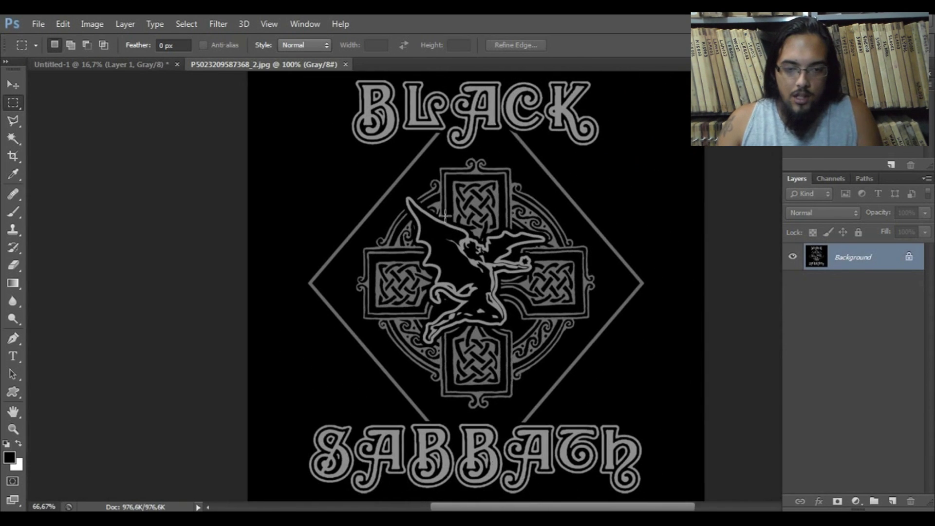
pyautogui.moveTo(366, 94); pyautogui.dragTo(376, 125)
pyautogui.moveTo(446, 99); pyautogui.dragTo(605, 134)
pyautogui.moveTo(403, 190); pyautogui.dragTo(446, 239)
pyautogui.click(153, 67)
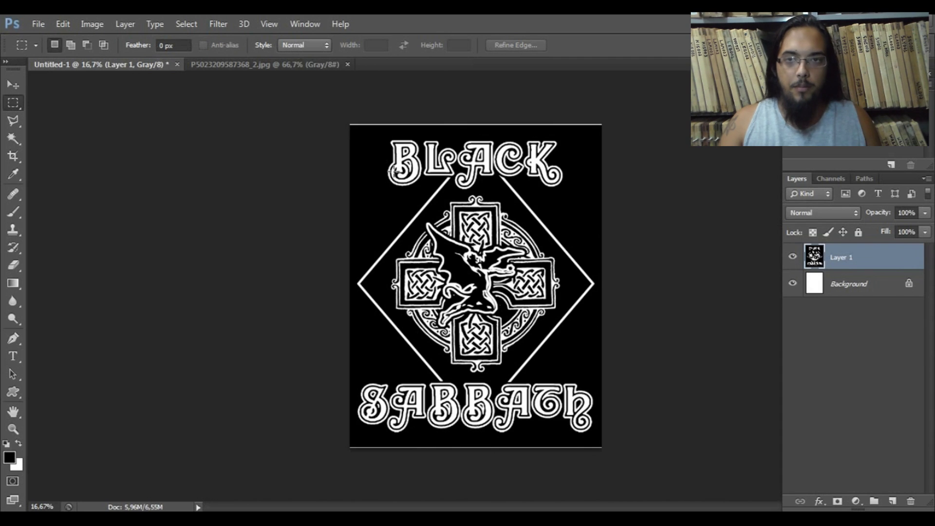
# - Invert the layer back to black on white and inspect the central figure at up to 50% magnification
pyautogui.hotkey('ctrl', 'i')
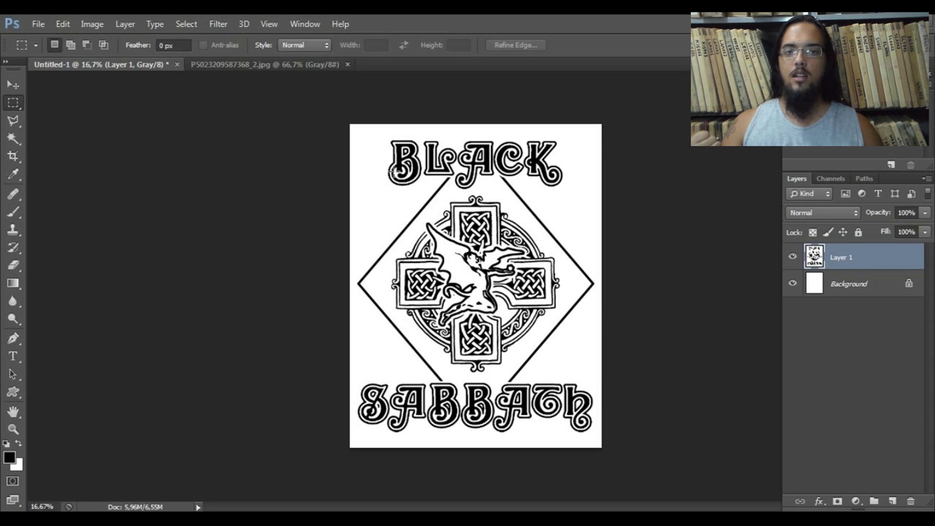
pyautogui.hotkey('ctrl', '+')
pyautogui.hotkey('ctrl', '+')
pyautogui.hotkey('ctrl', '+')
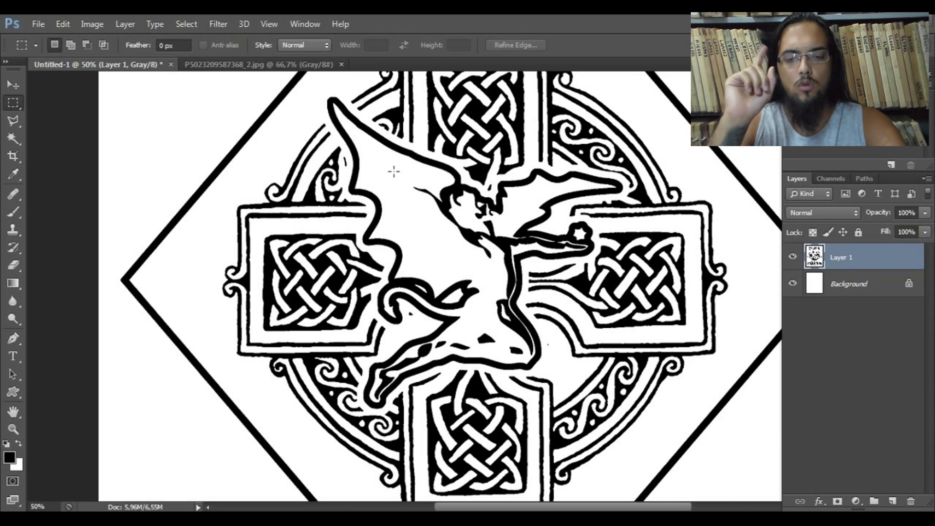
pyautogui.hotkey('ctrl', '-')
pyautogui.hotkey('ctrl', '-')
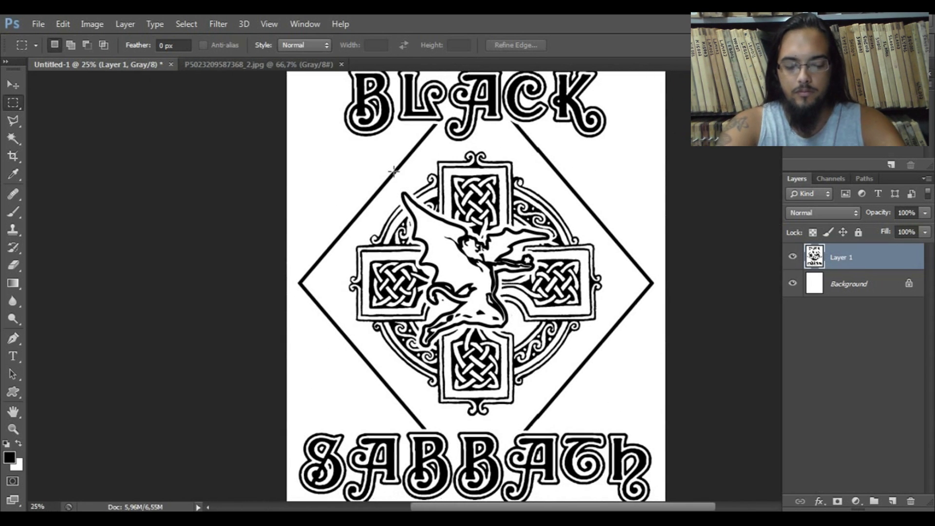
pyautogui.hotkey('ctrl', '-')
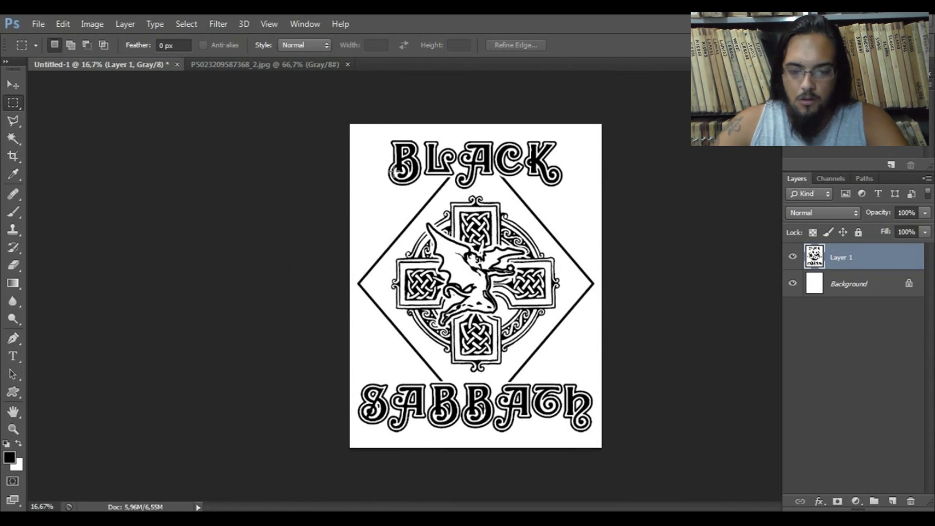
# - Inspect the winged figure and Celtic cross at up to 33.33% magnification, and return to a view of the whole artwork
pyautogui.hotkey('ctrl', '+')
pyautogui.hotkey('ctrl', '+')
pyautogui.hotkey('ctrl', '+')
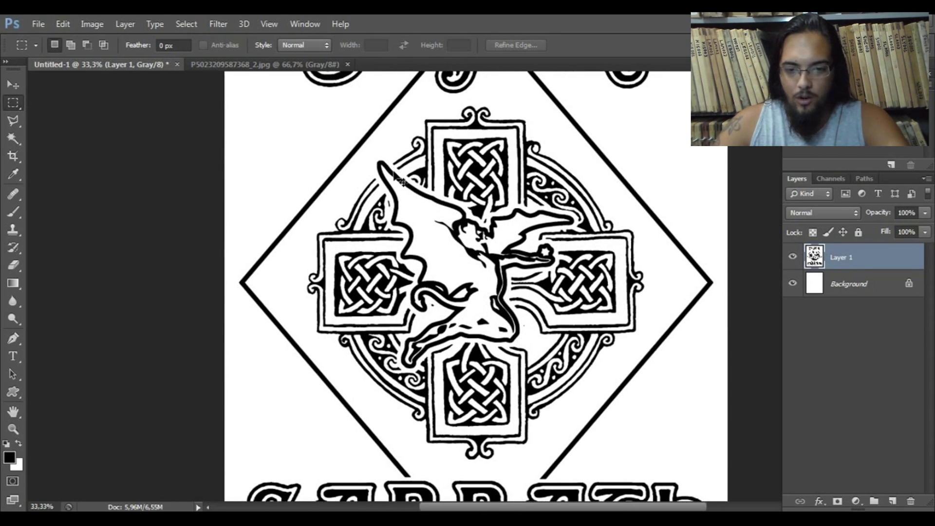
pyautogui.hotkey('ctrl', '-')
pyautogui.hotkey('ctrl', '-')
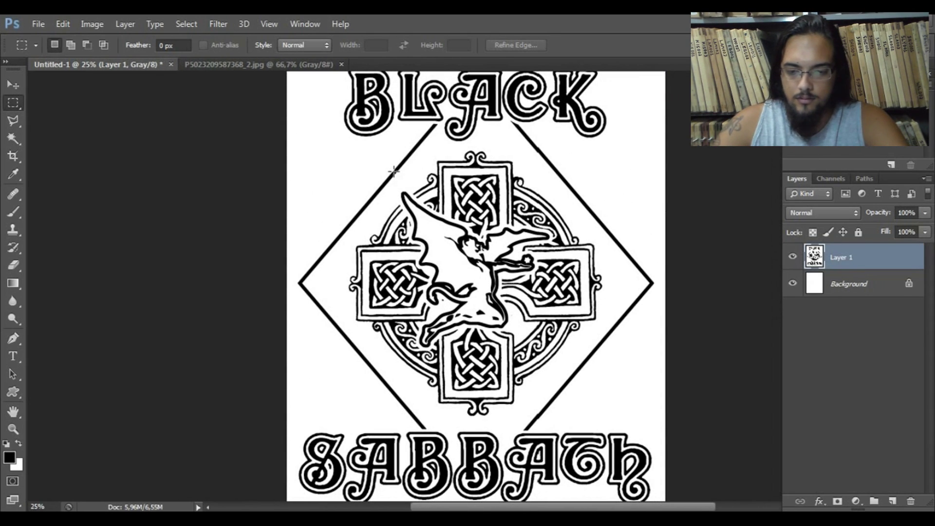
pyautogui.hotkey('ctrl', '-')
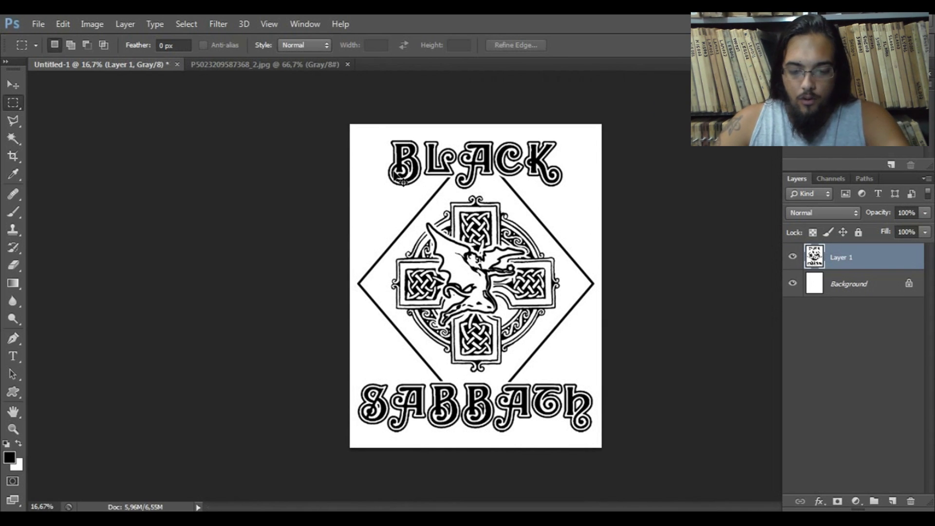
# - Save the artwork in the Levels folder as the JPEG BlackSabbathChapado.jpg with maximum quality 12 and progressive format
pyautogui.hotkey('ctrl', 's')
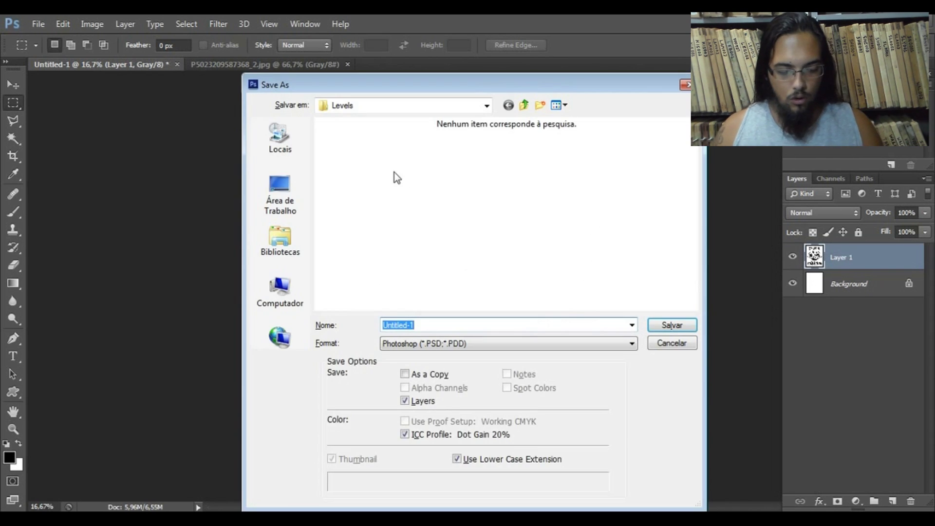
pyautogui.write('BlackSab')
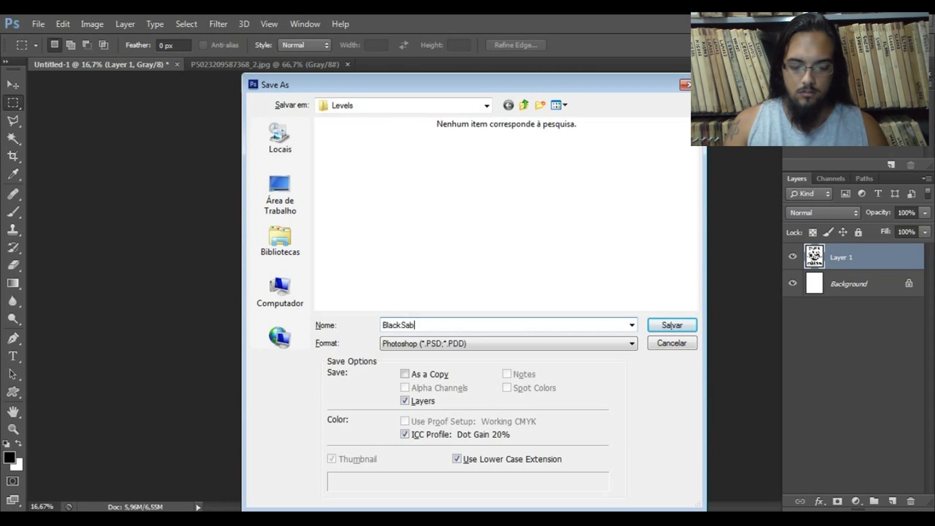
pyautogui.write('bathChapado')
pyautogui.click(507, 343)
pyautogui.click(393, 171)
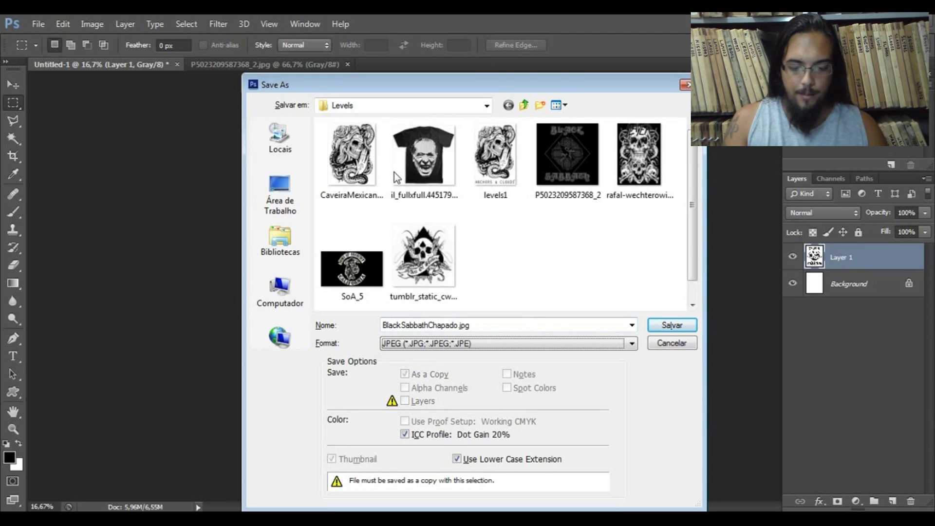
pyautogui.click(681, 325)
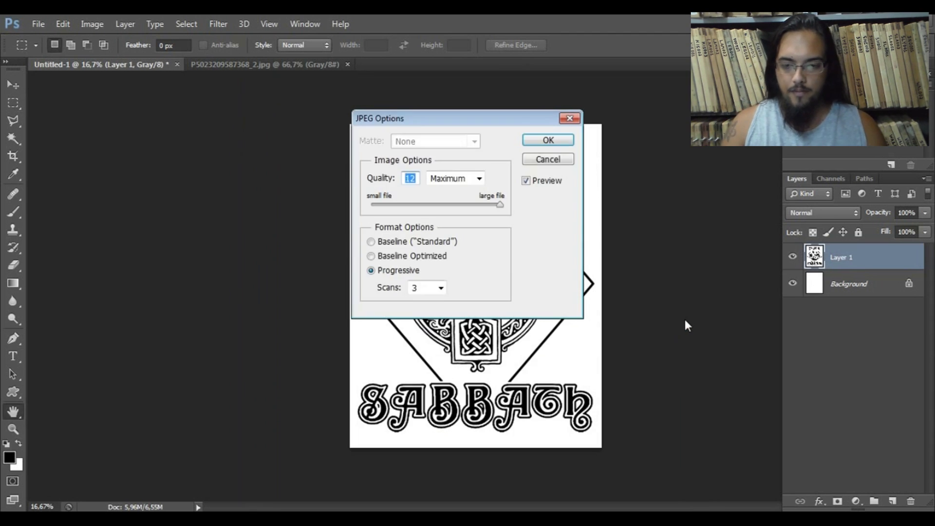
pyautogui.click(563, 145)
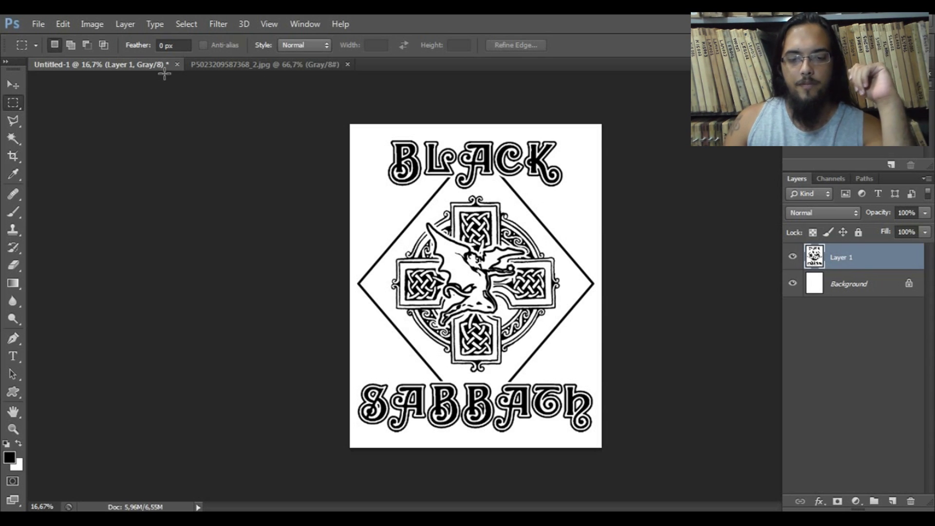
# - Close the Untitled-1 document without saving changes, and close the original Black Sabbath image
pyautogui.click(176, 65)
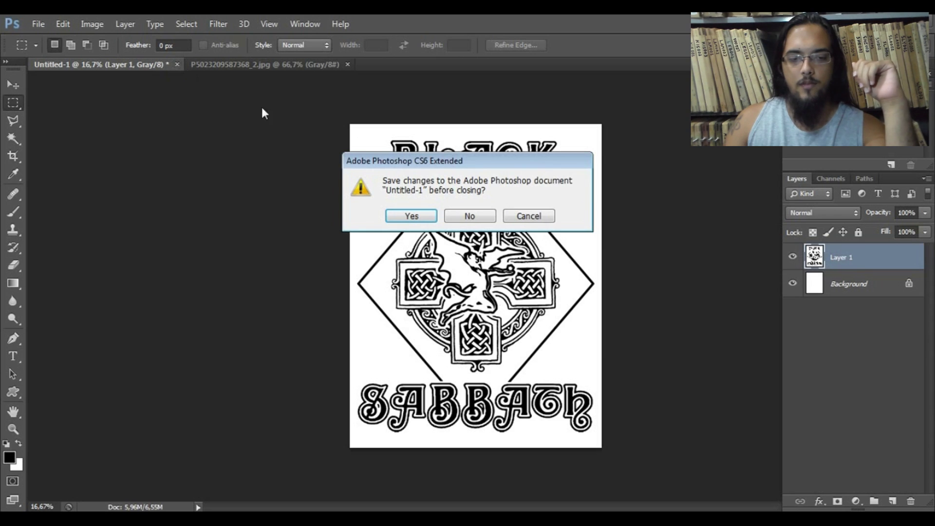
pyautogui.click(467, 216)
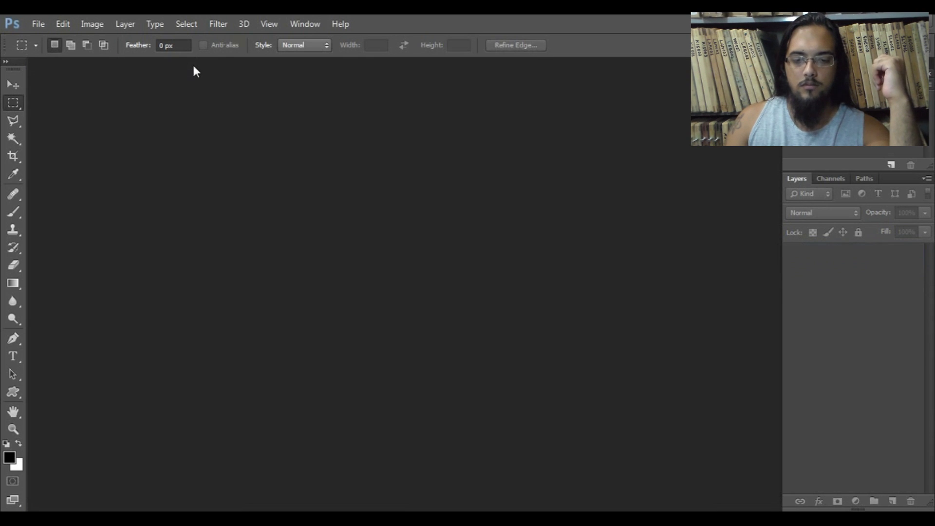
pyautogui.click(191, 65)
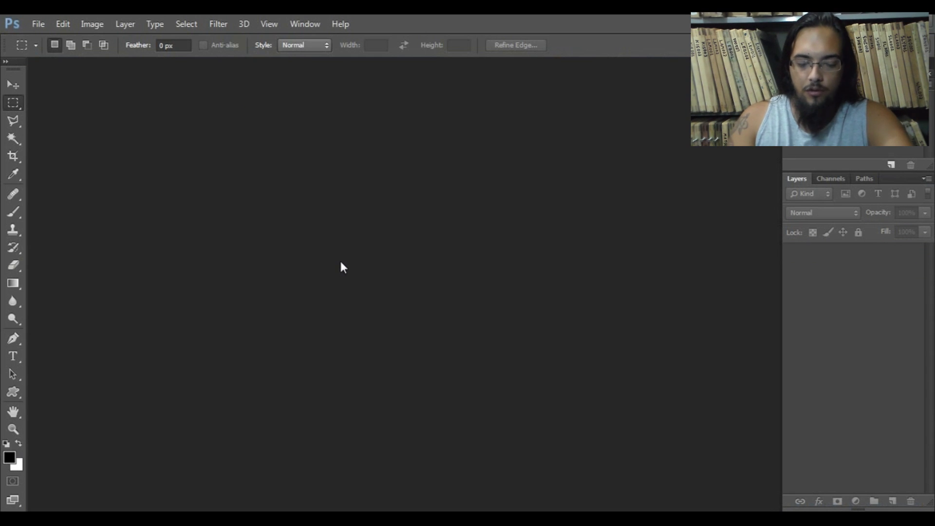
# - Create a new grayscale document 28 cm wide and 36 cm high at 300 pixels/inch with a white background
pyautogui.hotkey('ctrl', 'n')
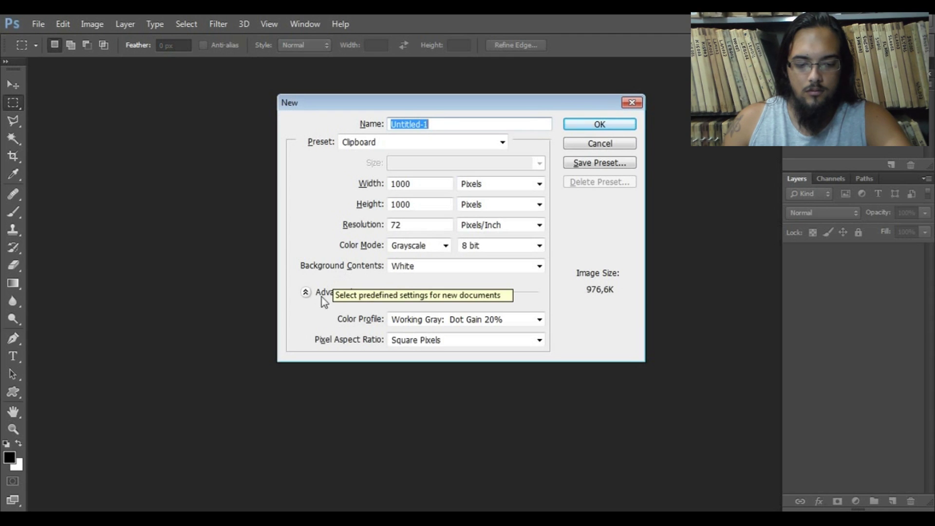
pyautogui.click(181, 443)
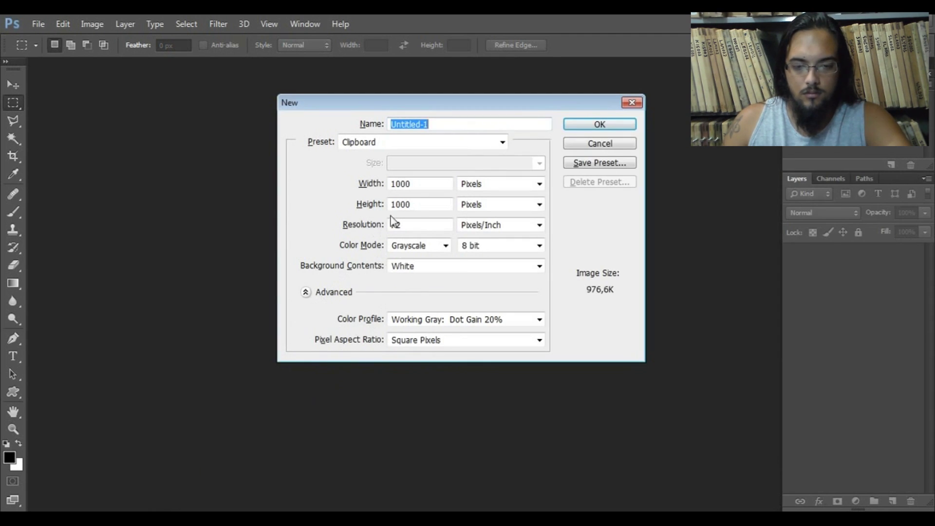
pyautogui.click(462, 184)
pyautogui.click(490, 217)
pyautogui.doubleClick(435, 181)
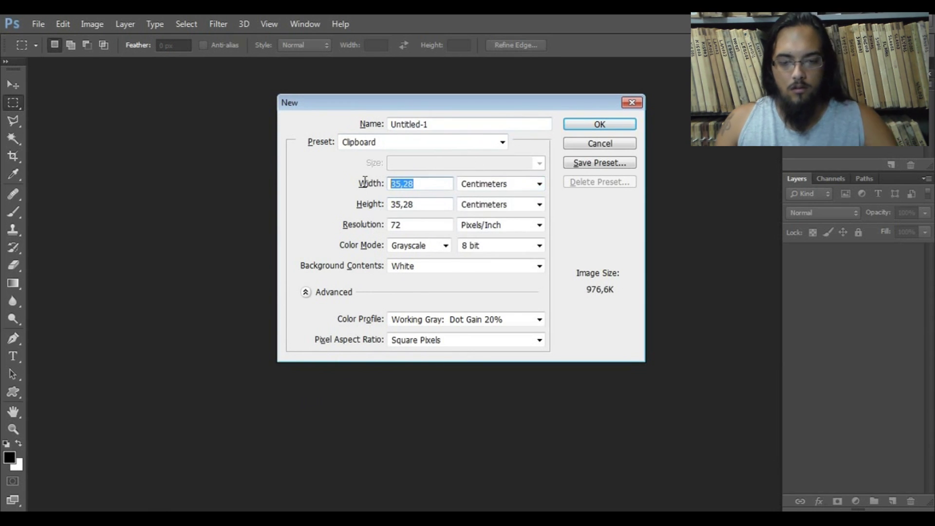
pyautogui.write('28')
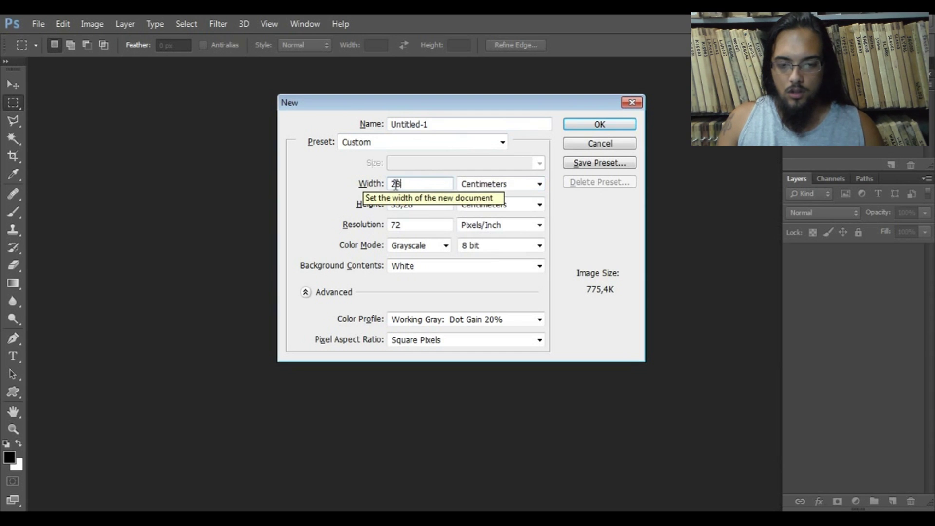
pyautogui.doubleClick(417, 203)
pyautogui.write('36')
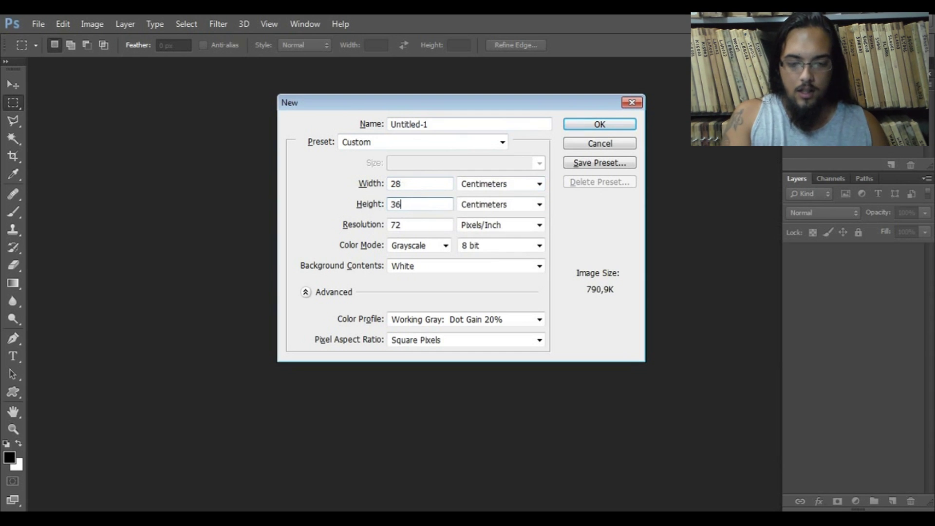
pyautogui.click(399, 224)
pyautogui.doubleClick(399, 225)
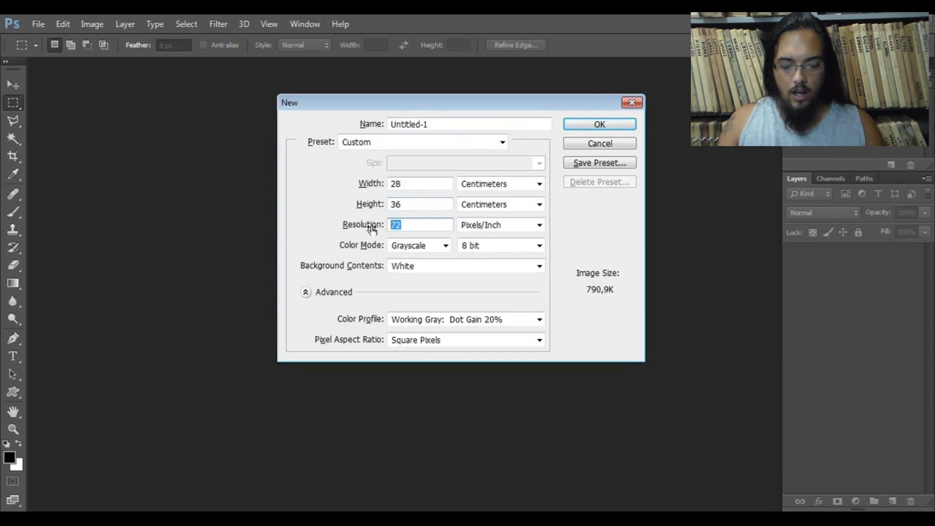
pyautogui.write('300')
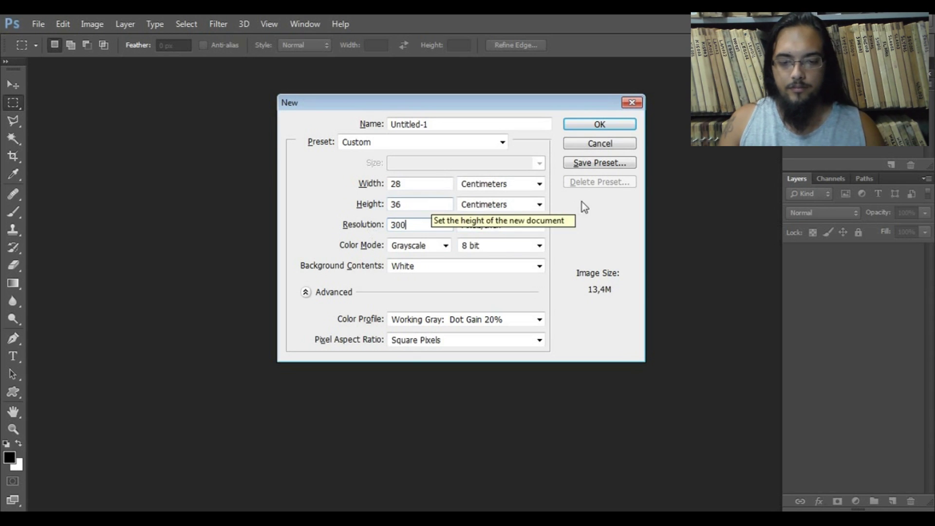
pyautogui.click(599, 125)
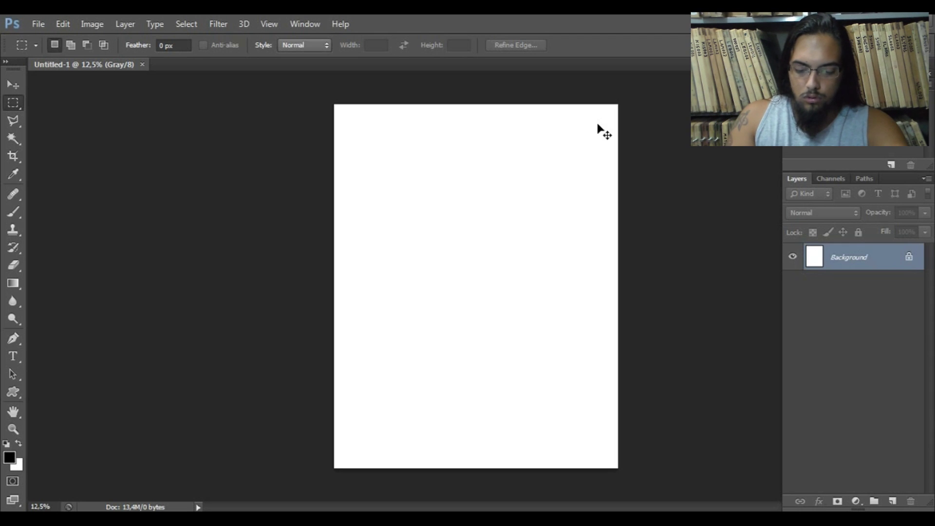
# - Open the T-shirt image il_fullxfull.445179155_g619.jpg from the Levels folder and examine its face print at up to 500% magnification
pyautogui.hotkey('ctrl', 'o')
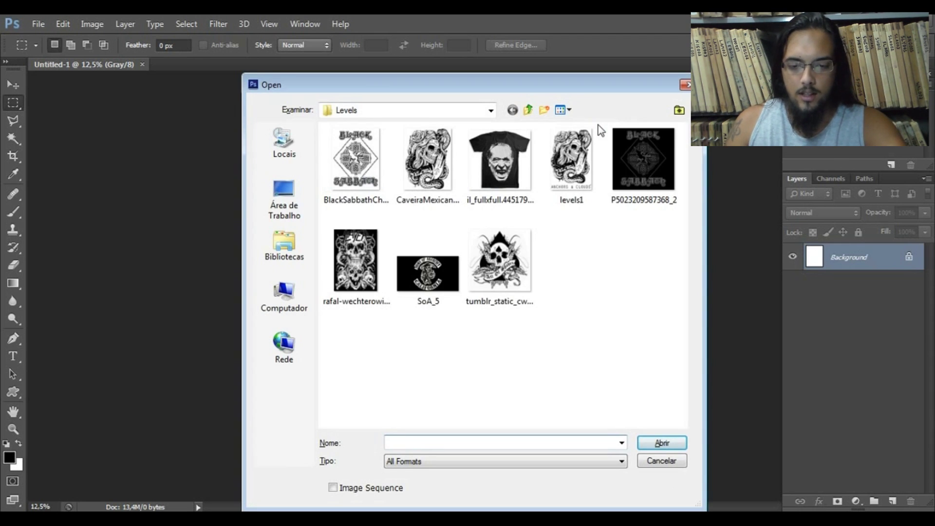
pyautogui.doubleClick(515, 168)
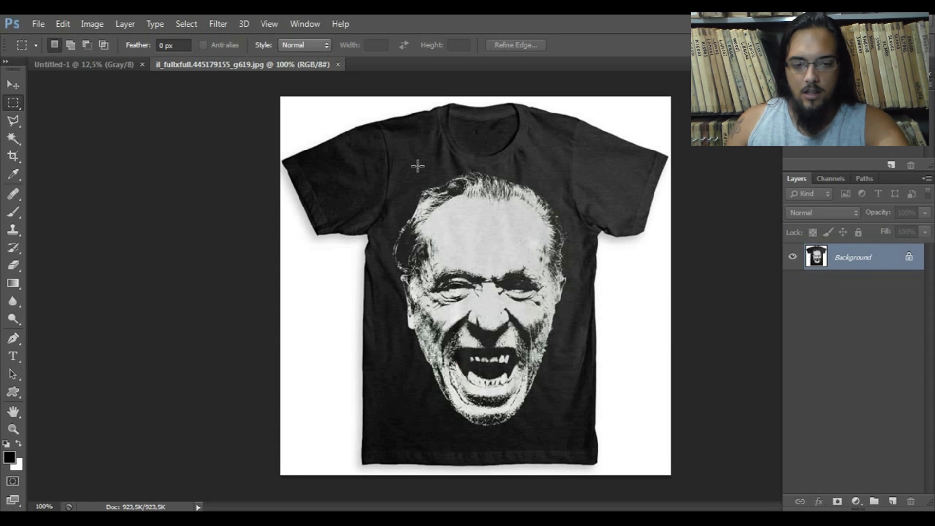
pyautogui.hotkey('ctrl', '+')
pyautogui.hotkey('ctrl', '+')
pyautogui.hotkey('ctrl', '+')
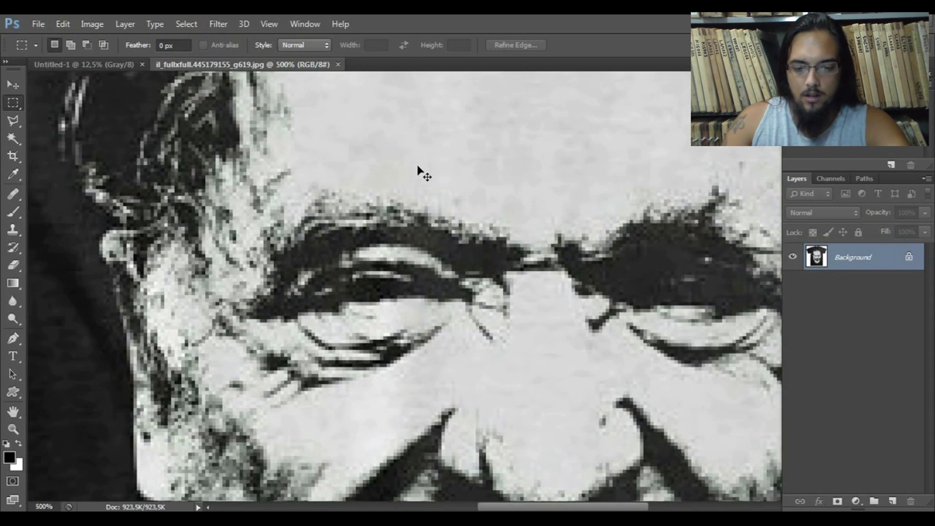
pyautogui.hotkey('ctrl', '0')
pyautogui.hotkey('ctrl', '+')
pyautogui.hotkey('ctrl', '+')
pyautogui.hotkey('ctrl', '+')
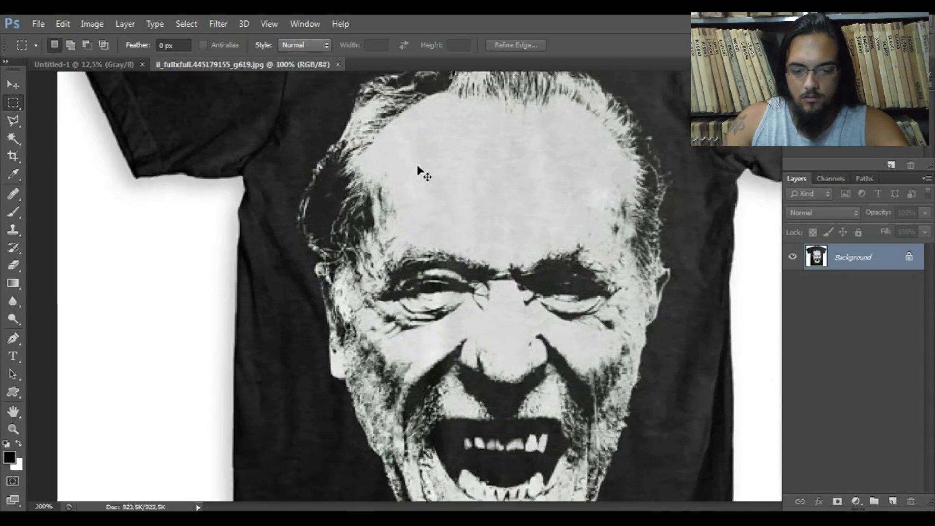
pyautogui.hotkey('ctrl', '-')
pyautogui.hotkey('ctrl', '-')
pyautogui.hotkey('ctrl', '-')
pyautogui.hotkey('ctrl', '-')
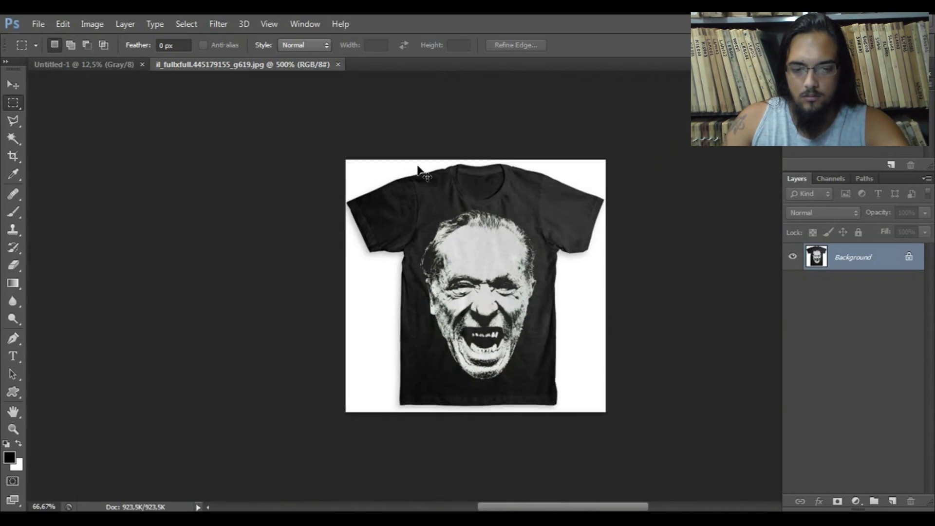
pyautogui.hotkey('ctrl', '+')
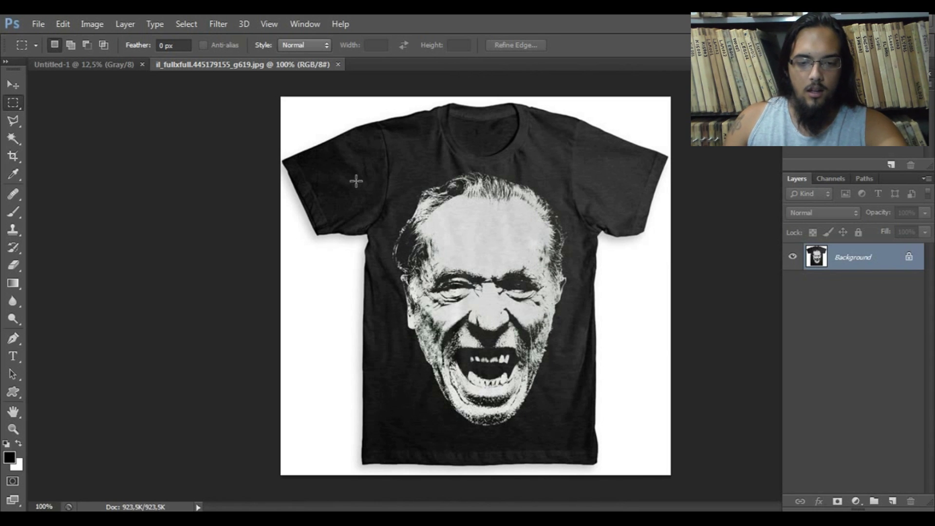
# - Copy the entire T-shirt image and paste it into the Untitled-1 document as a new layer
pyautogui.hotkey('ctrl', 'a')
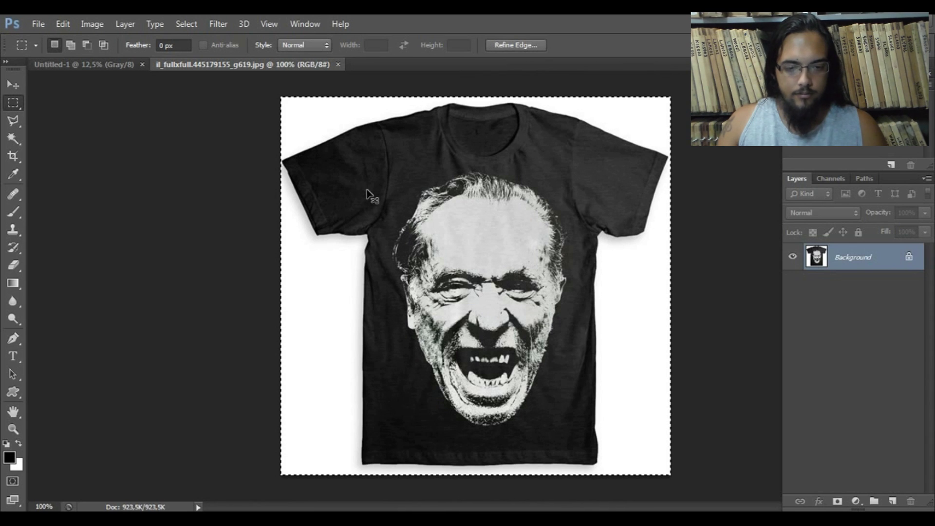
pyautogui.click(85, 65)
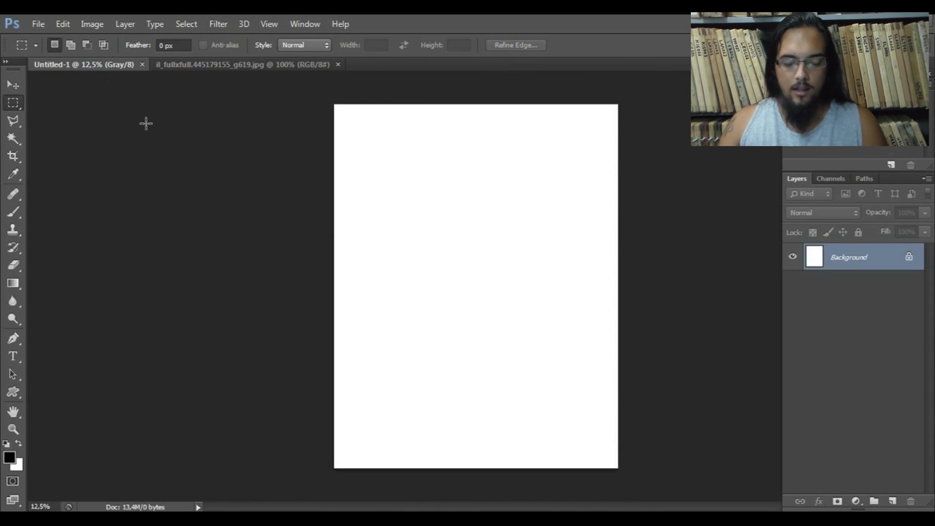
pyautogui.hotkey('ctrl', 'v')
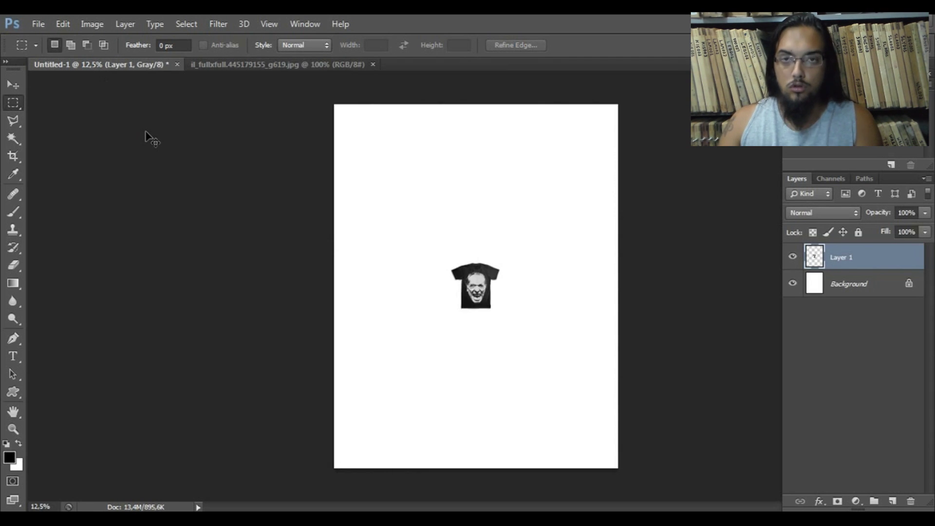
# - Enlarge the pasted T-shirt layer proportionally with Free Transform to about 1006%, extending it beyond the page edges
pyautogui.hotkey('ctrl', 't')
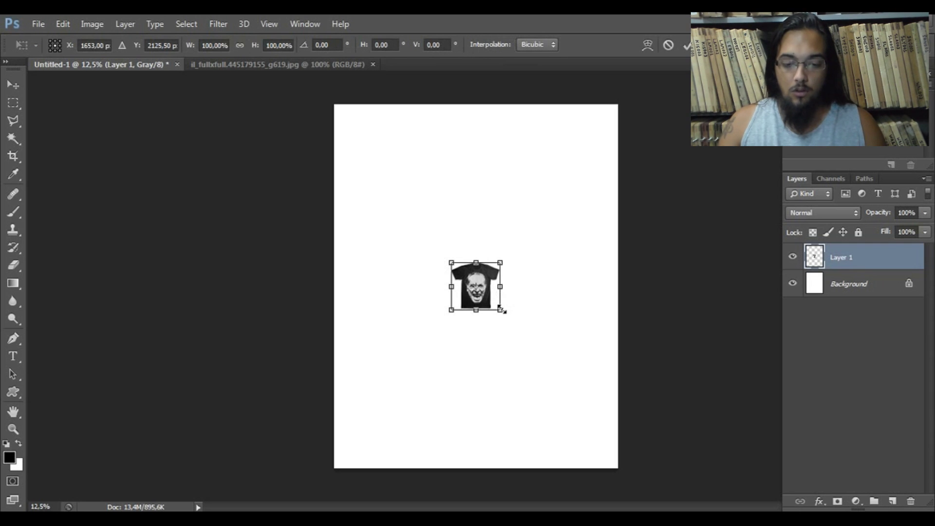
pyautogui.moveTo(502, 309); pyautogui.dragTo(643, 480)
pyautogui.moveTo(450, 262); pyautogui.dragTo(230, 66)
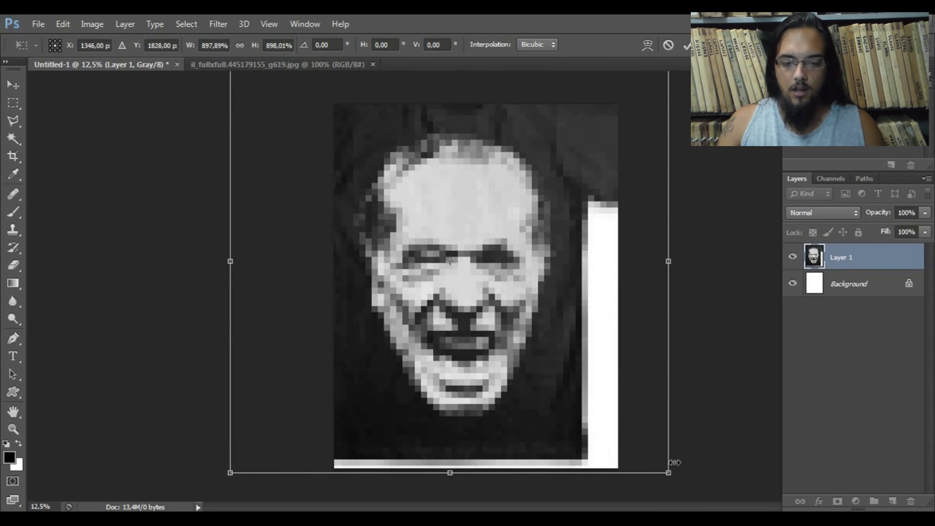
pyautogui.moveTo(674, 477); pyautogui.dragTo(730, 512)
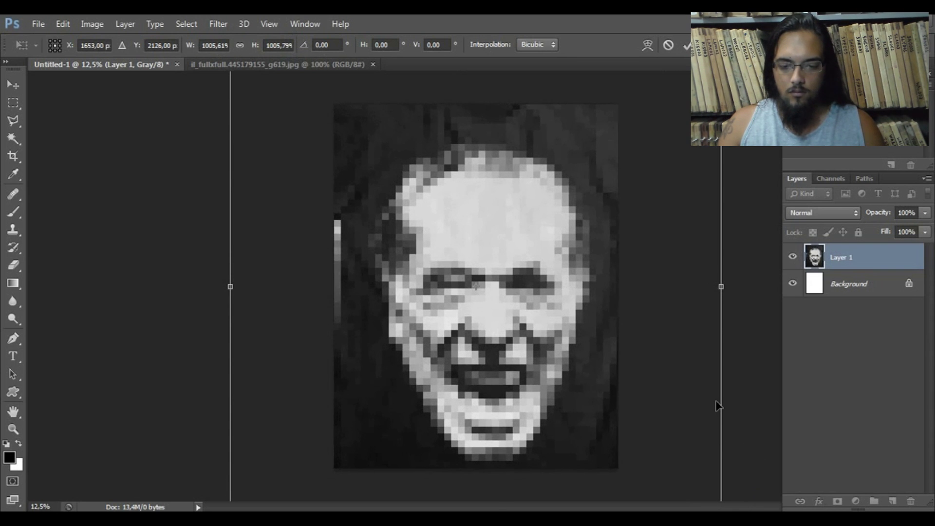
# - Scale the T-shirt layer up further to about 1131%, nudge it until the face fills the page, and apply the transformation
pyautogui.hotkey('ctrl', '-')
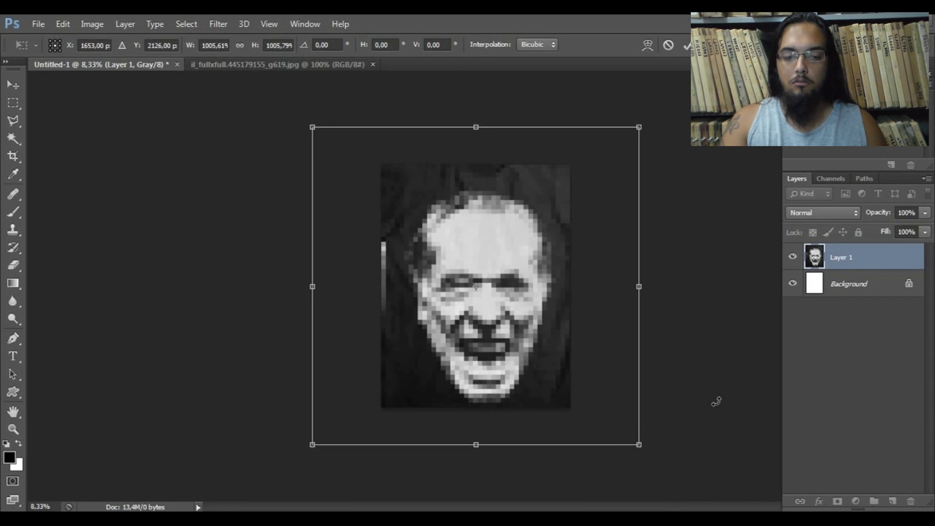
pyautogui.hotkey('ctrl', '-')
pyautogui.moveTo(353, 168); pyautogui.dragTo(335, 149)
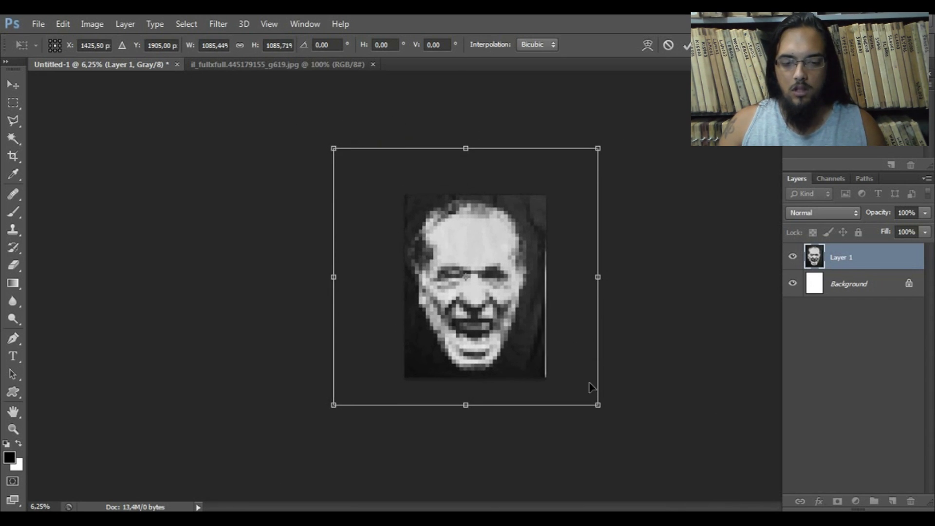
pyautogui.moveTo(598, 404); pyautogui.dragTo(612, 410)
pyautogui.press('Right')
pyautogui.press('Up')
pyautogui.press('Up')
pyautogui.press('Up')
pyautogui.press('Up')
pyautogui.press('Up')
pyautogui.press('Left')
pyautogui.press('Up')
pyautogui.press('Left')
pyautogui.press('Up')
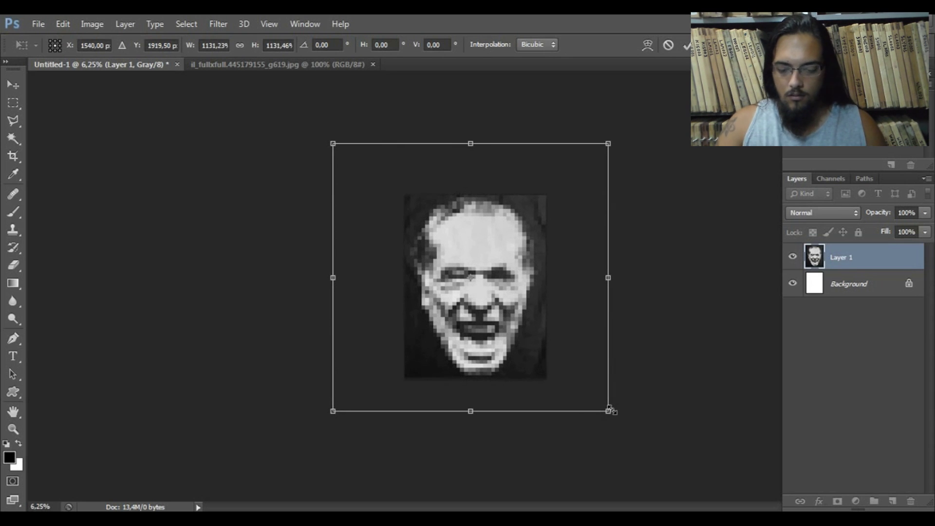
pyautogui.press('Return')
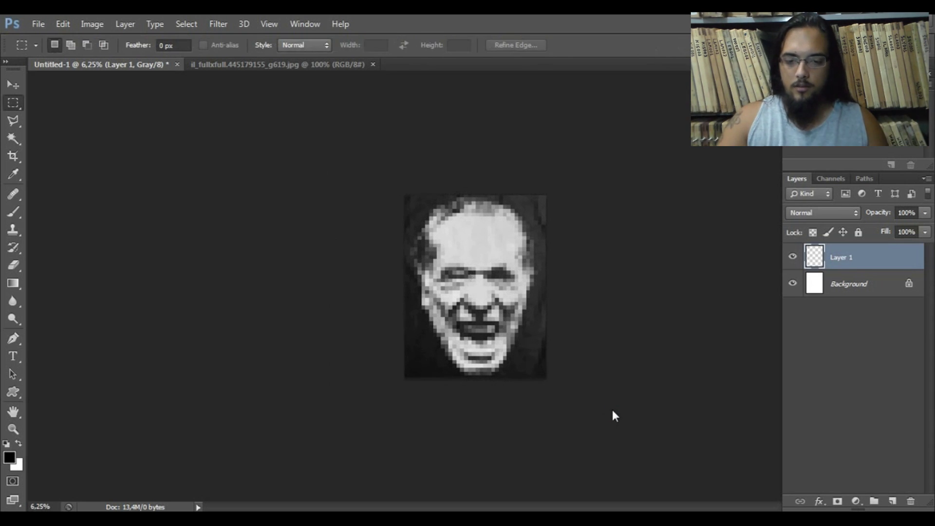
pyautogui.hotkey('ctrl', '+')
pyautogui.hotkey('ctrl', '+')
pyautogui.hotkey('ctrl', '+')
pyautogui.hotkey('ctrl', '+')
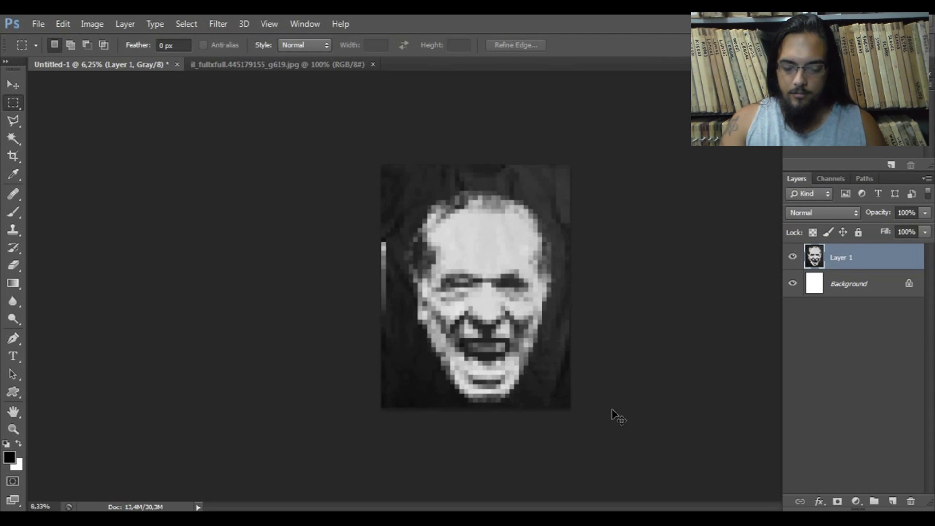
pyautogui.hotkey('ctrl', '-')
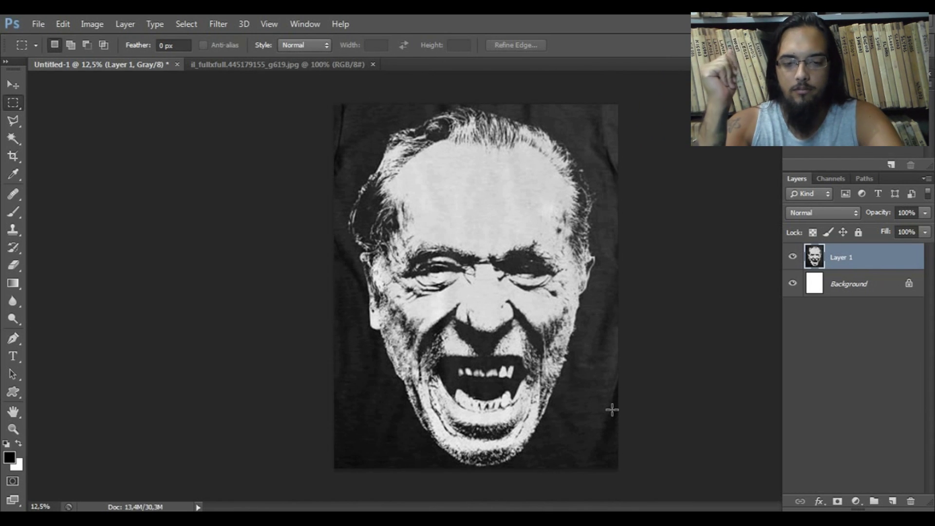
pyautogui.moveTo(617, 419); pyautogui.dragTo(564, 471)
pyautogui.moveTo(577, 103); pyautogui.dragTo(625, 141)
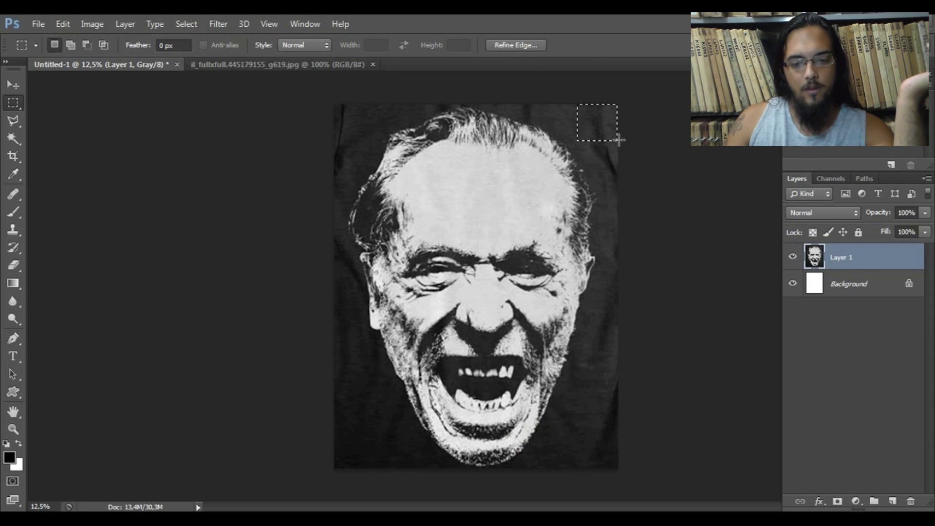
pyautogui.click(591, 138)
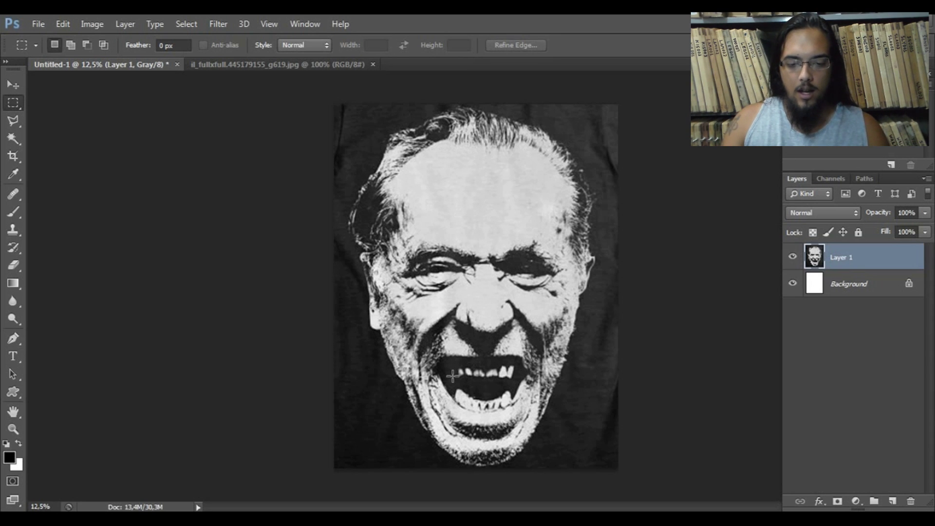
# - Outline the whole face just outside its edge with the Polygonal Lasso, then cut it out and paste it as a new layer
pyautogui.click(8, 123)
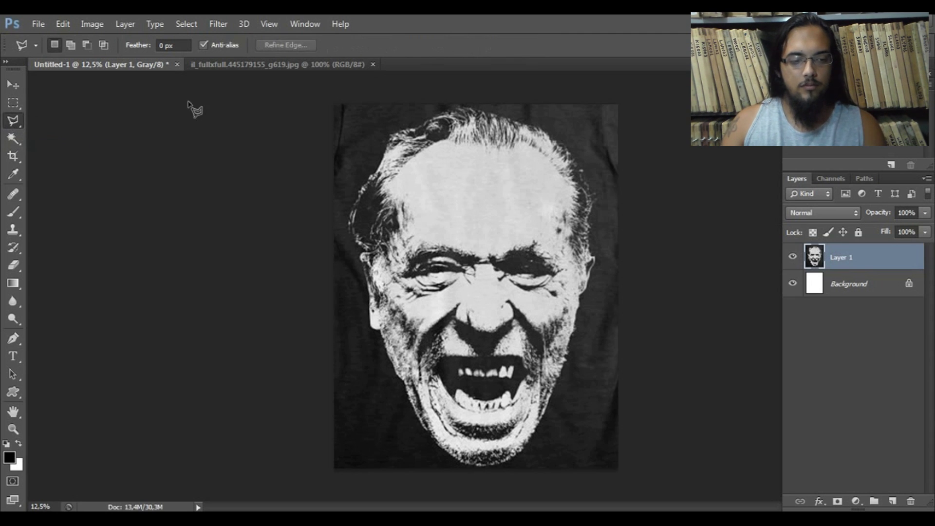
pyautogui.click(440, 106)
pyautogui.click(399, 116)
pyautogui.click(352, 160)
pyautogui.click(344, 211)
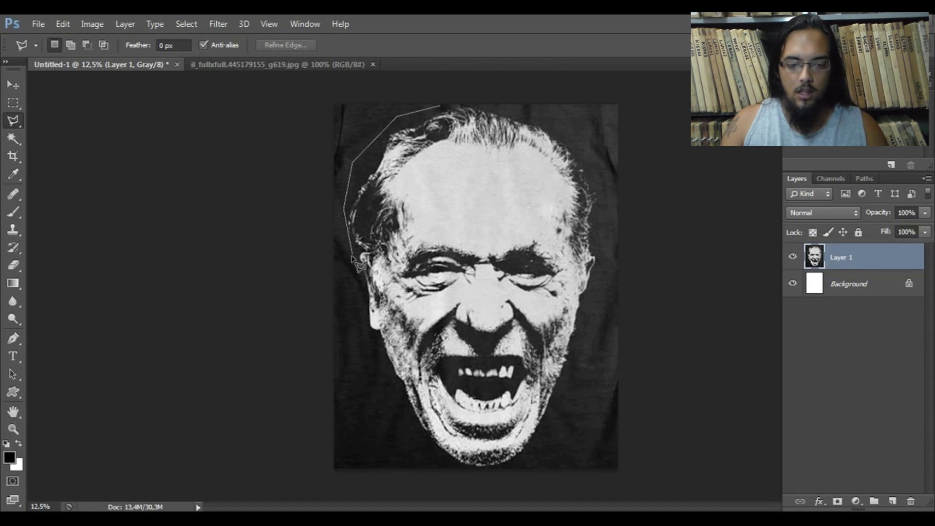
pyautogui.click(362, 322)
pyautogui.click(404, 422)
pyautogui.click(427, 449)
pyautogui.click(451, 464)
pyautogui.click(483, 473)
pyautogui.click(530, 466)
pyautogui.click(588, 358)
pyautogui.click(602, 298)
pyautogui.click(605, 238)
pyautogui.click(596, 180)
pyautogui.click(571, 133)
pyautogui.click(547, 117)
pyautogui.click(488, 103)
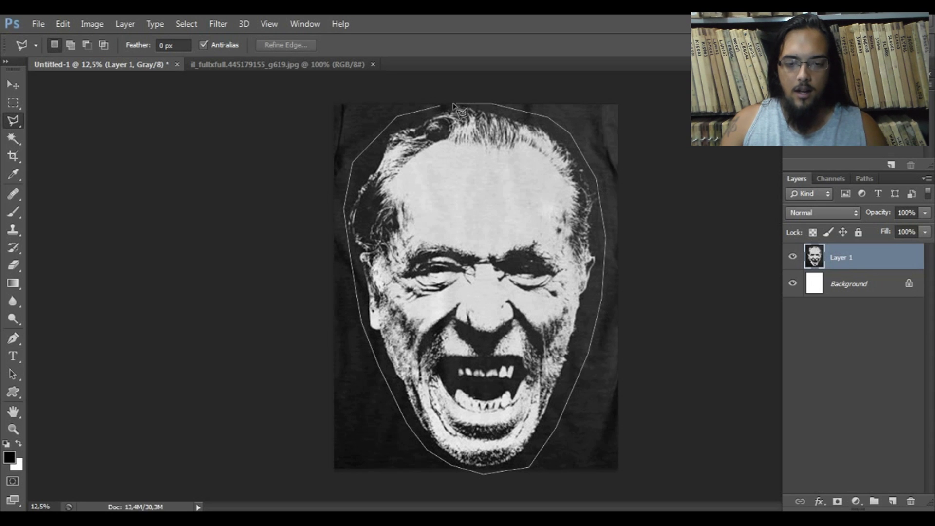
pyautogui.click(441, 105)
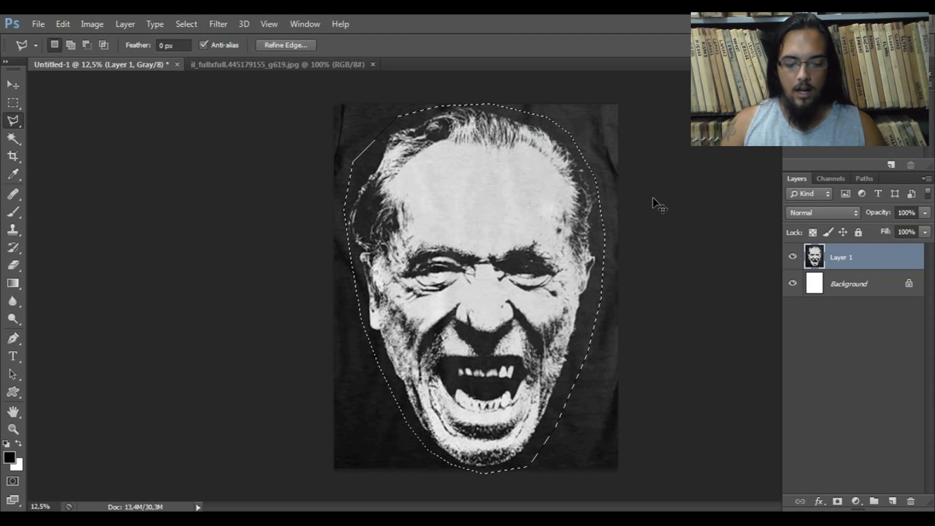
pyautogui.hotkey('ctrl', 'x')
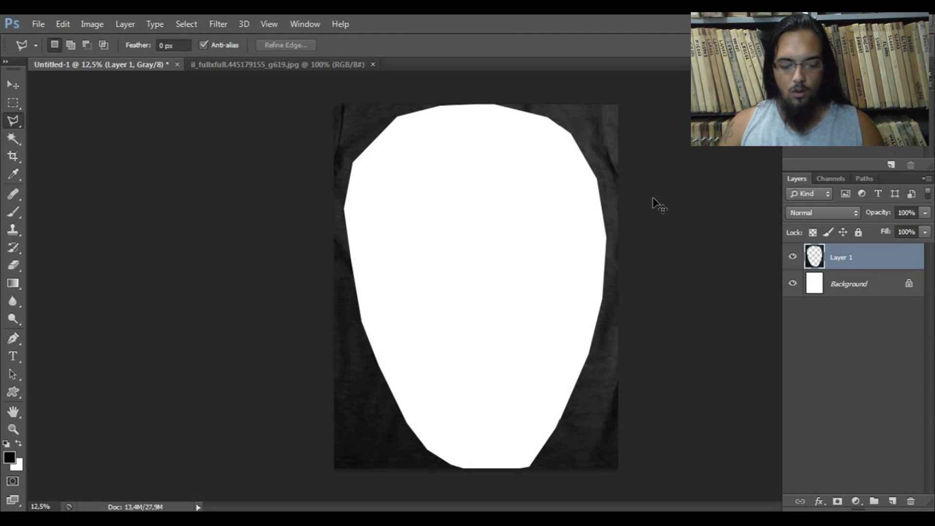
pyautogui.hotkey('ctrl', 'v')
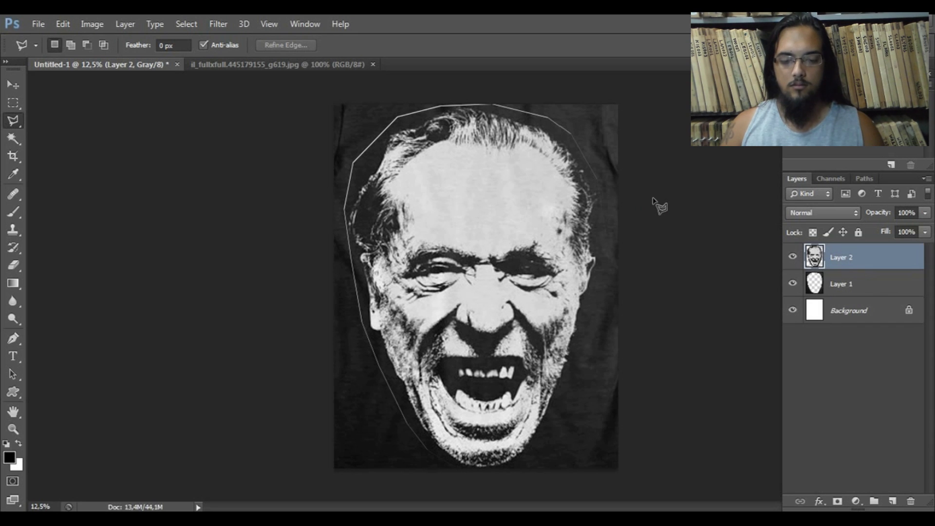
# - Delete Layer 1 with the leftover shirt fabric, checking layer contents by toggling their visibility
pyautogui.click(841, 288)
pyautogui.click(793, 284)
pyautogui.click(792, 284)
pyautogui.click(793, 284)
pyautogui.click(792, 285)
pyautogui.click(793, 284)
pyautogui.moveTo(855, 292); pyautogui.dragTo(910, 500)
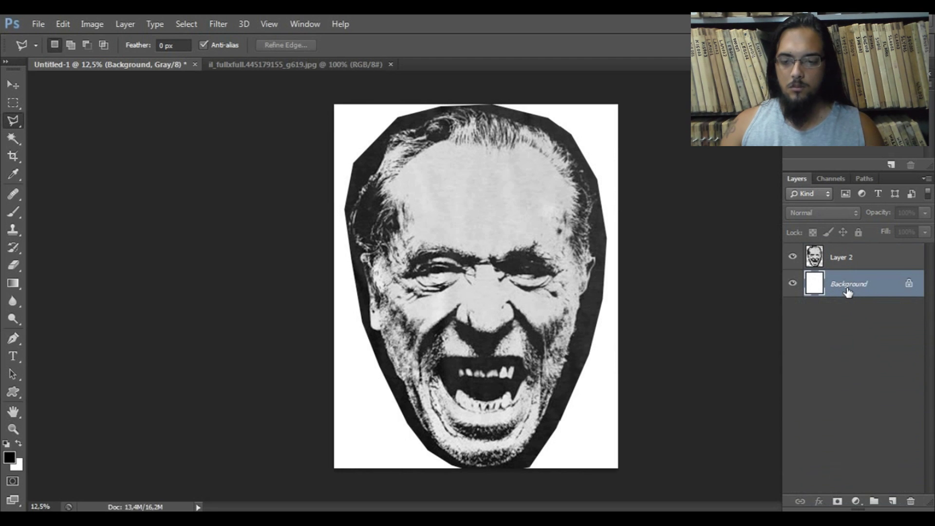
pyautogui.click(793, 257)
pyautogui.click(793, 257)
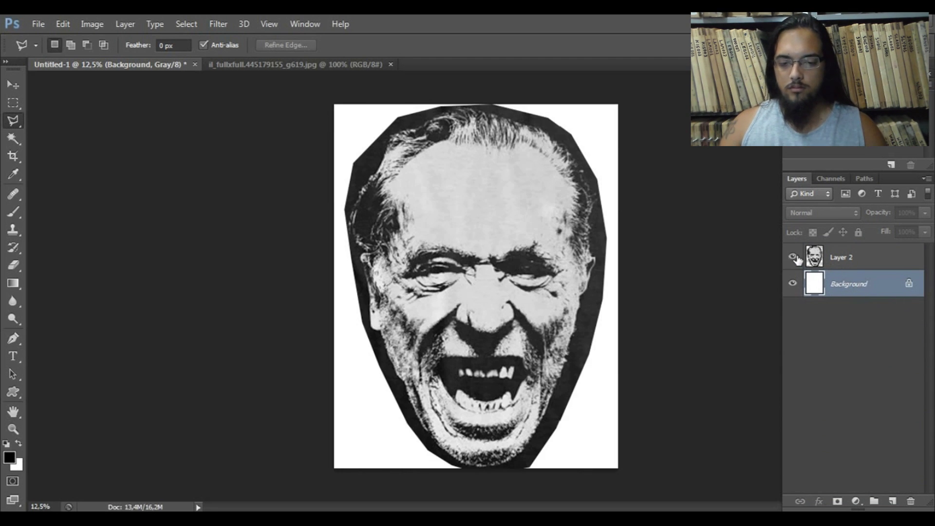
# - Add a new layer between the face and the Background, fill it entirely with Black at 100% opacity, and deselect
pyautogui.click(892, 501)
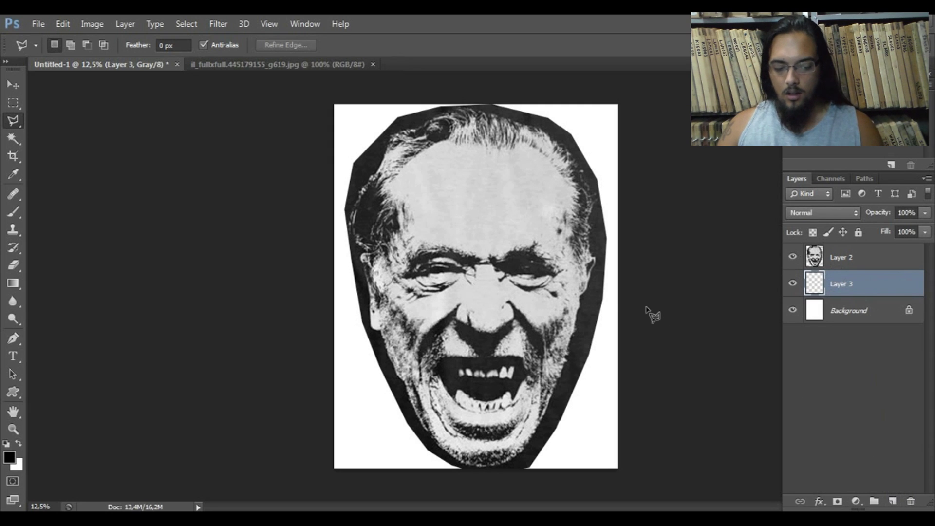
pyautogui.click(12, 102)
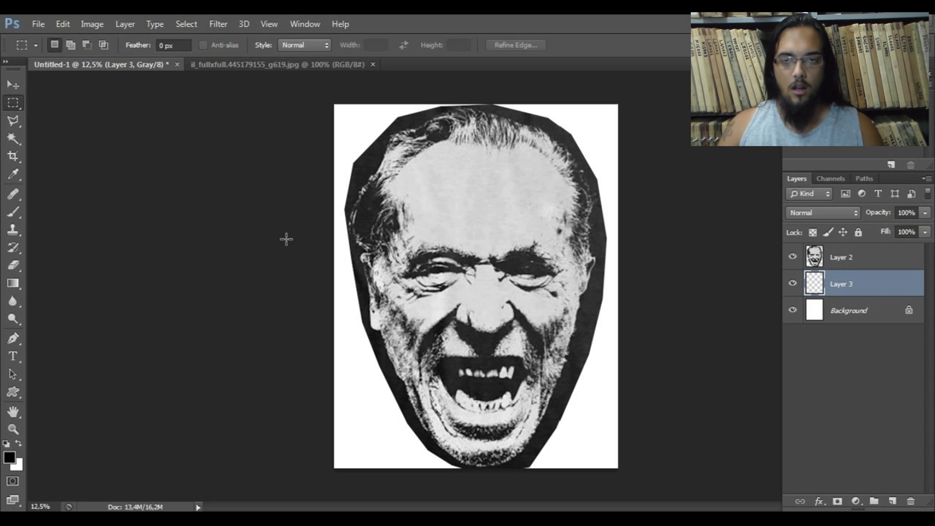
pyautogui.hotkey('ctrl', 'a')
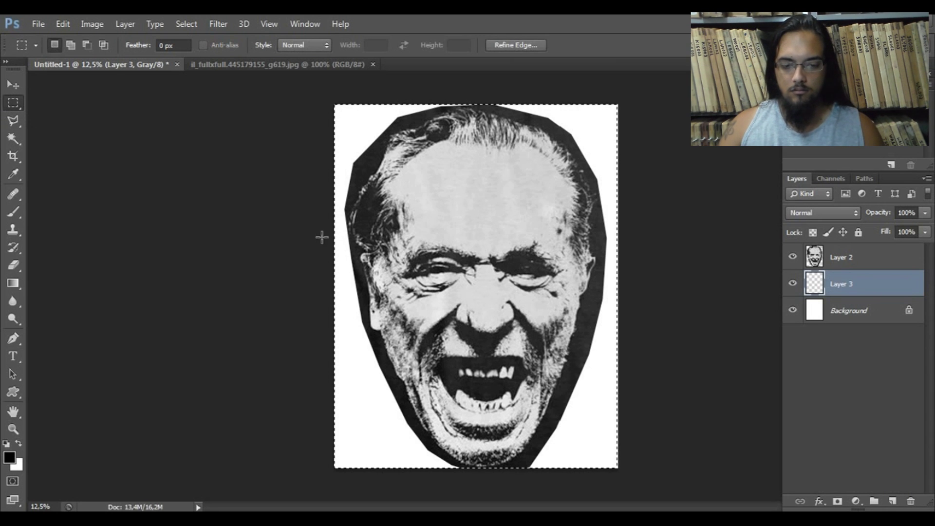
pyautogui.rightClick(415, 225)
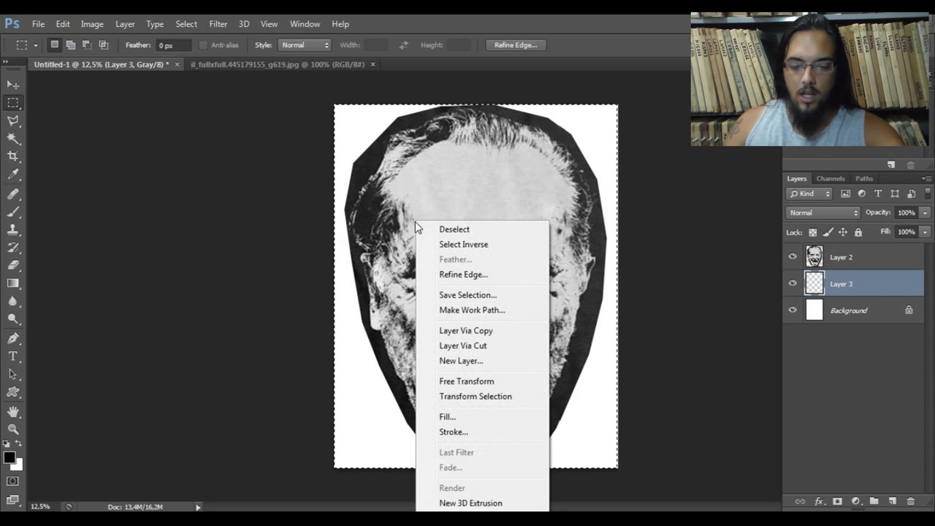
pyautogui.click(524, 416)
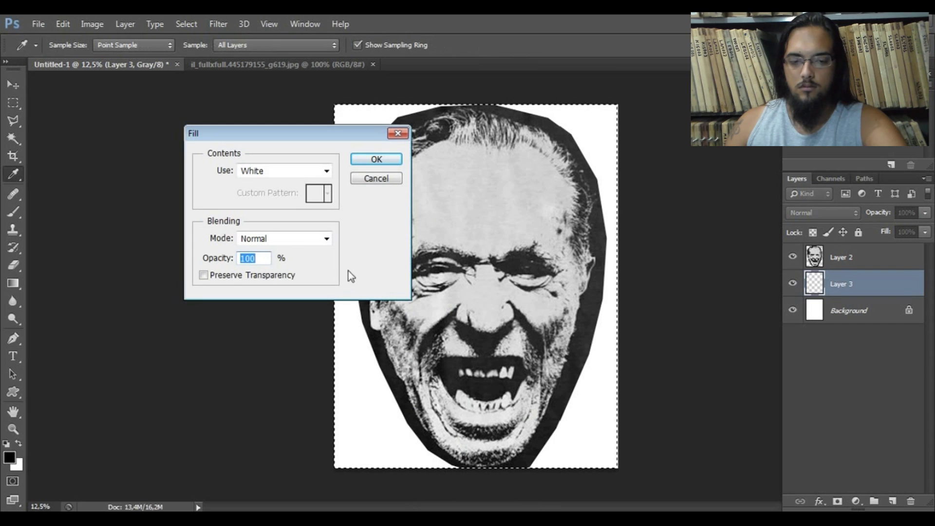
pyautogui.click(307, 173)
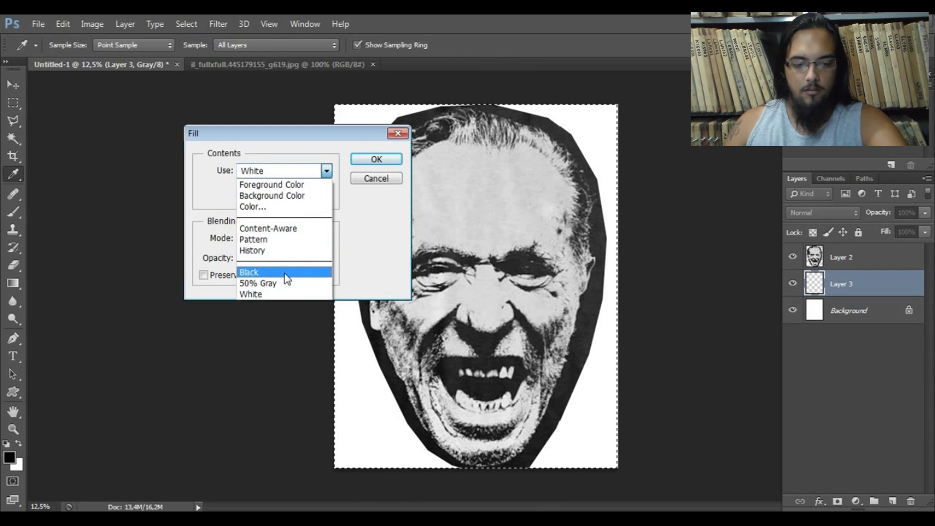
pyautogui.click(286, 273)
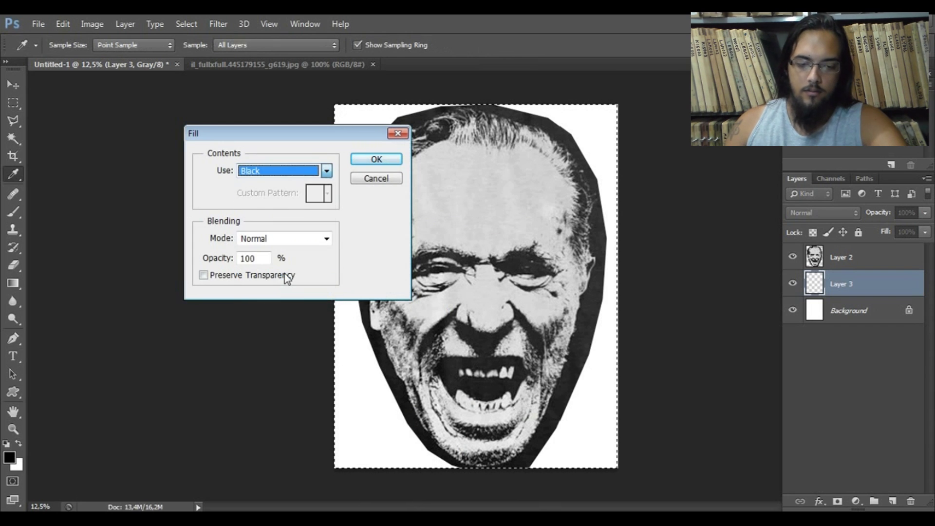
pyautogui.click(373, 162)
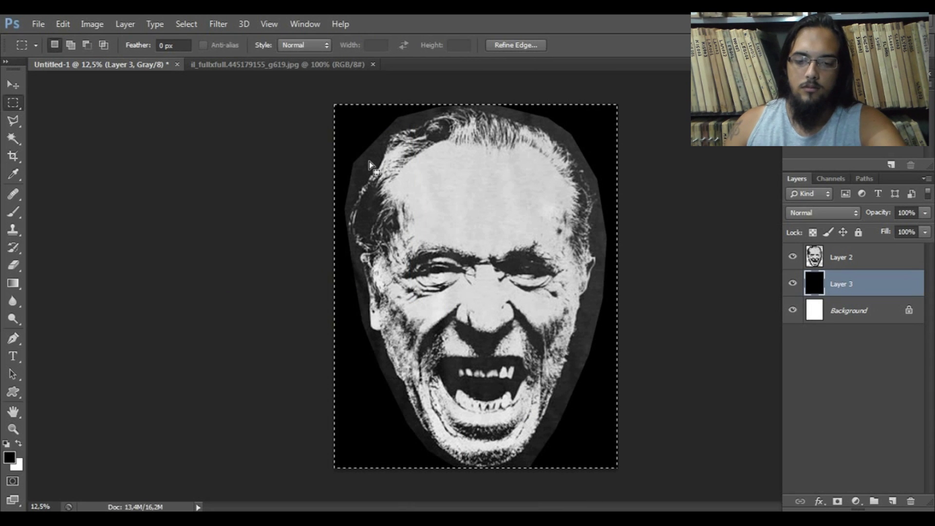
pyautogui.moveTo(369, 161); pyautogui.dragTo(419, 193)
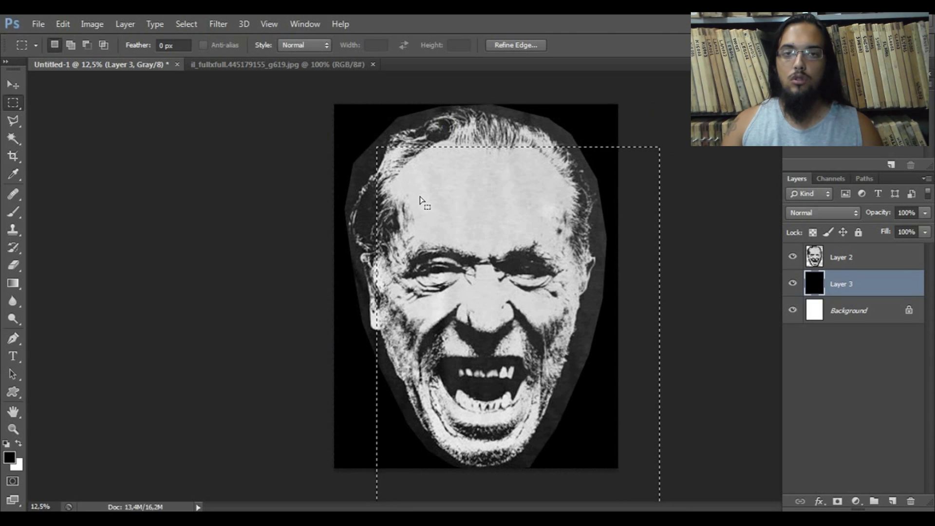
pyautogui.hotkey('ctrl', 'd')
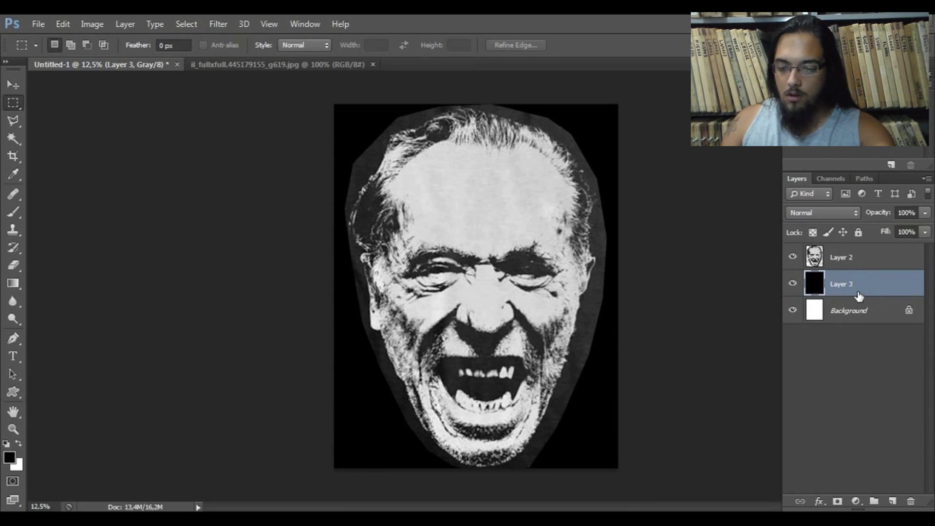
# - Apply Levels to the face on Layer 2 with input levels 128, 1,00 and 130 for pure black and white
pyautogui.click(850, 261)
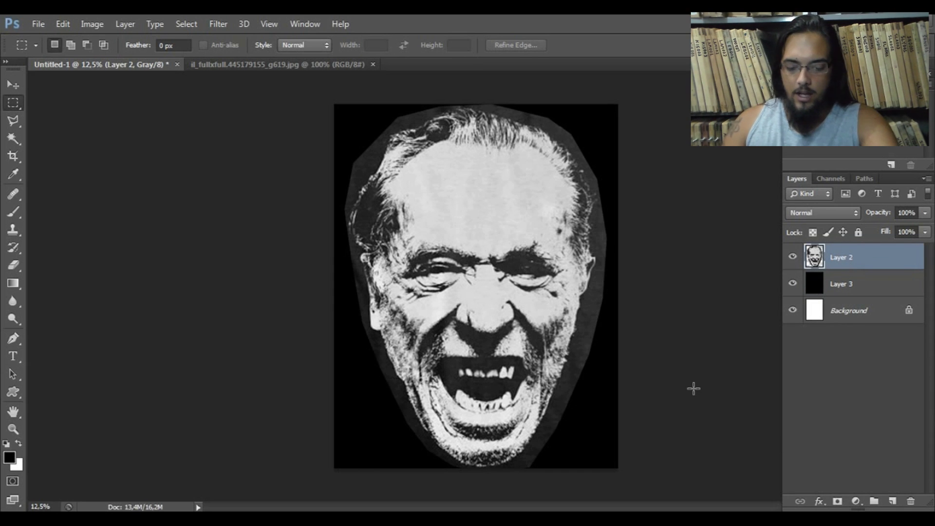
pyautogui.hotkey('ctrl', 'l')
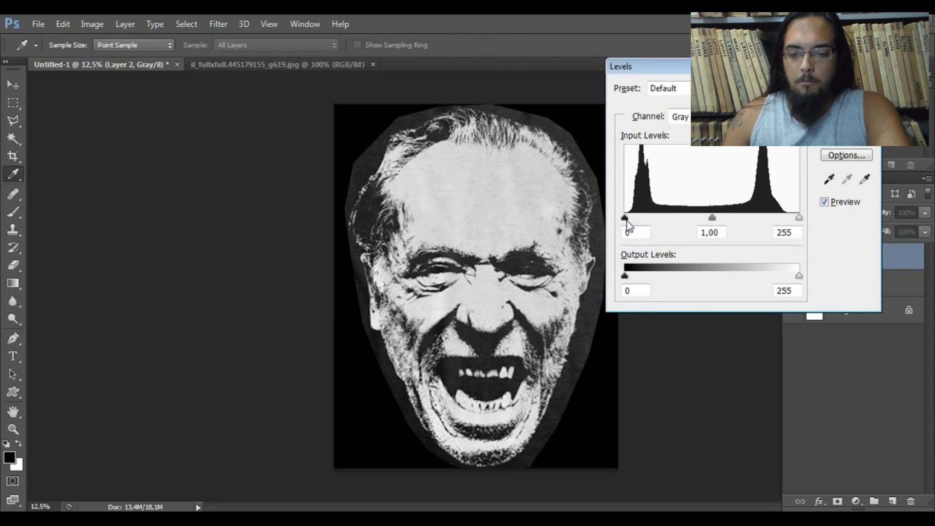
pyautogui.moveTo(626, 220); pyautogui.dragTo(677, 221)
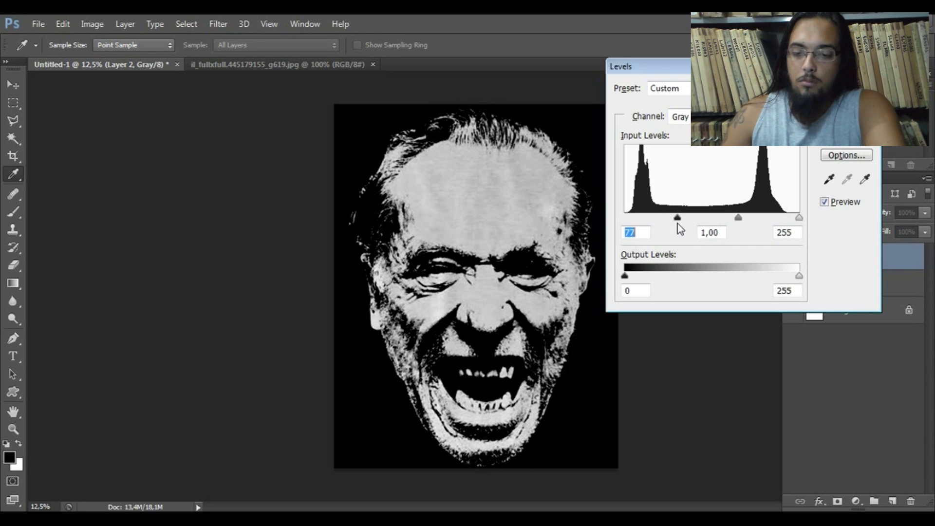
pyautogui.moveTo(799, 219); pyautogui.dragTo(719, 226)
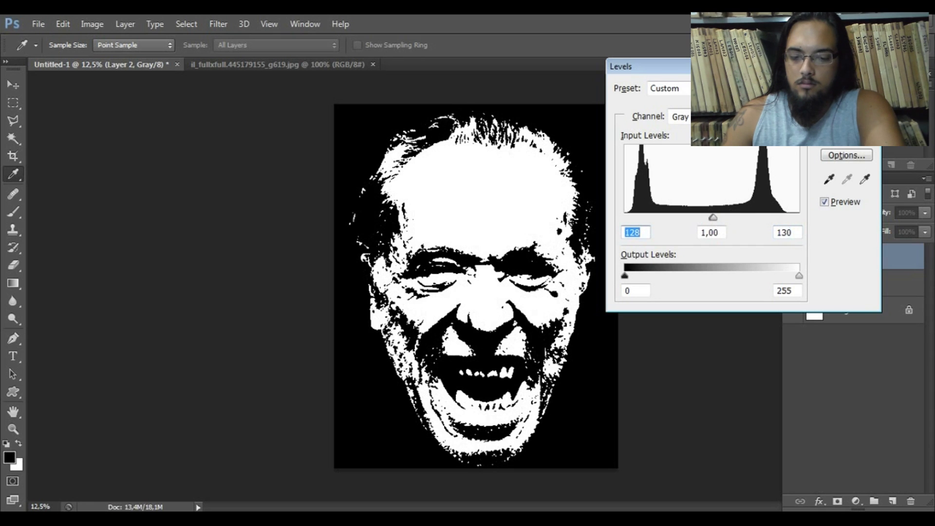
pyautogui.press('Return')
pyautogui.press('m')
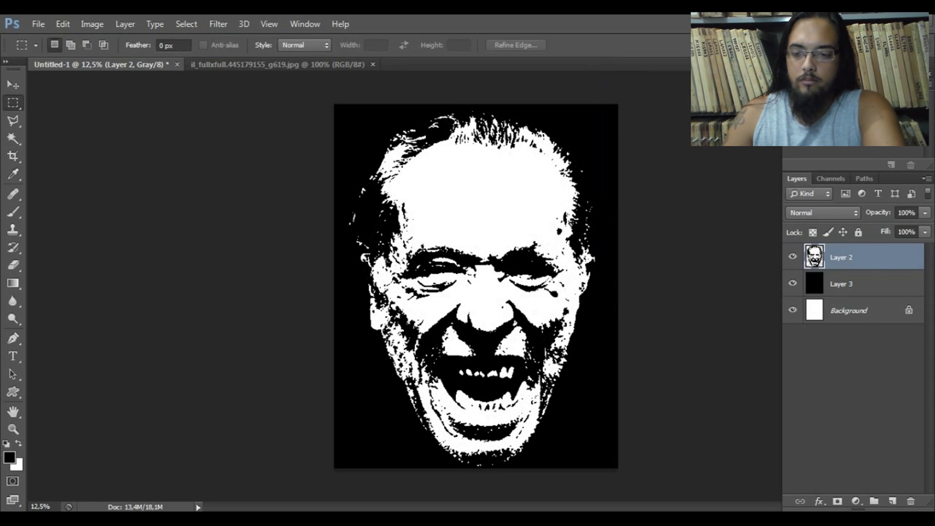
# - Examine the edges and details of the black-and-white face at magnifications up to 50%
pyautogui.hotkey('ctrl', '+')
pyautogui.hotkey('ctrl', '+')
pyautogui.hotkey('ctrl', '+')
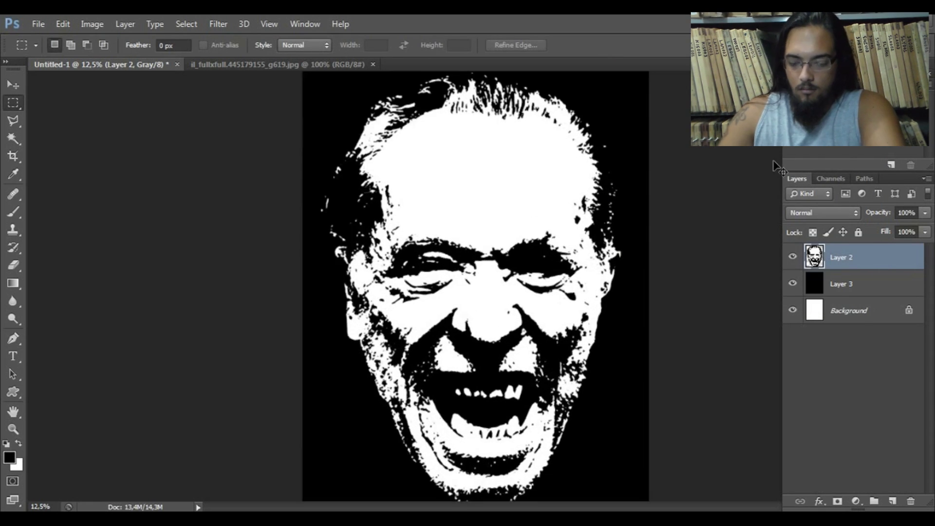
pyautogui.hotkey('ctrl', '-')
pyautogui.hotkey('ctrl', '-')
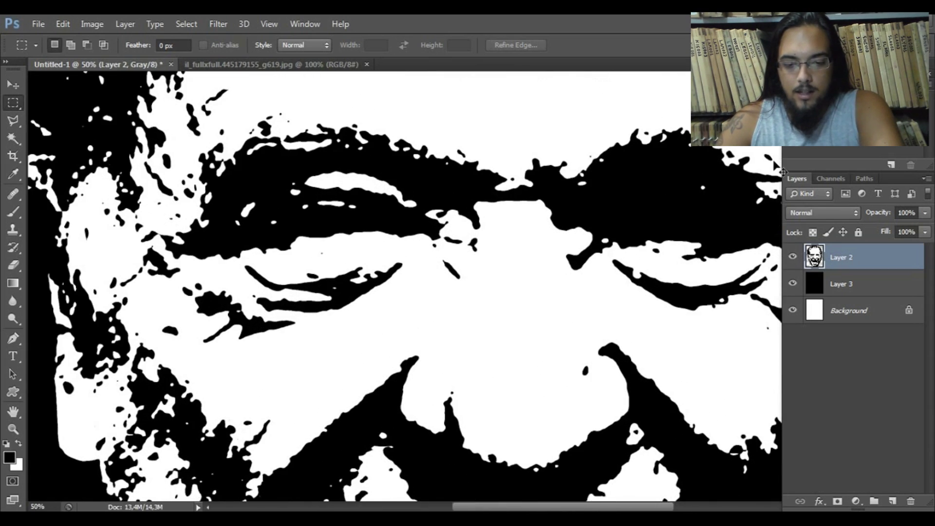
pyautogui.hotkey('ctrl', '-')
pyautogui.hotkey('ctrl', '-')
pyautogui.hotkey('ctrl', '+')
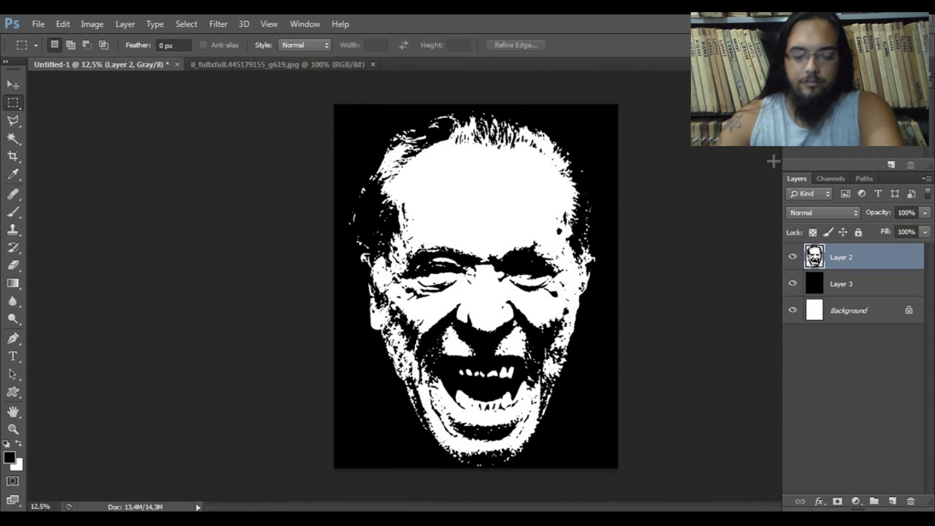
# - Compare the cleaned face in Untitled-1 with the original T-shirt image il_fullxfull.445179155_g619.jpg
pyautogui.click(299, 65)
pyautogui.hotkey('ctrl', 'a')
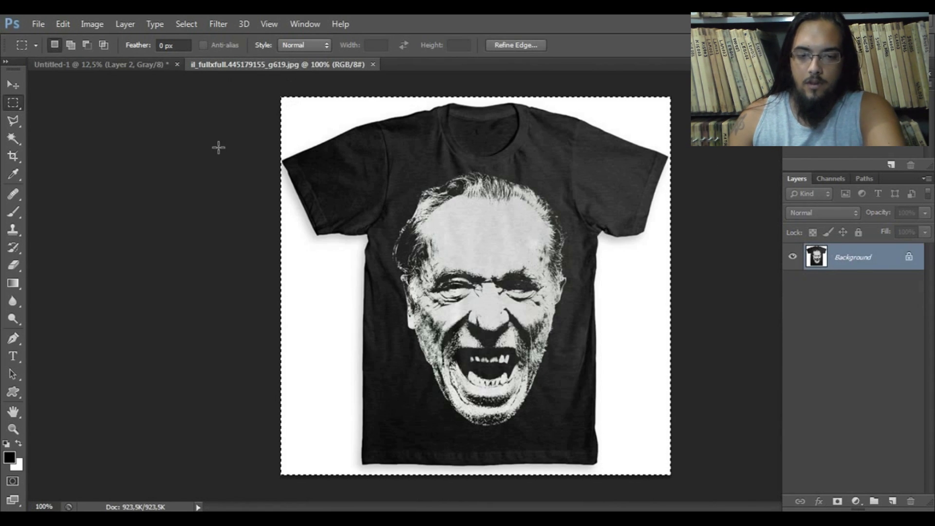
pyautogui.hotkey('ctrl', 'd')
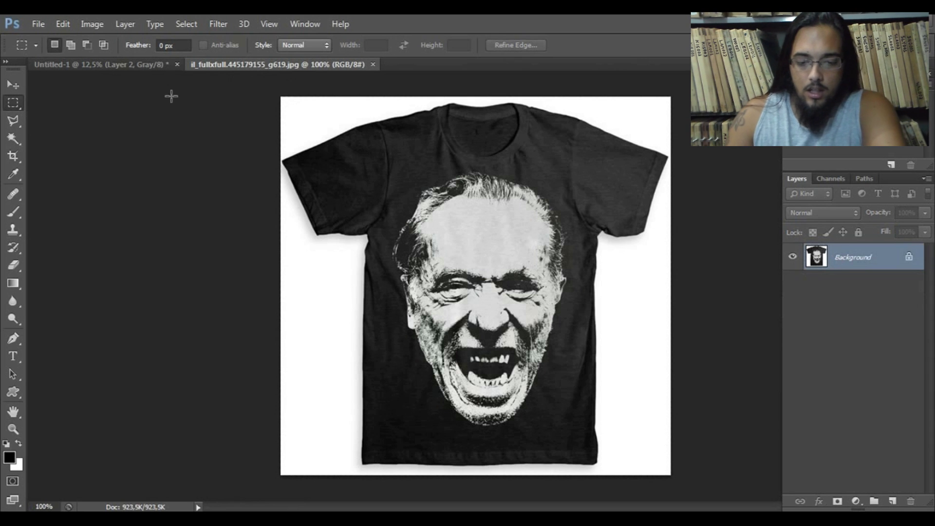
pyautogui.click(141, 66)
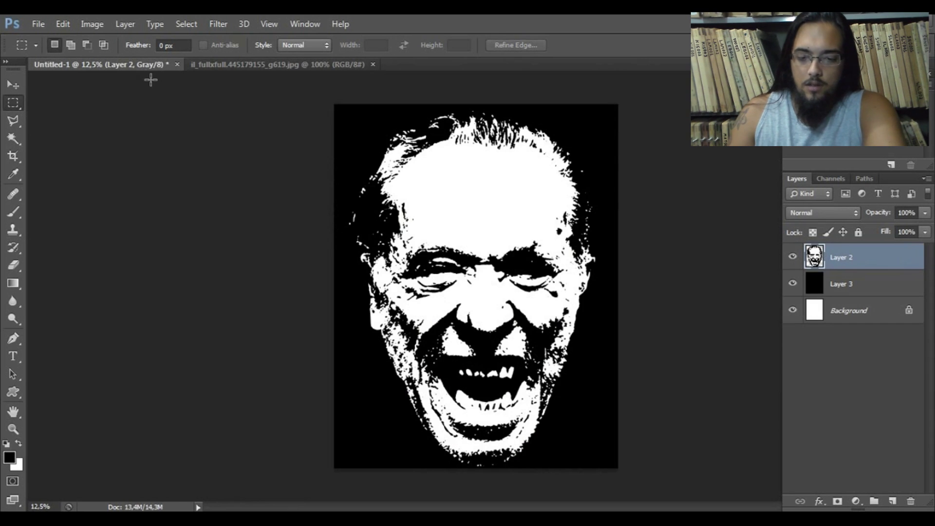
pyautogui.hotkey('ctrl', '-')
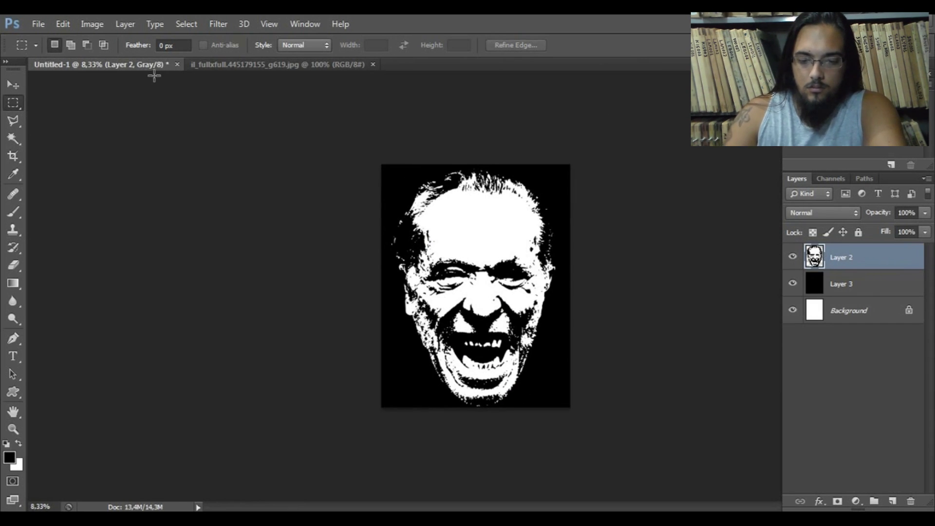
pyautogui.click(217, 65)
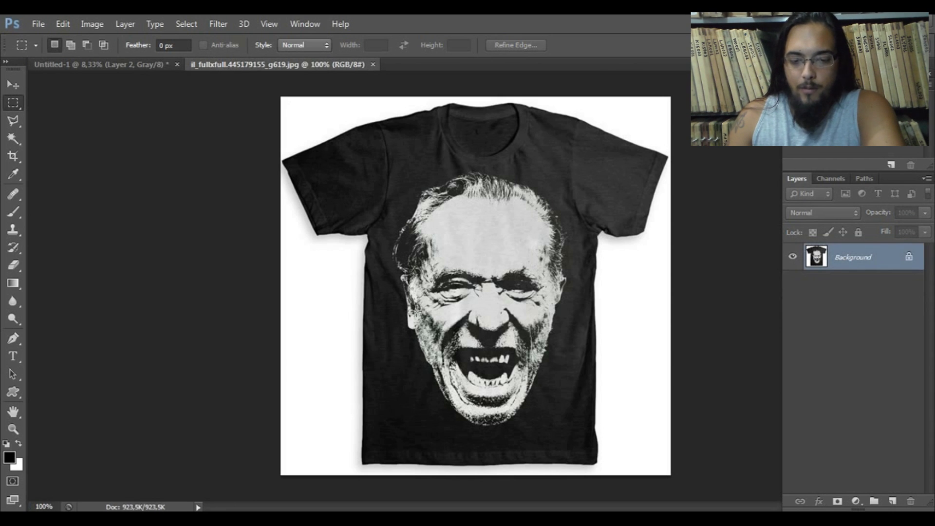
# - Check the eye area of the original T-shirt image against the cleaned black-and-white face in Untitled-1
pyautogui.moveTo(438, 267); pyautogui.dragTo(474, 297)
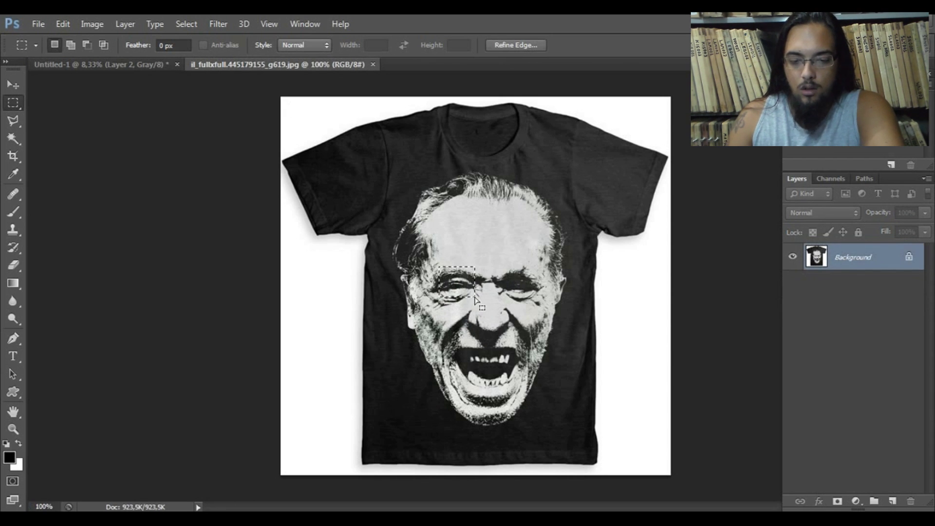
pyautogui.click(431, 271)
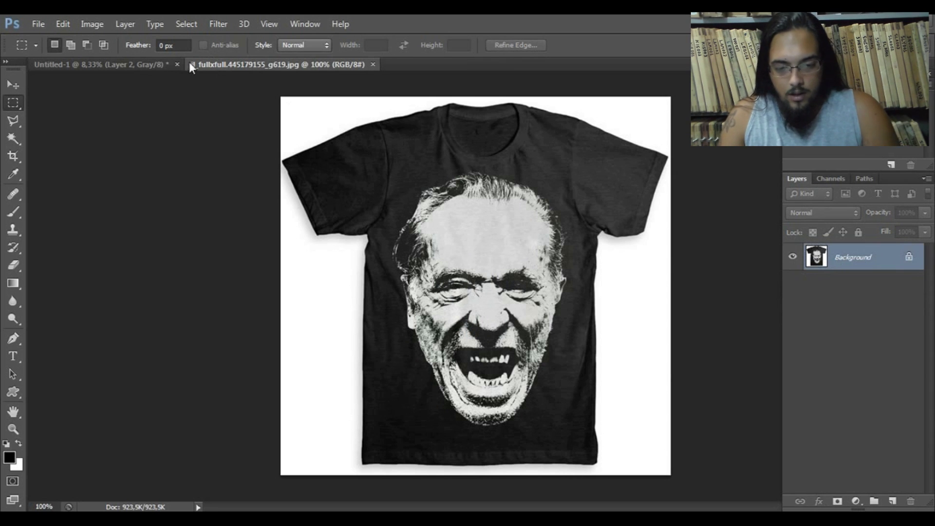
pyautogui.click(159, 65)
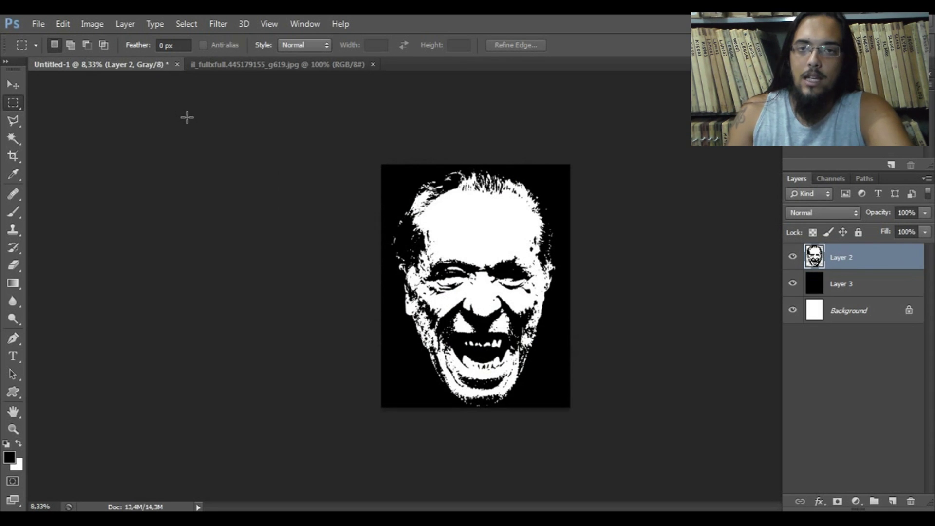
pyautogui.click(223, 66)
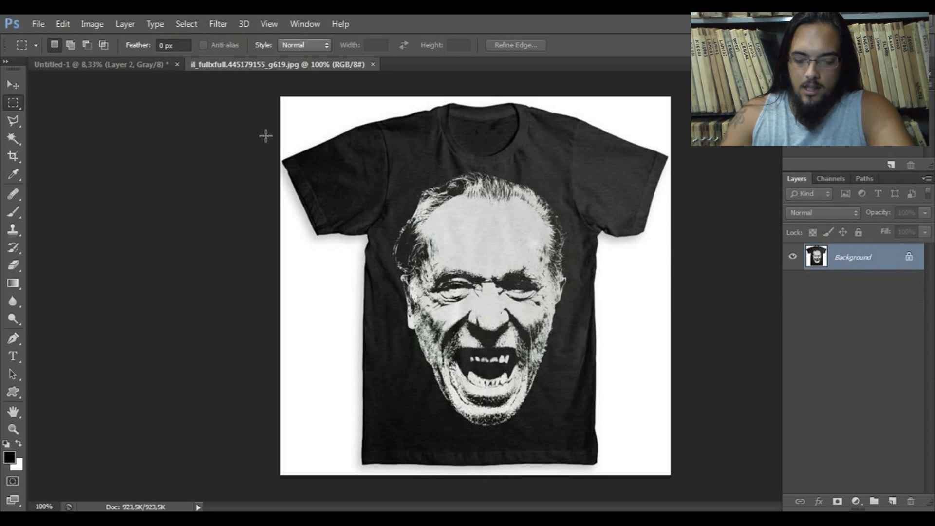
# - Examine the print details of the face on the original T-shirt image at magnifications up to 300%
pyautogui.hotkey('ctrl', '+')
pyautogui.hotkey('ctrl', '+')
pyautogui.hotkey('ctrl', '-')
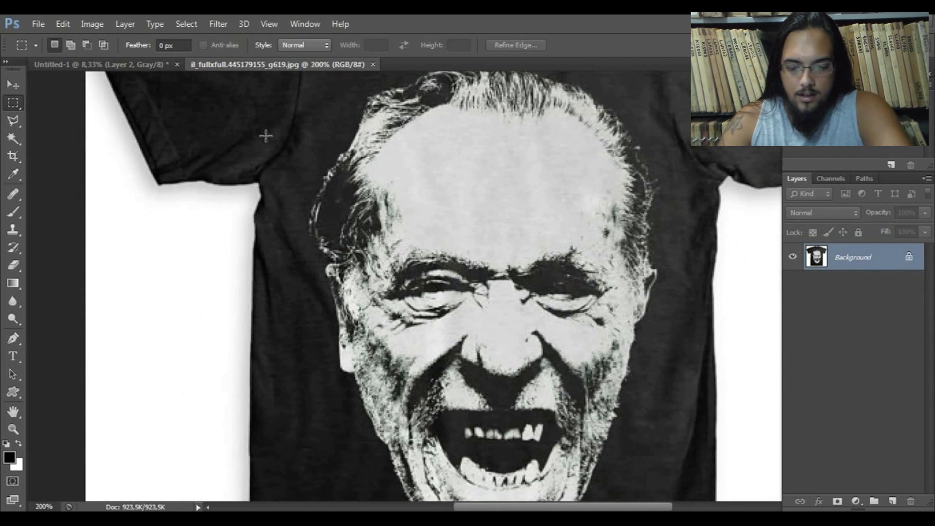
pyautogui.hotkey('ctrl', '-')
pyautogui.hotkey('ctrl', '+')
pyautogui.hotkey('ctrl', '+')
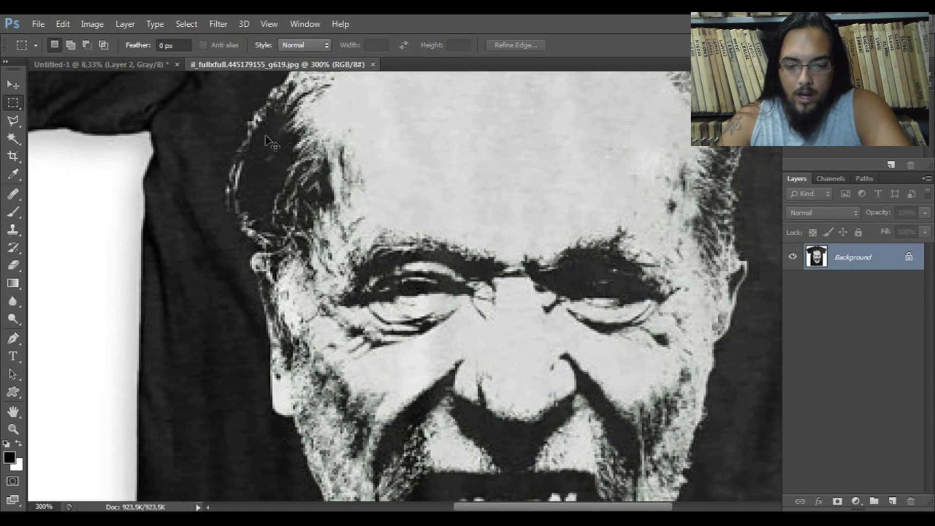
pyautogui.hscroll(-2, 270, 142)
pyautogui.hotkey('ctrl', '-')
pyautogui.hotkey('ctrl', '-')
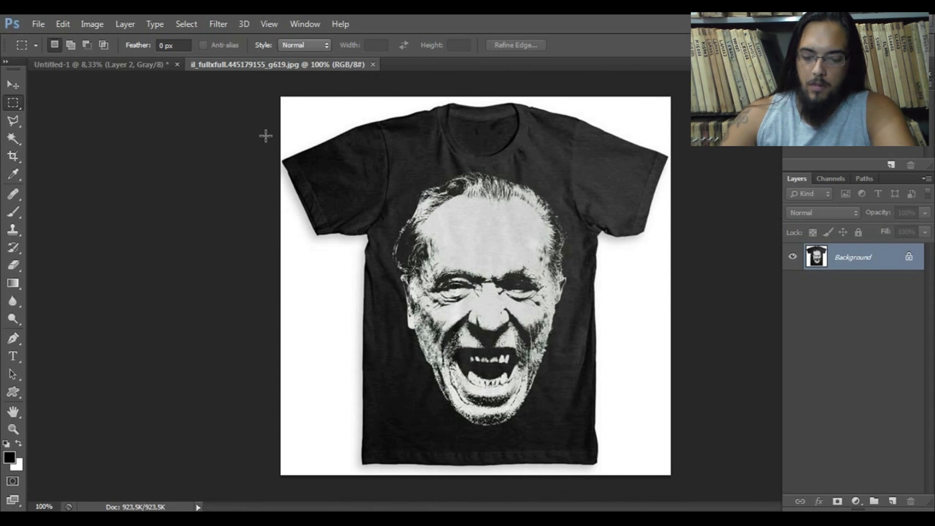
pyautogui.hotkey('ctrl', '+')
pyautogui.hotkey('ctrl', '+')
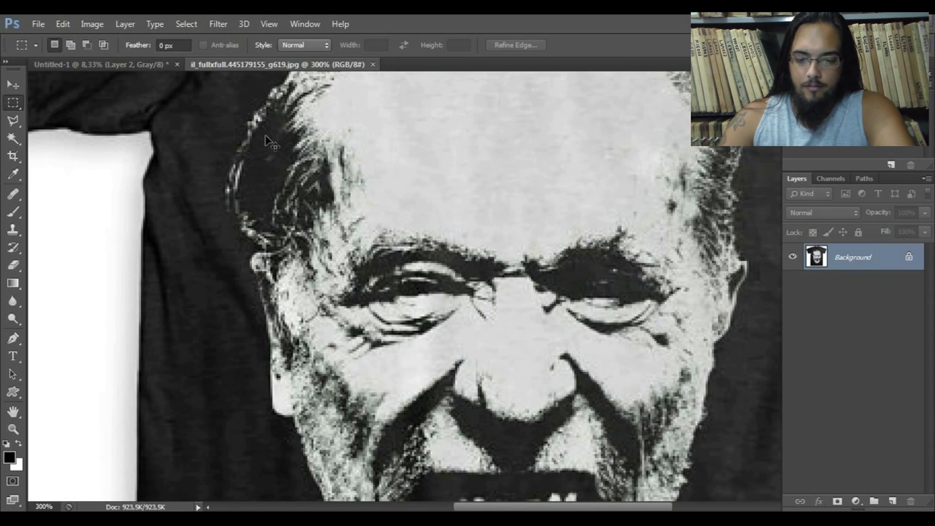
pyautogui.hotkey('ctrl', '-')
pyautogui.hotkey('ctrl', '-')
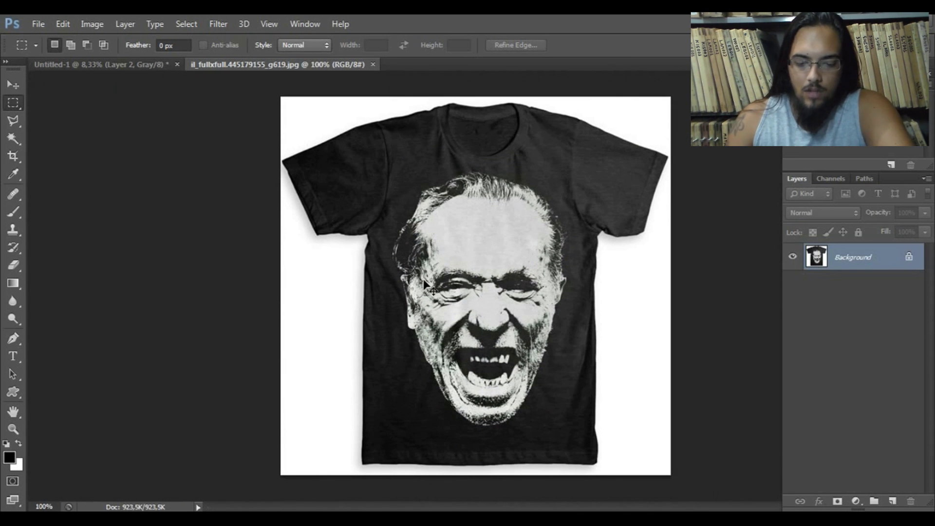
pyautogui.hotkey('ctrl', '+')
pyautogui.hotkey('ctrl', '+')
pyautogui.hotkey('ctrl', '-')
pyautogui.hotkey('ctrl', '-')
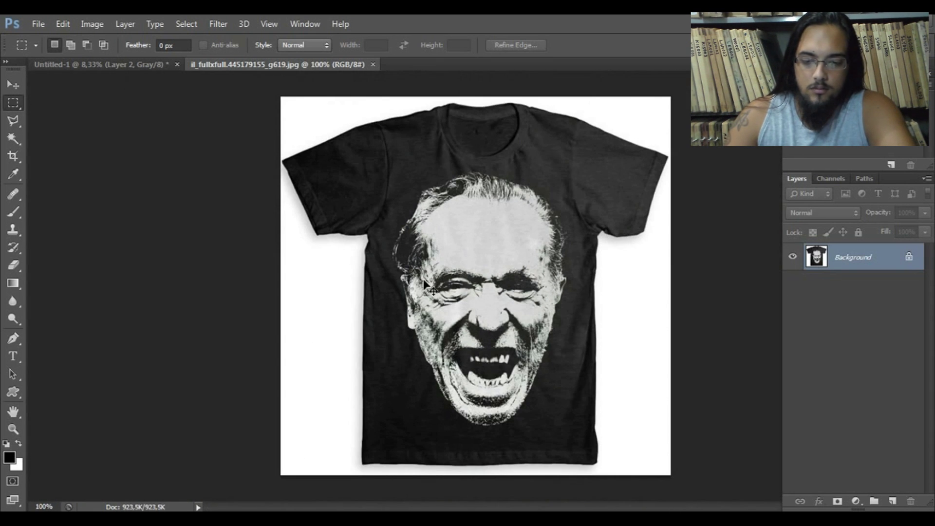
pyautogui.hotkey('ctrl', '-')
# - Invert the face on Layer 2 in Untitled-1 and delete the black Layer 3 behind it, leaving Layer 2 active
pyautogui.click(156, 67)
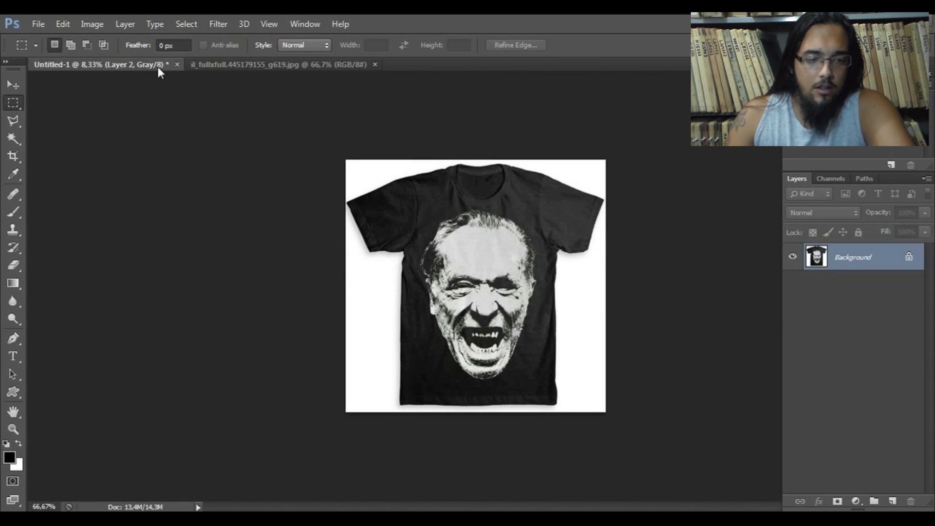
pyautogui.moveTo(376, 167); pyautogui.dragTo(615, 434)
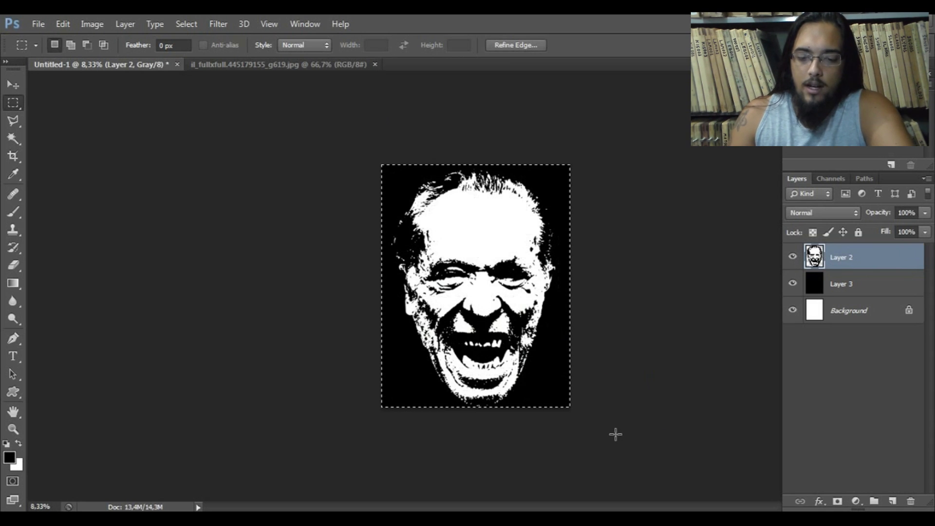
pyautogui.click(612, 430)
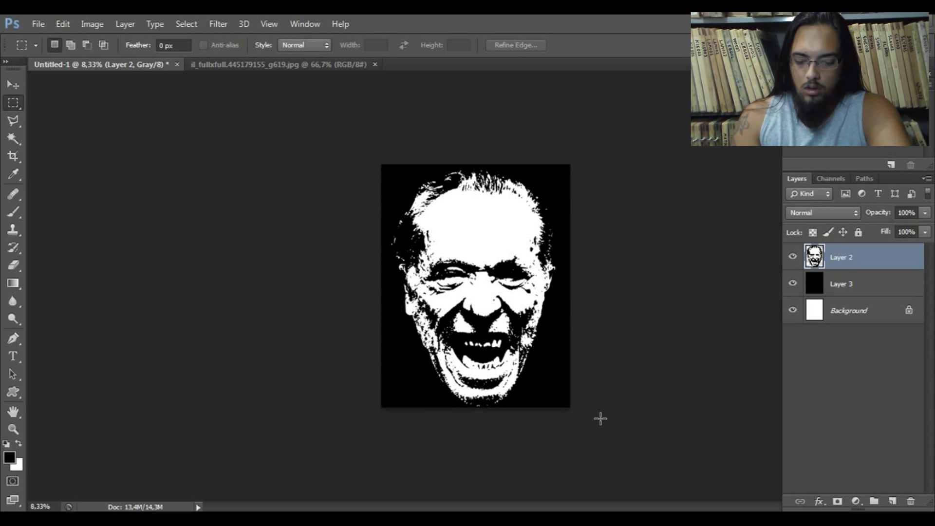
pyautogui.hotkey('ctrl', 'i')
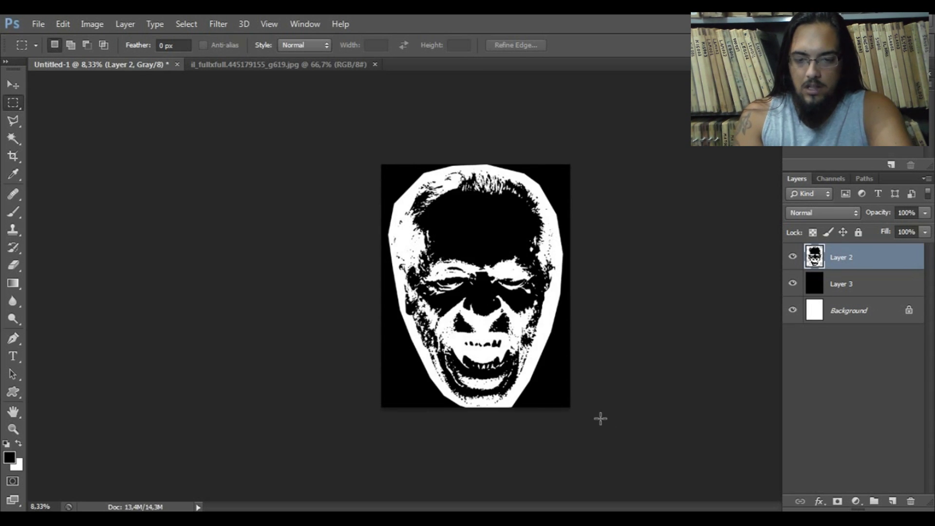
pyautogui.click(851, 289)
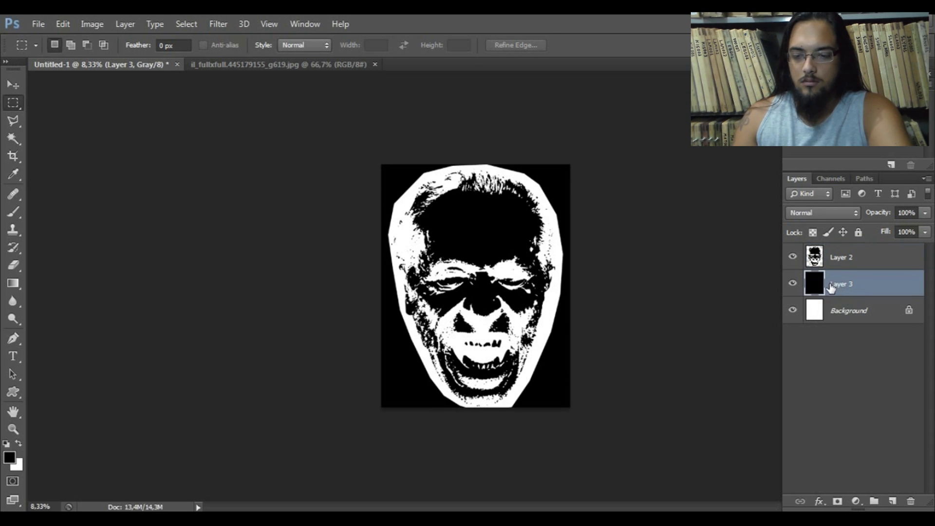
pyautogui.moveTo(845, 288); pyautogui.dragTo(910, 501)
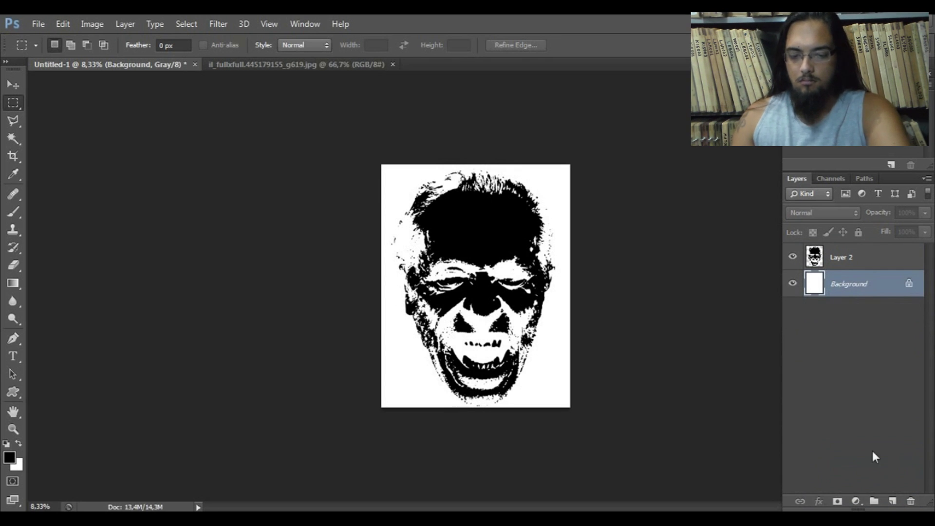
pyautogui.click(814, 263)
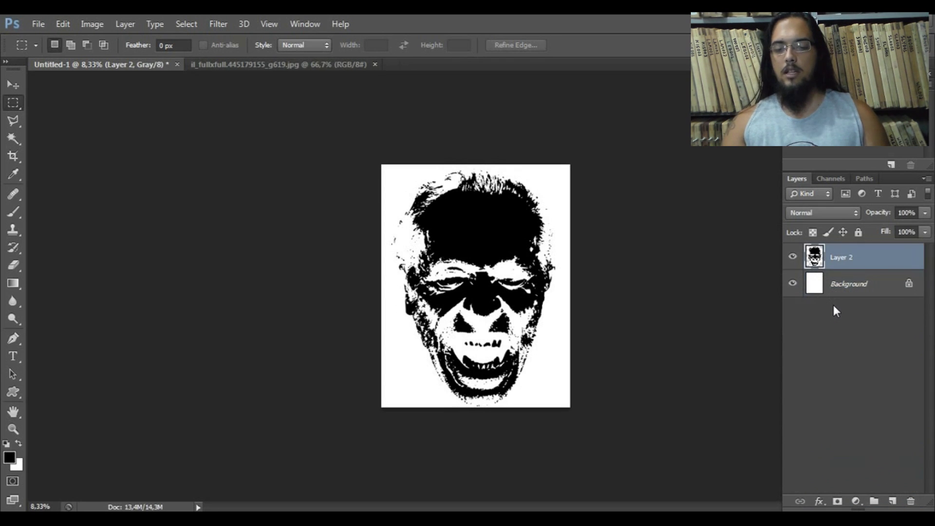
# - Save a JPEG copy of the inverted face as BukowskiChapadaLevels.jpg in the Levels folder at quality 12 (Maximum)
pyautogui.hotkey('ctrl', '+')
pyautogui.hotkey('ctrl', '+')
pyautogui.hotkey('ctrl', '-')
pyautogui.hotkey('ctrl', '-')
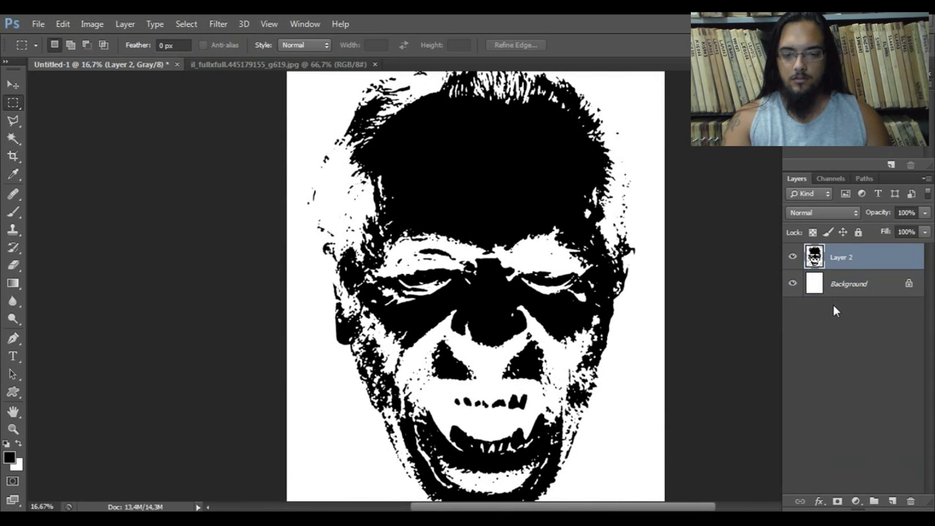
pyautogui.hotkey('ctrl', '-')
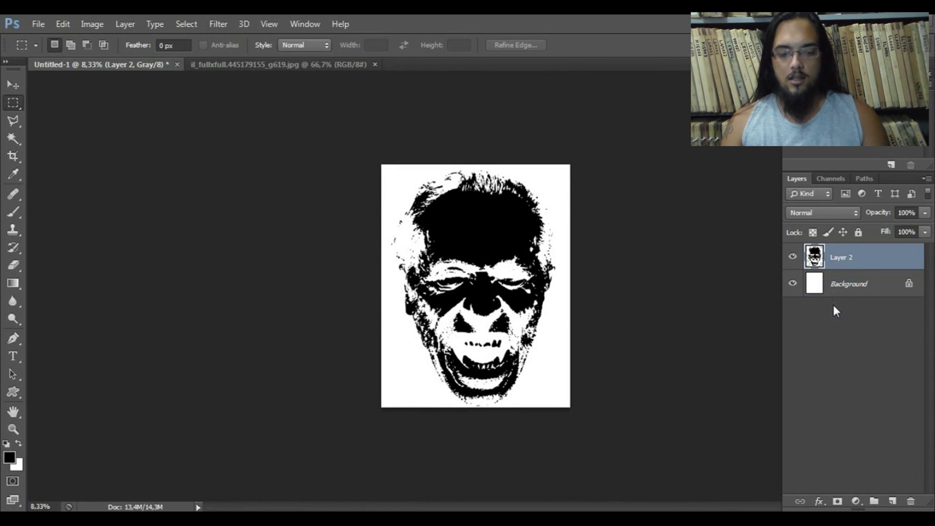
pyautogui.hotkey('ctrl', 'shift', 's')
pyautogui.write('BukowskiR')
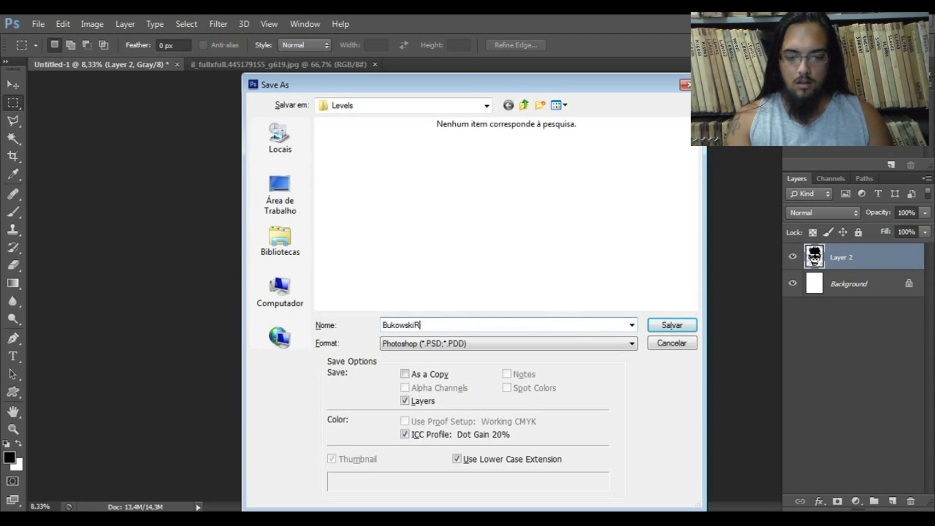
pyautogui.write('Levels')
pyautogui.press('Tab')
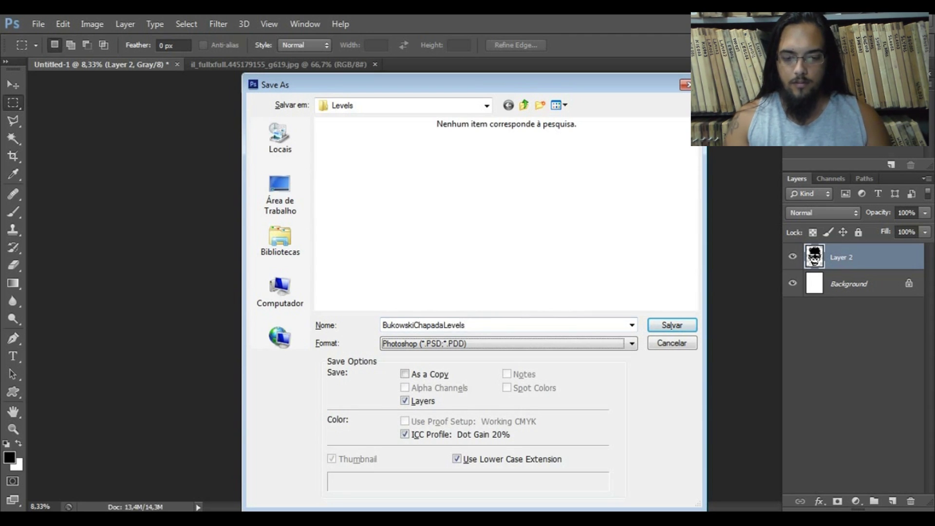
pyautogui.press('j')
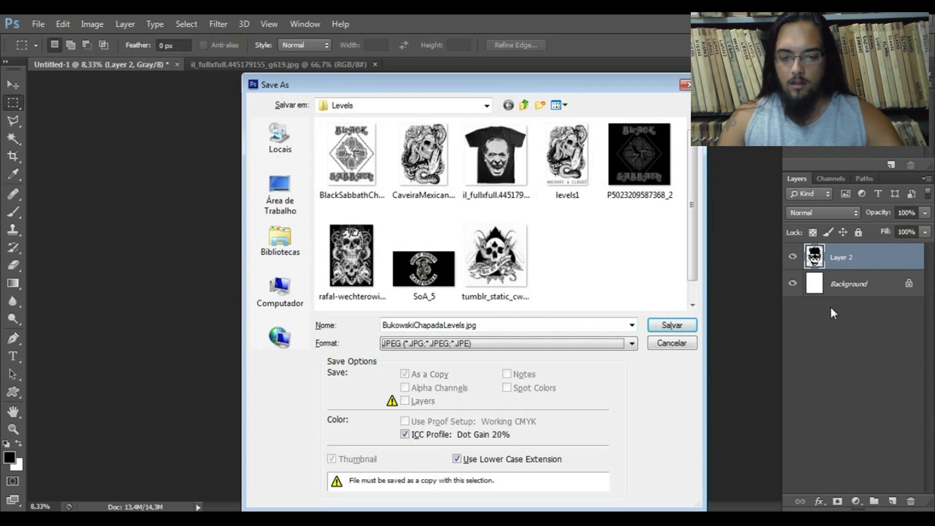
pyautogui.click(673, 327)
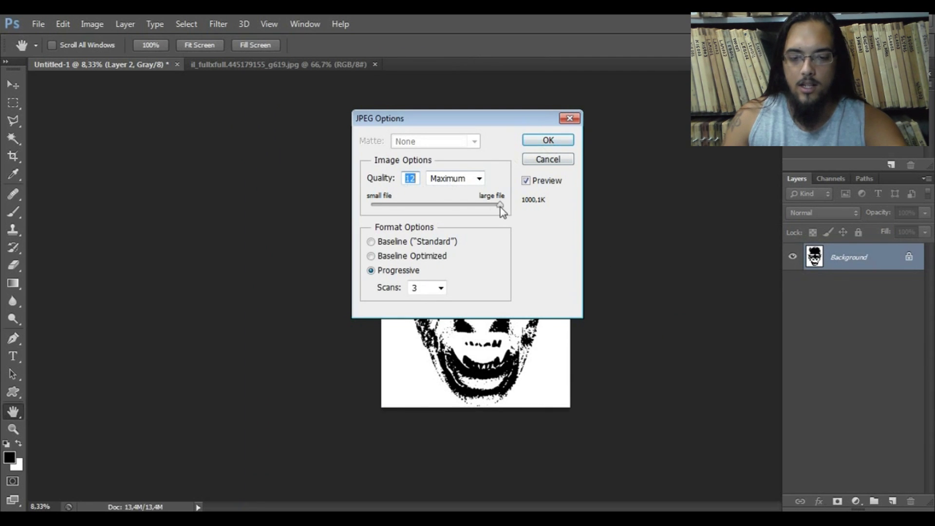
pyautogui.click(536, 144)
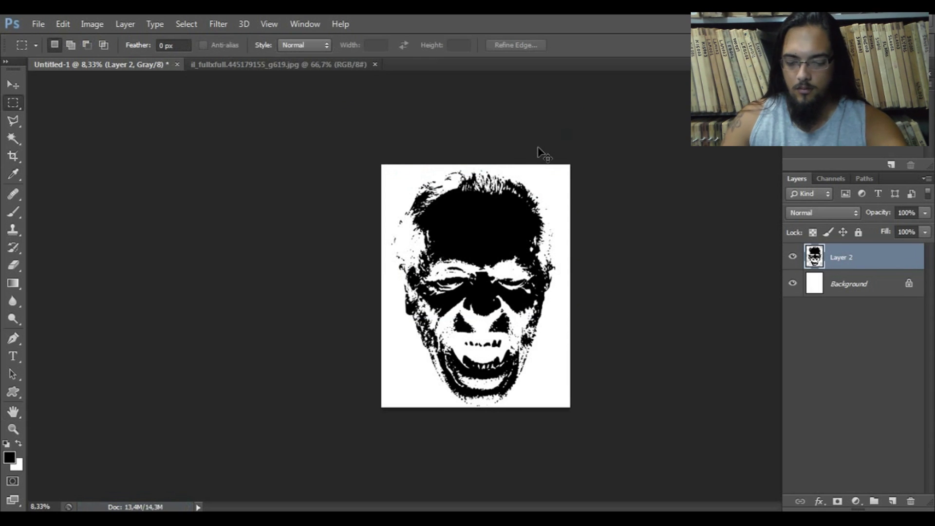
# - Compare the positive and negative versions of the face by reversing the inversion of Layer 2 and restoring it
pyautogui.hotkey('ctrl', '-')
pyautogui.hotkey('ctrl', '-')
pyautogui.hotkey('ctrl', '+')
pyautogui.hotkey('ctrl', '+')
pyautogui.hotkey('ctrl', '+')
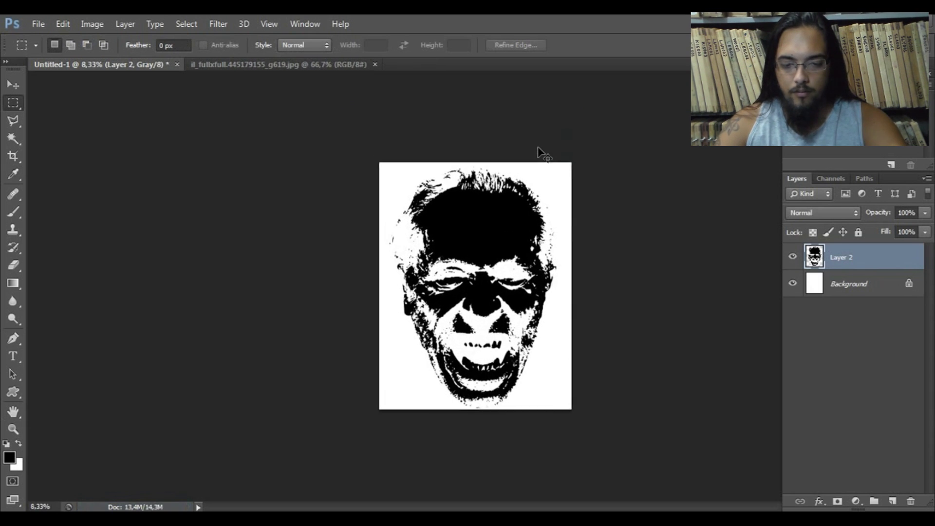
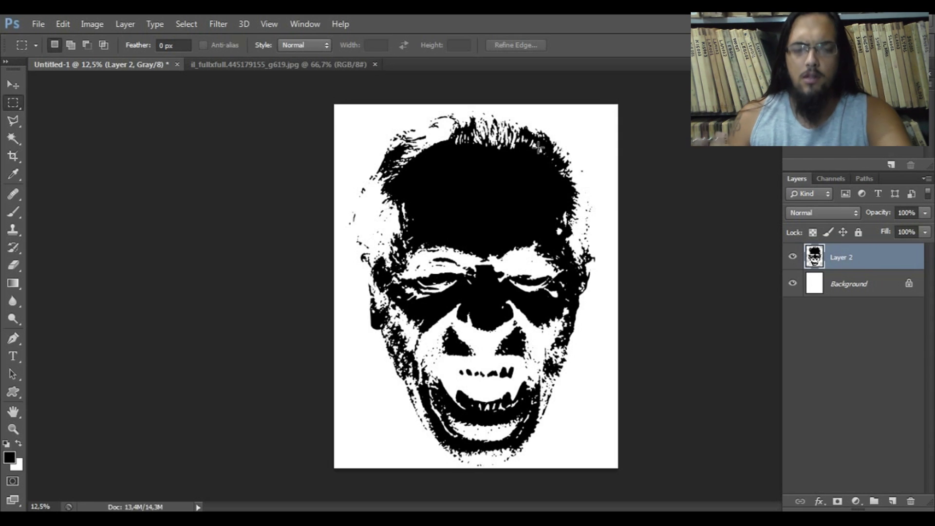
pyautogui.hotkey('ctrl', '-')
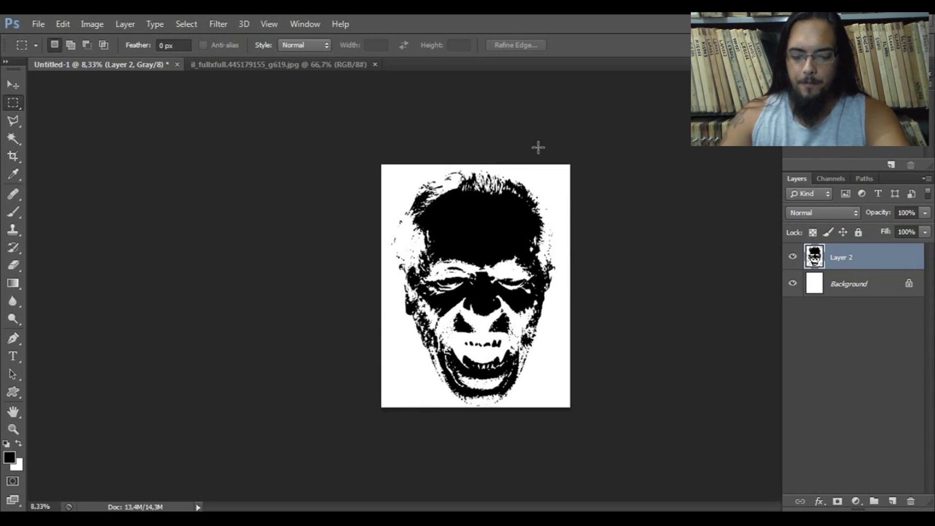
pyautogui.hotkey('ctrl', 'z')
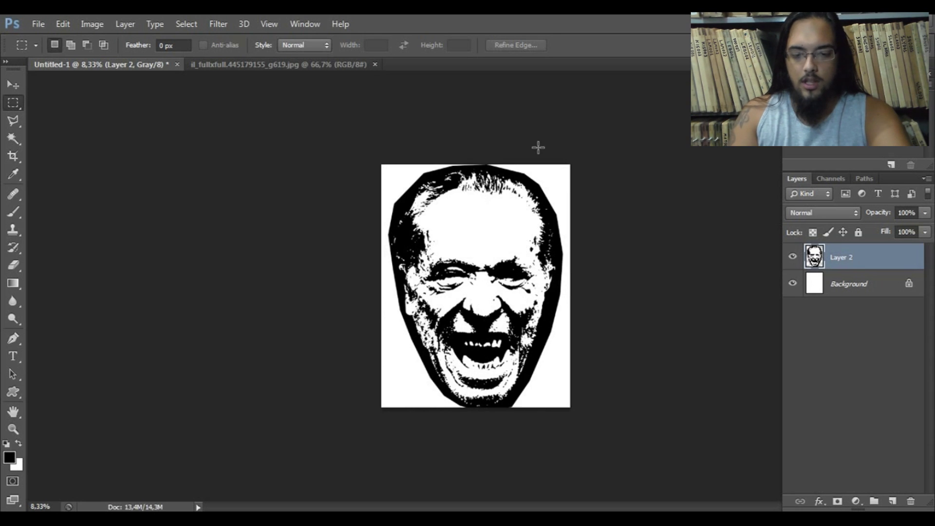
pyautogui.hotkey('ctrl', 'z')
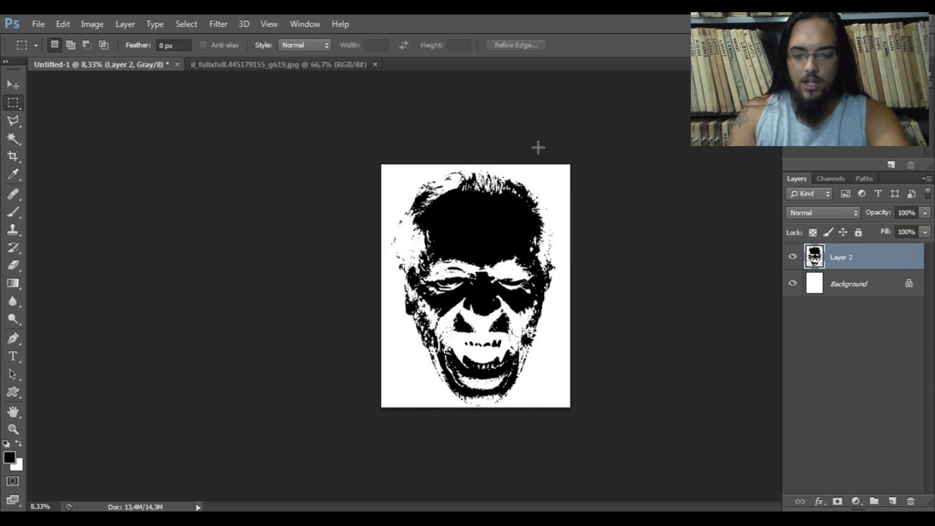